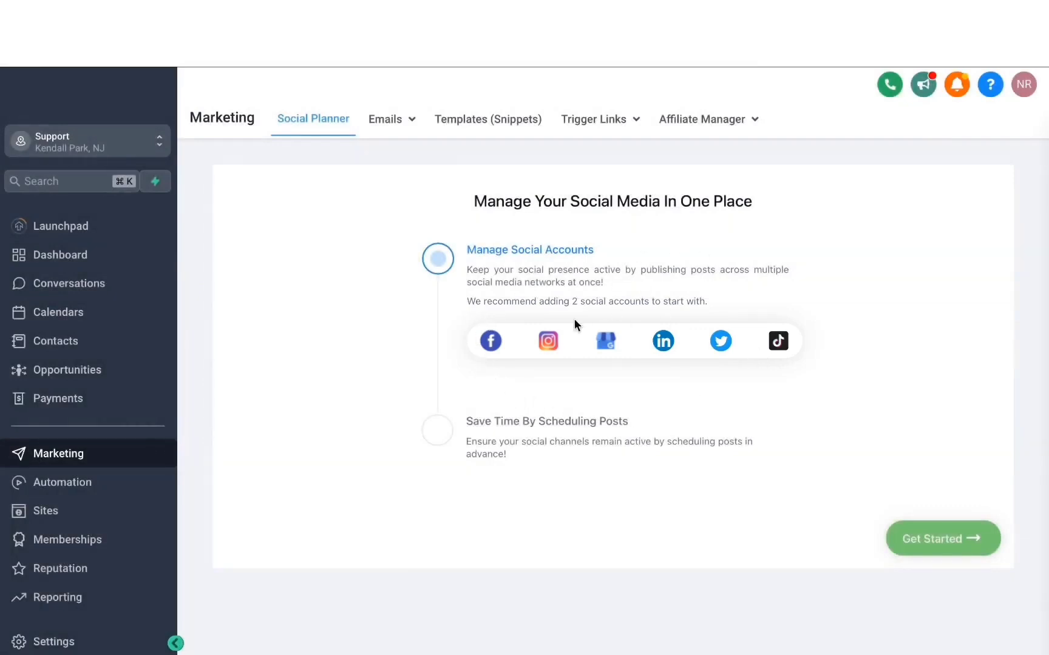
Step: Connect the second listed Facebook page to the social planner
left_click(491, 342)
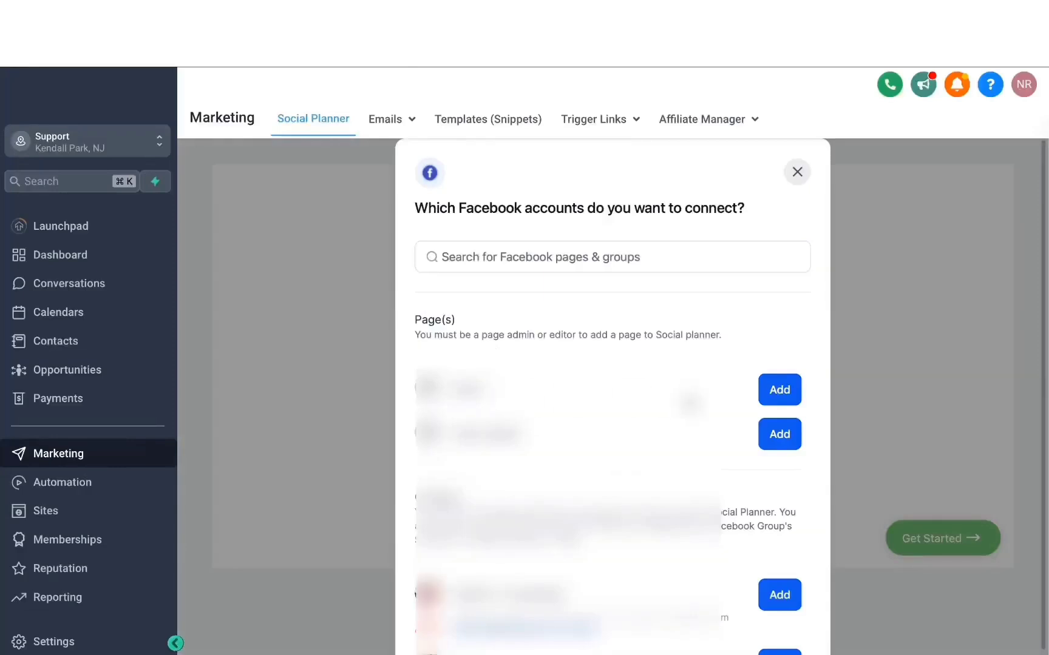
left_click(774, 433)
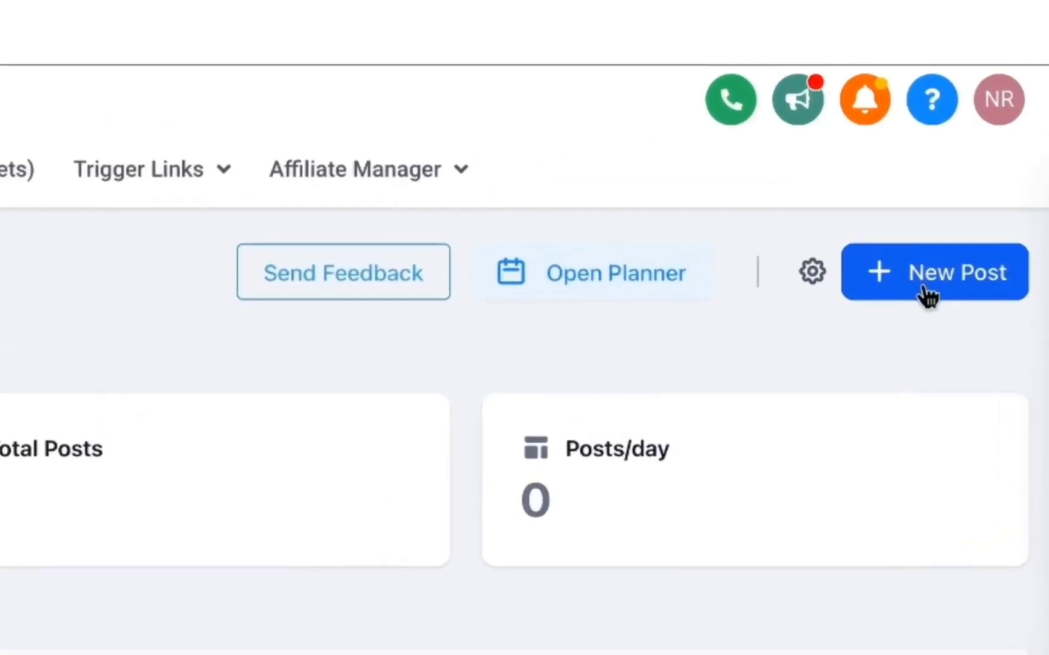
Step: Create a new social post and choose the American Hair Co. account and both Mavix Digital accounts as its destinations
left_click(986, 179)
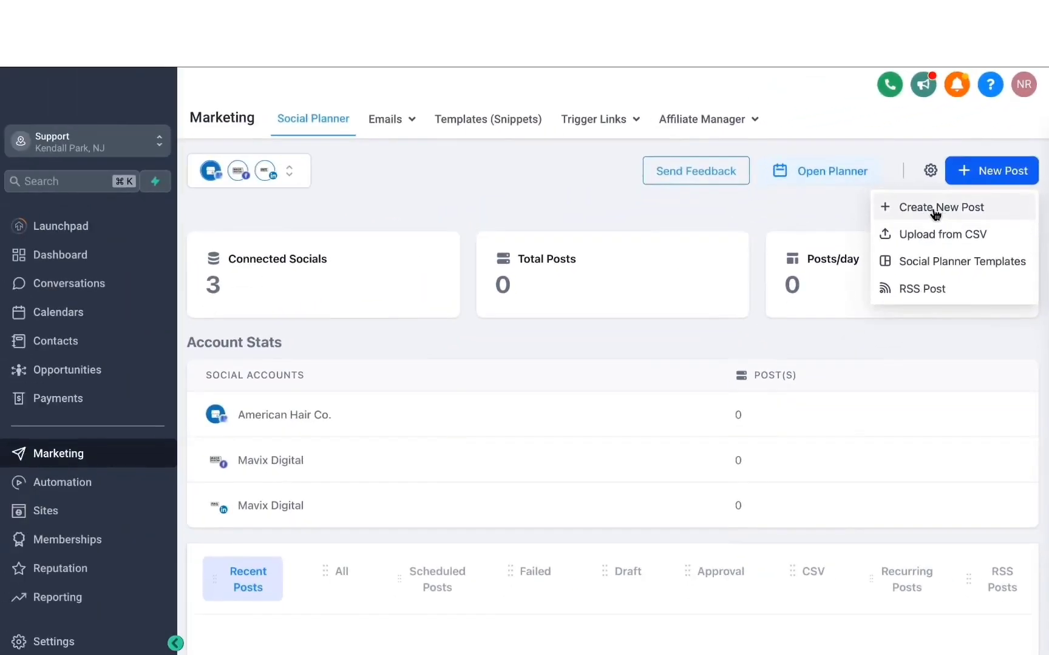
left_click(935, 210)
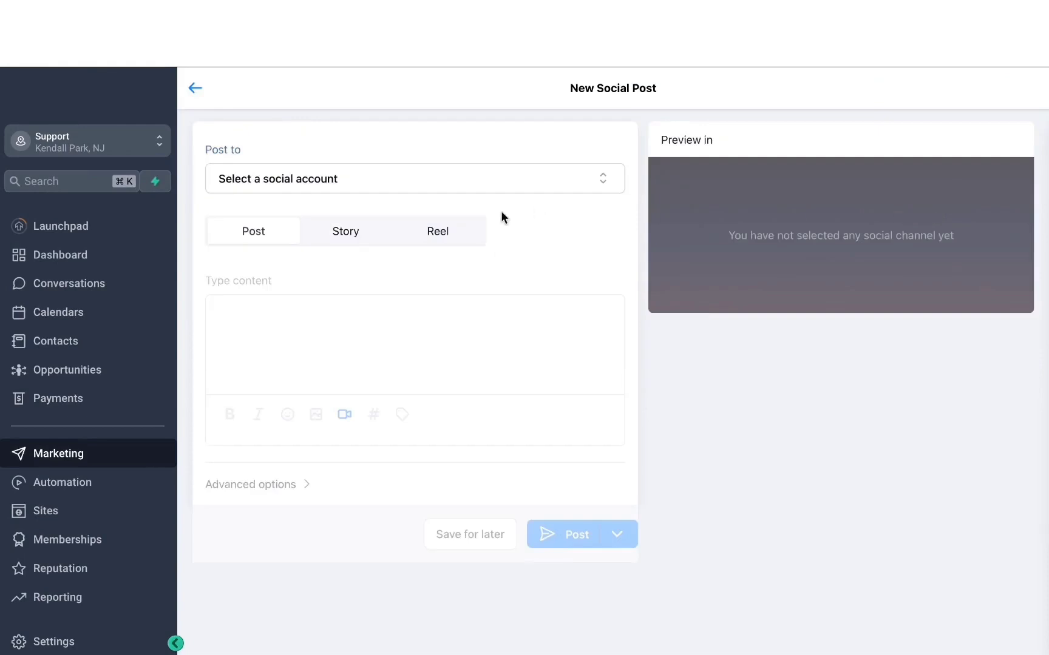
left_click(355, 190)
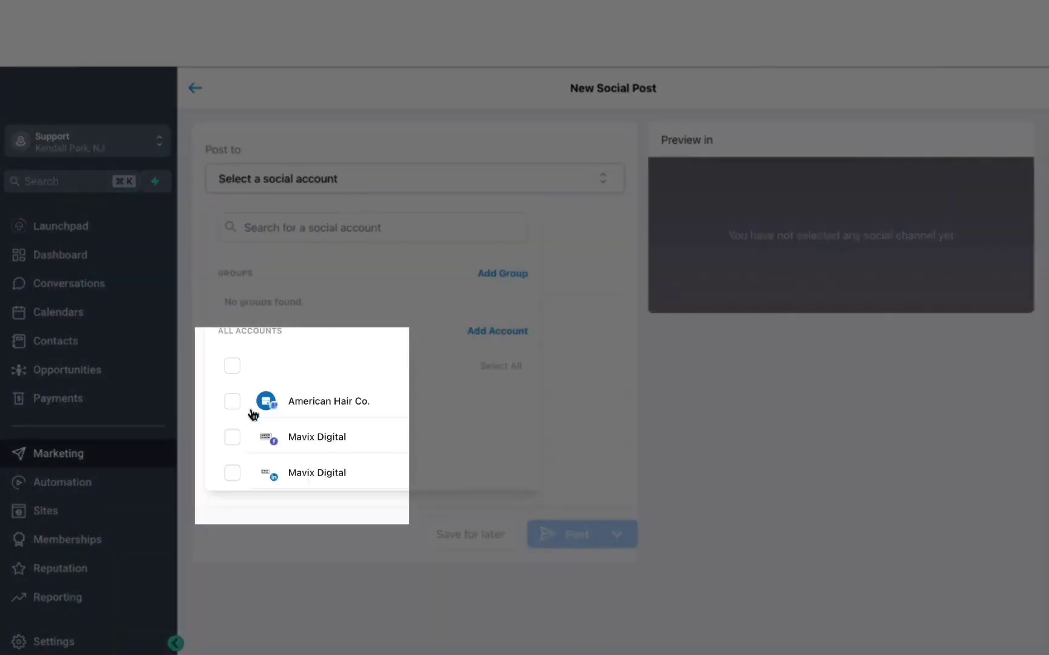
left_click(233, 403)
left_click(230, 441)
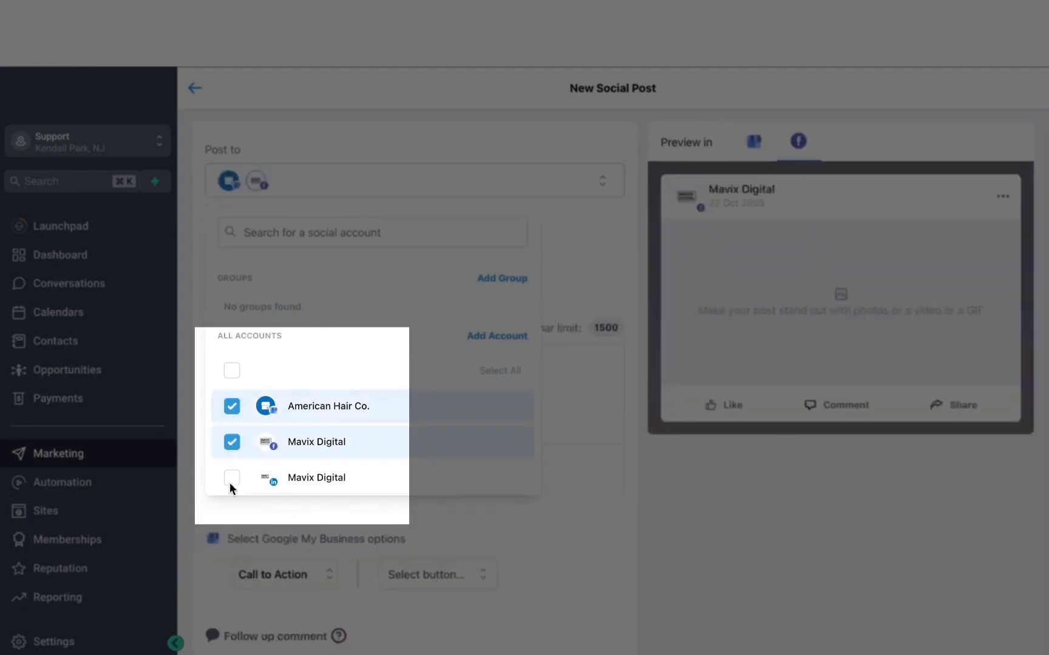
left_click(230, 480)
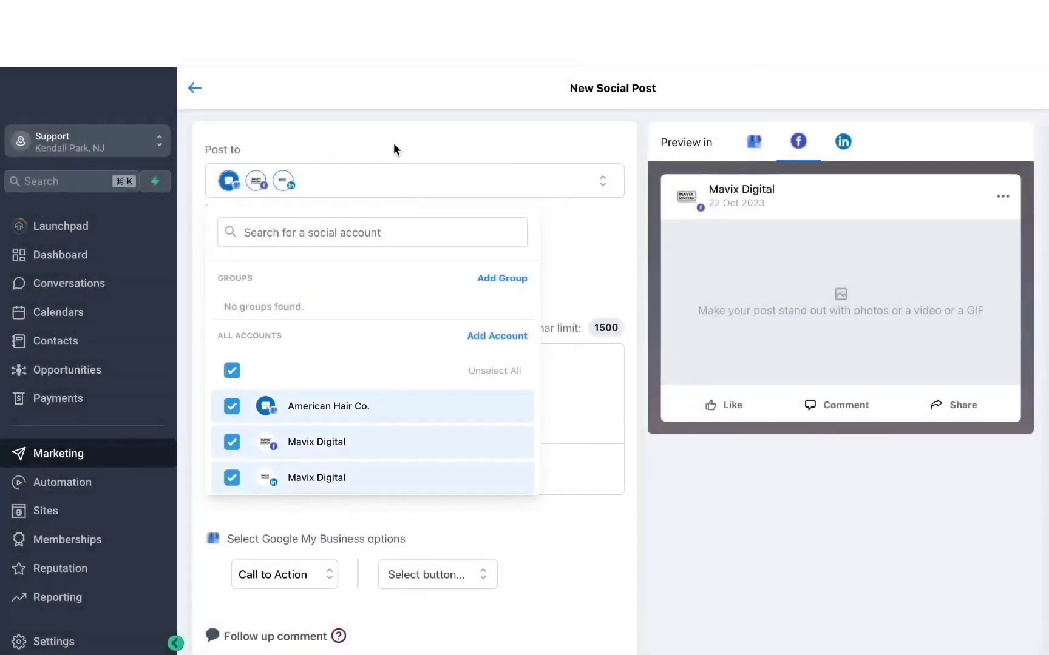
left_click(393, 144)
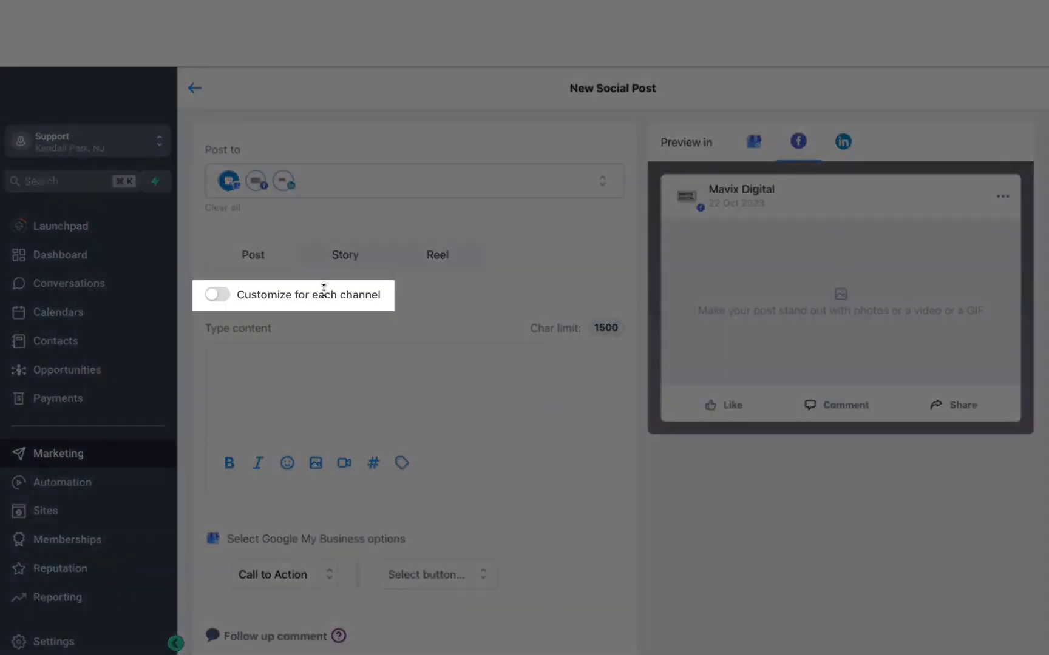
Step: Try customizing the post for each channel, viewing the Facebook, Google My Business and LinkedIn editors, and disable the customization again
left_click(220, 297)
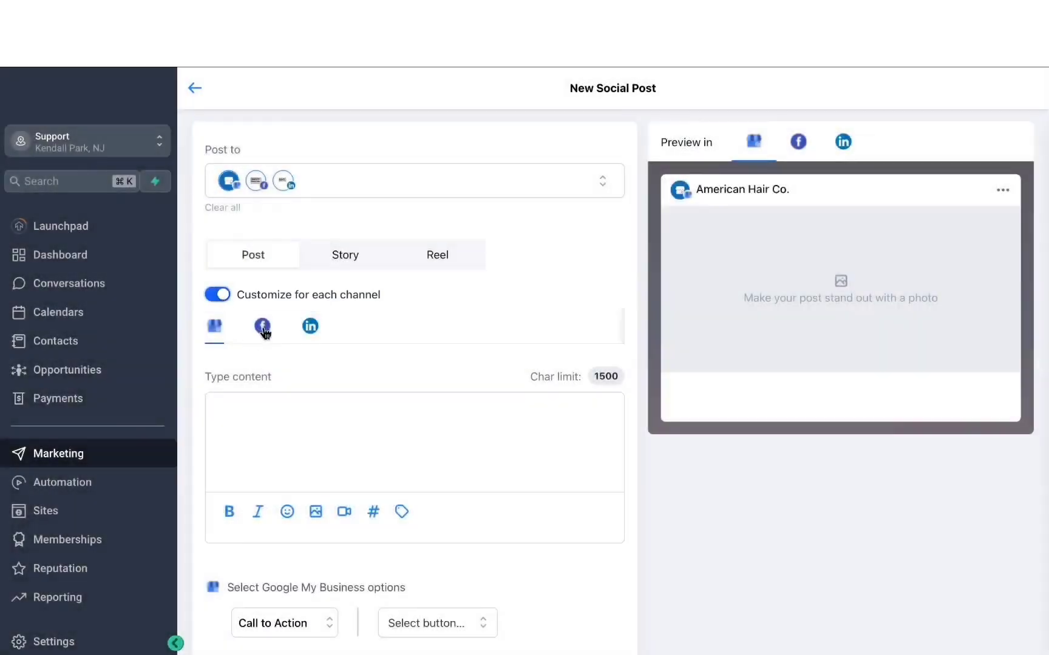
left_click(261, 329)
left_click(224, 326)
left_click(311, 330)
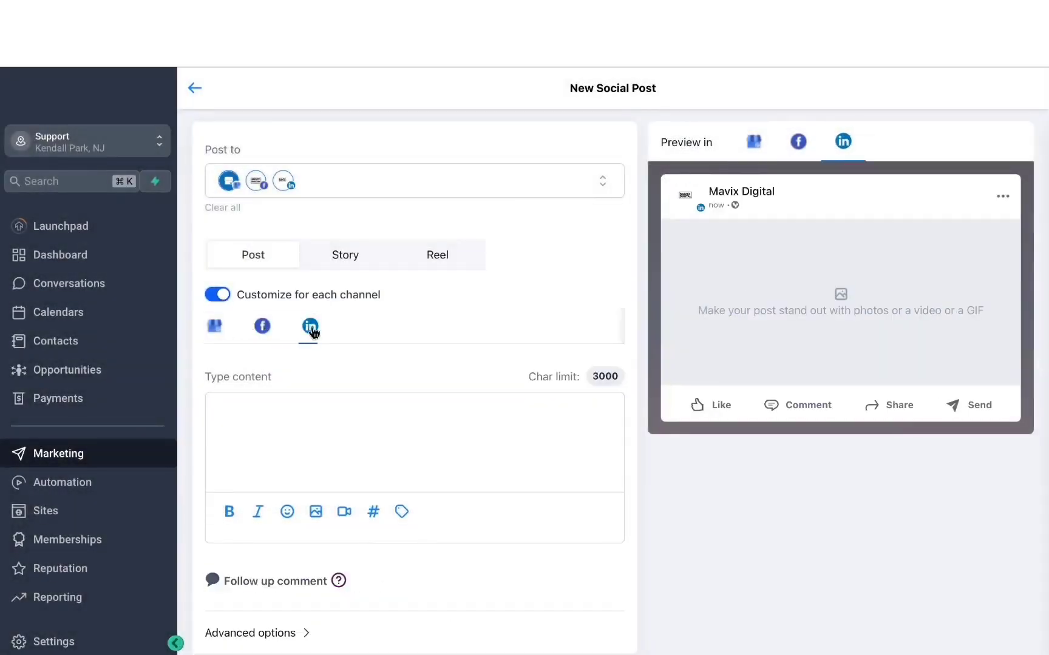
left_click(217, 298)
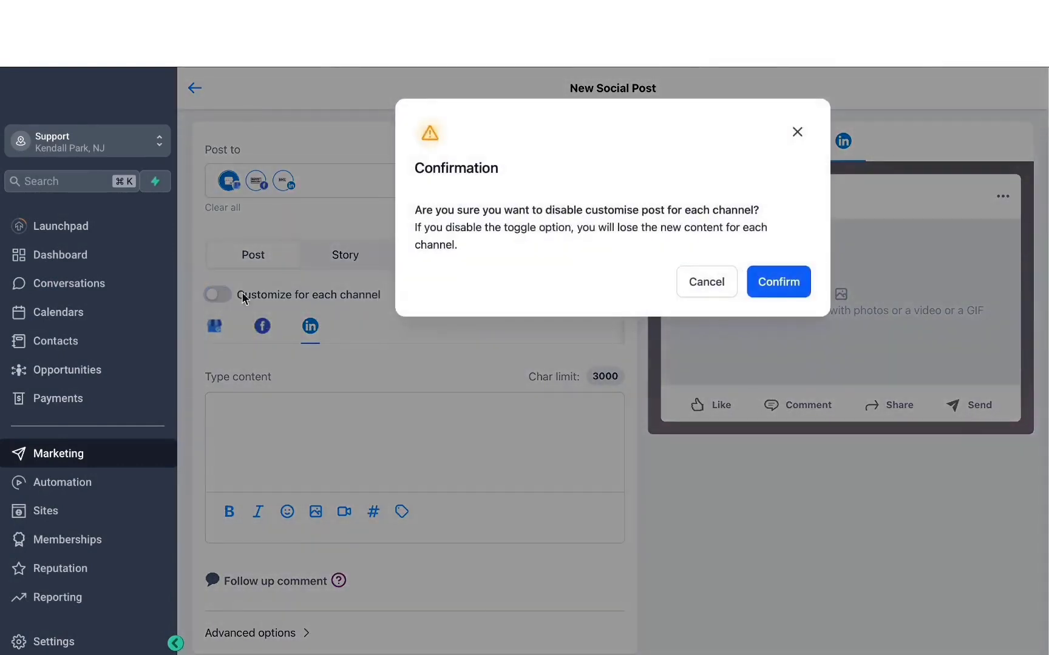
left_click(789, 289)
Step: Enter "A new marketing tool that's trending in 2023" as the post content and end it with a grinning face emoji
left_click(477, 362)
type("A new marketing tool that's trending in 2023")
left_click_drag(478, 363, 100, 370)
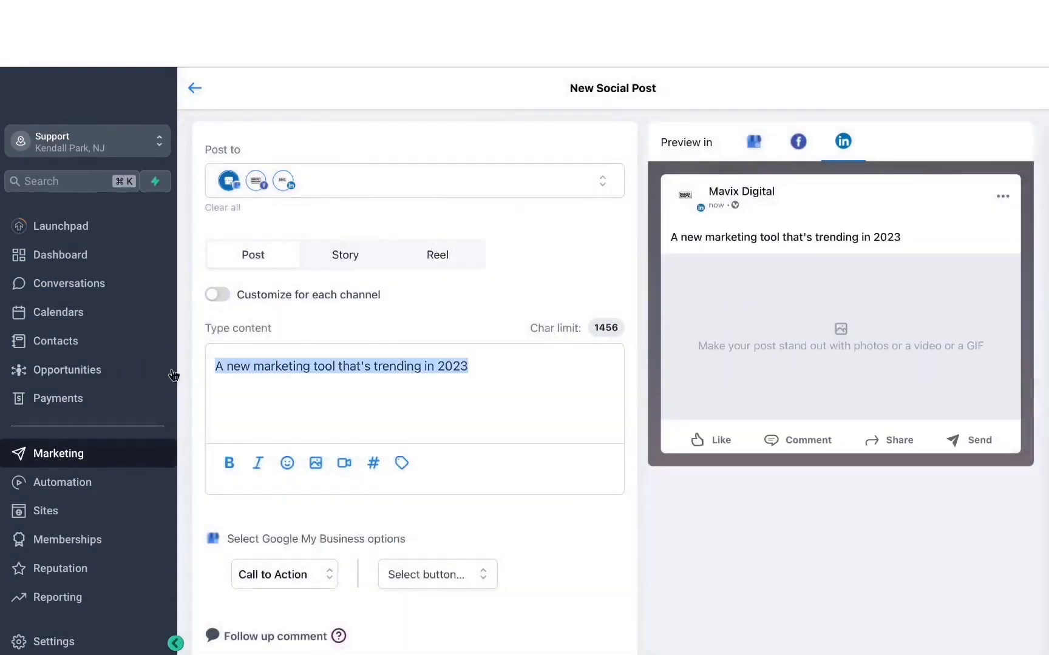
scroll(389, 421, "down", 1)
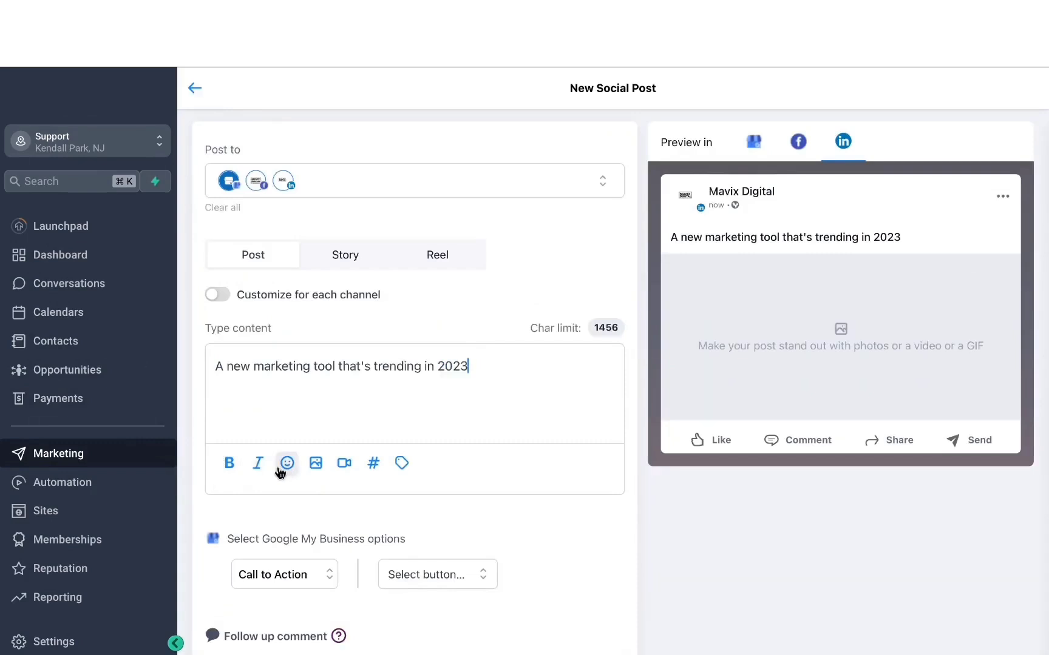
left_click(287, 464)
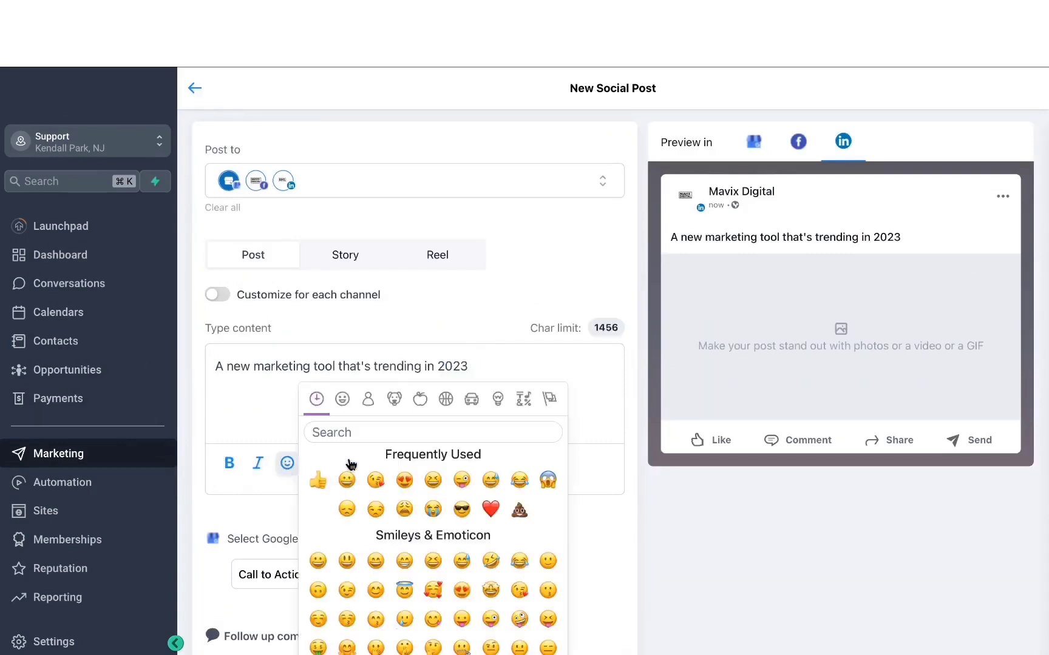
left_click(349, 480)
left_click(251, 428)
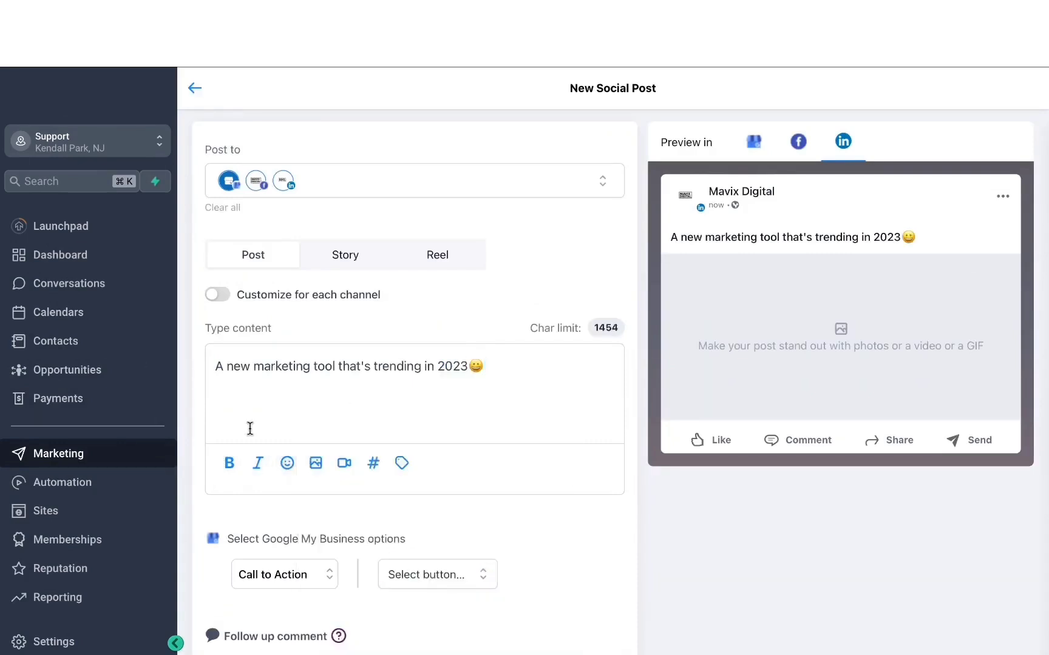
Step: Attach the image Capture.PNG from the media library and preview the post for Facebook, LinkedIn and Google My Business
left_click(321, 464)
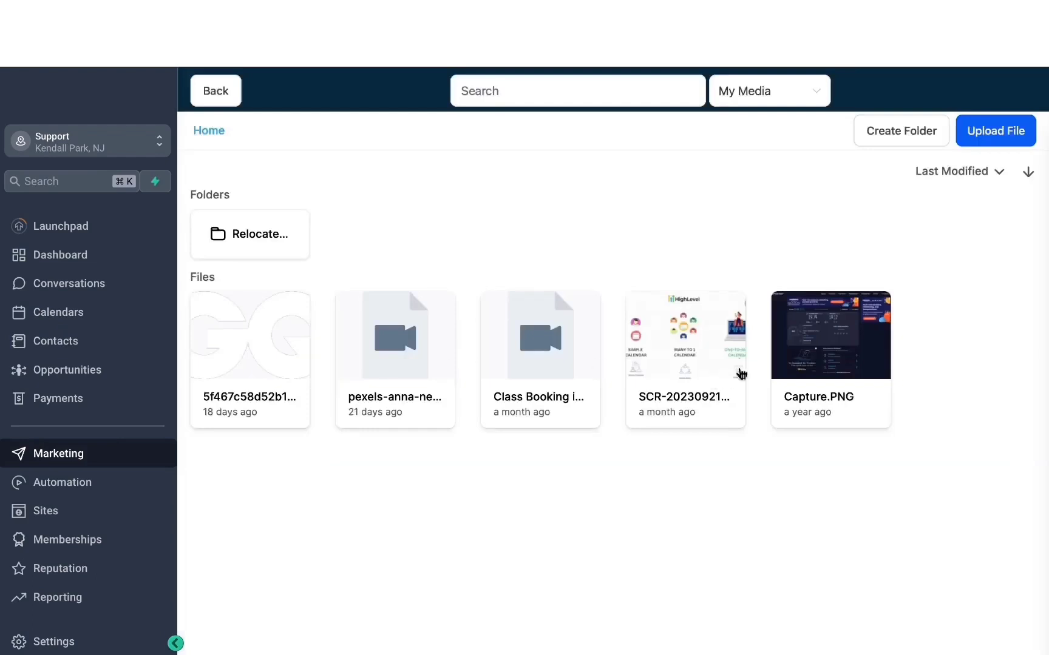
double_click(780, 362)
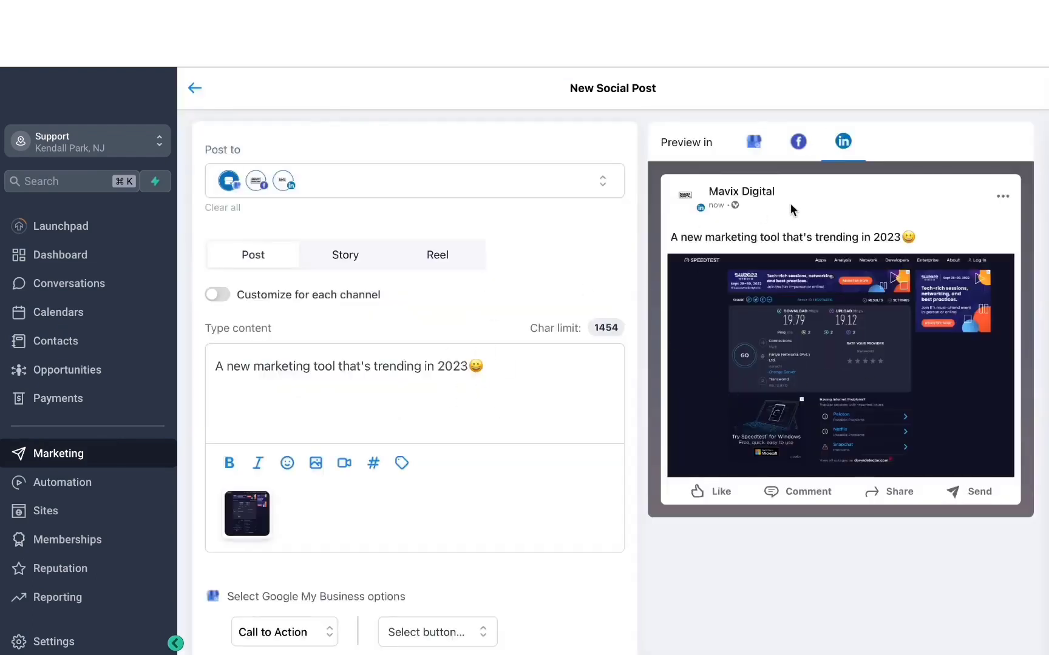
left_click(799, 143)
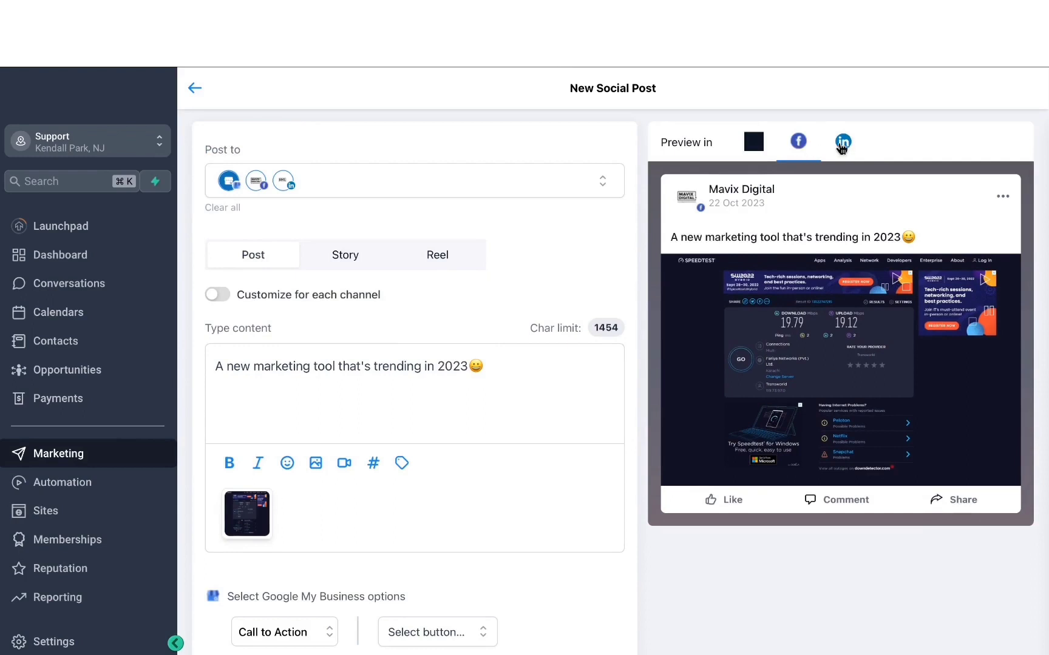
left_click(843, 143)
left_click(751, 149)
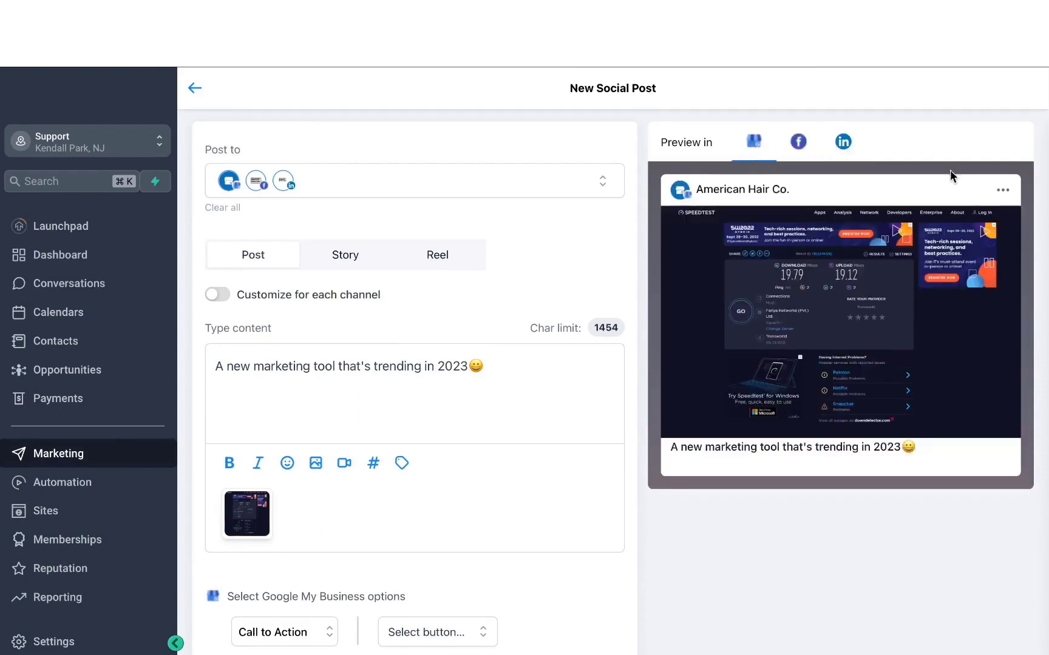
Step: Keep Call to Action as the Google My Business option and set its button to Book
scroll(437, 447, "down", 3)
left_click(325, 464)
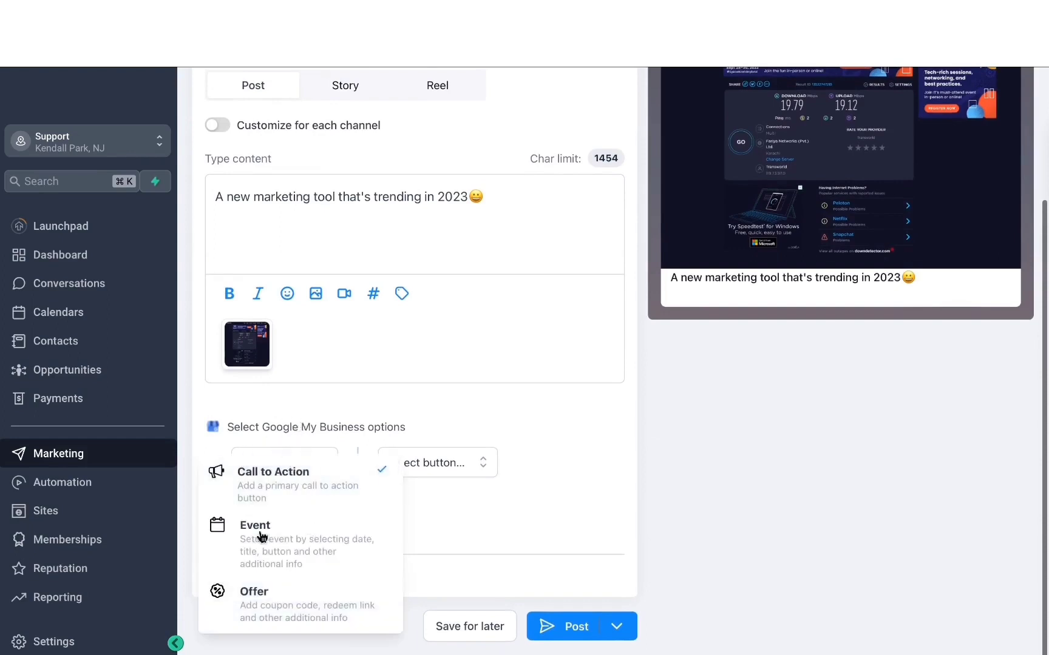
left_click(416, 441)
left_click(422, 456)
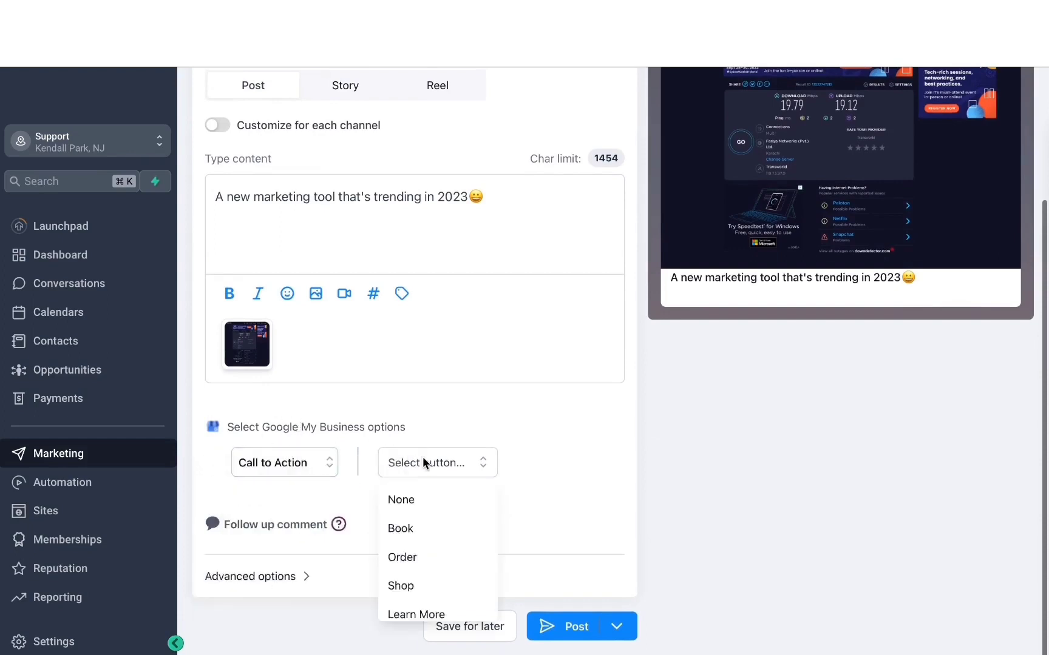
left_click(423, 528)
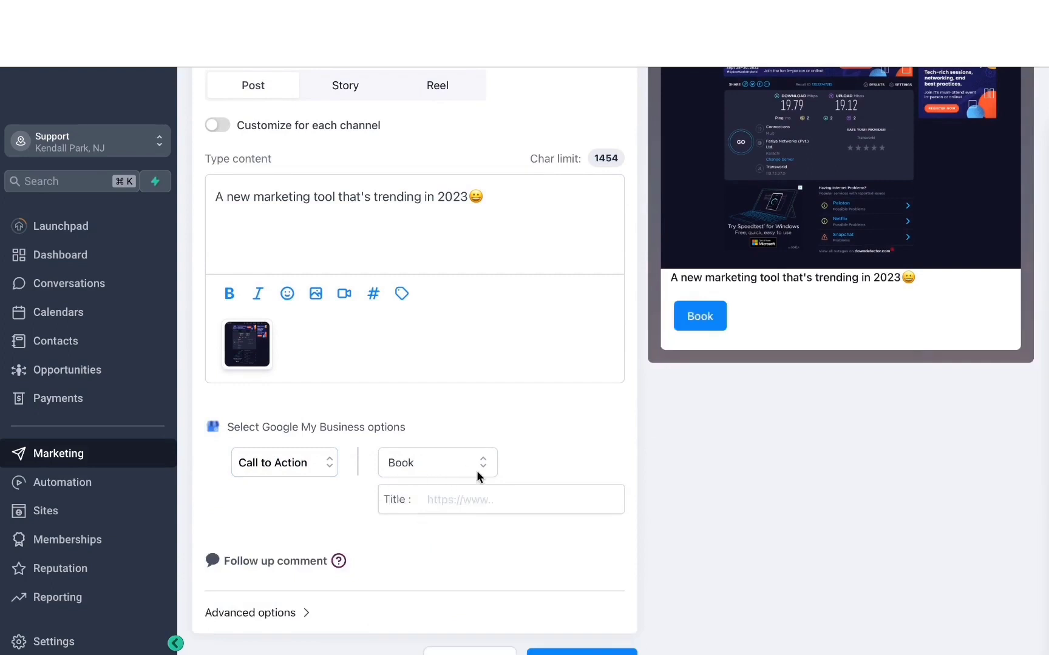
Step: Review the composed post and examine the available options for publishing, scheduling, approval or deletion
scroll(475, 471, "up", 3)
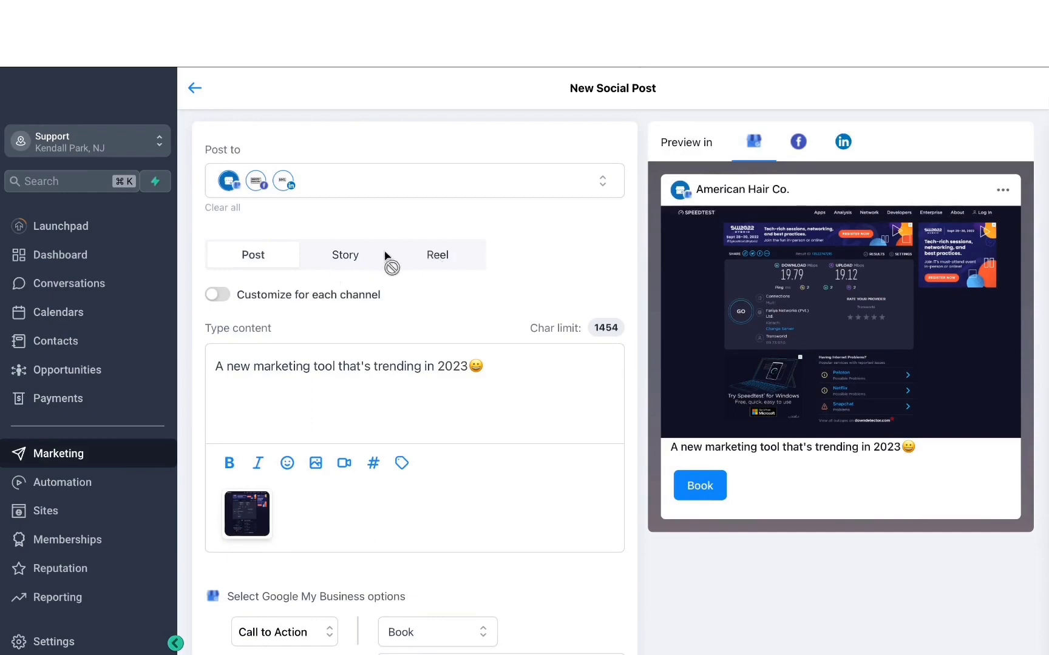
scroll(505, 608, "down", 3)
scroll(506, 609, "up", 2)
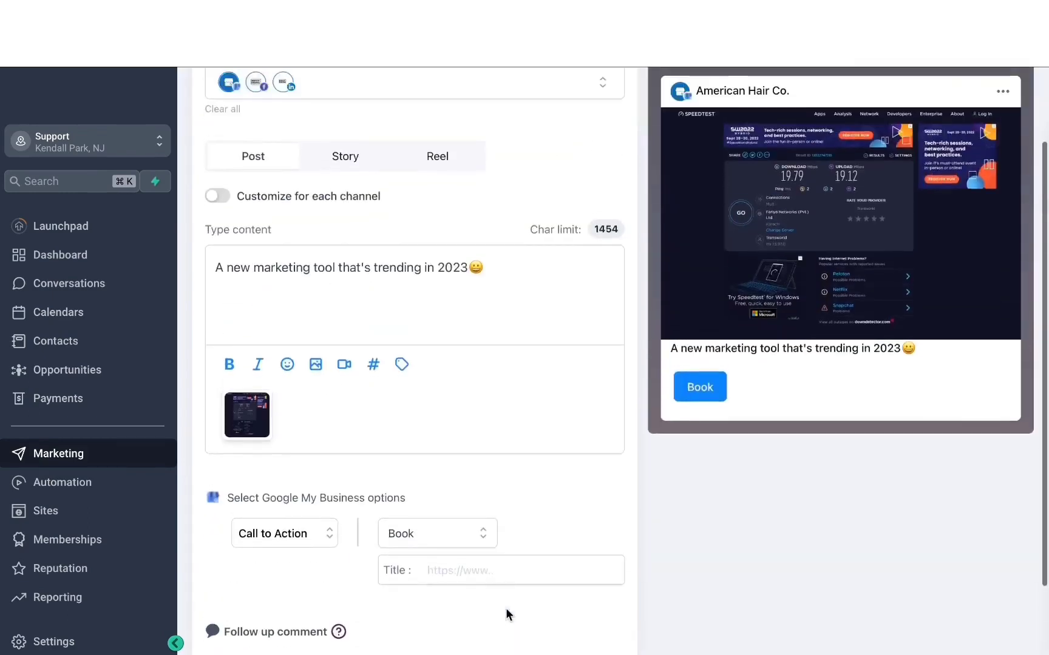
scroll(505, 608, "down", 2)
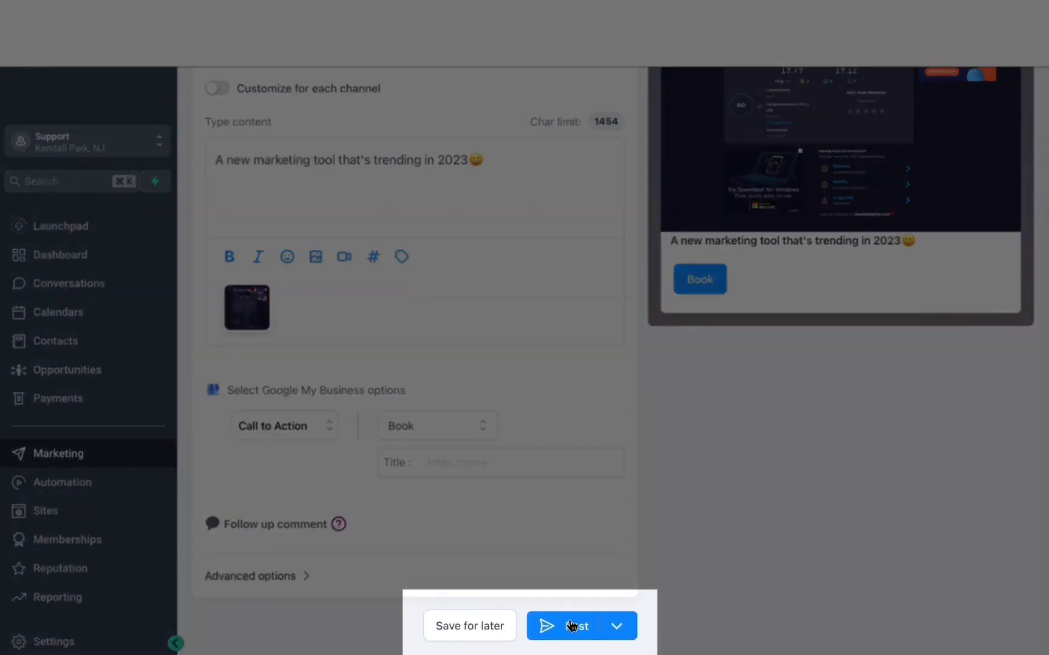
left_click(622, 627)
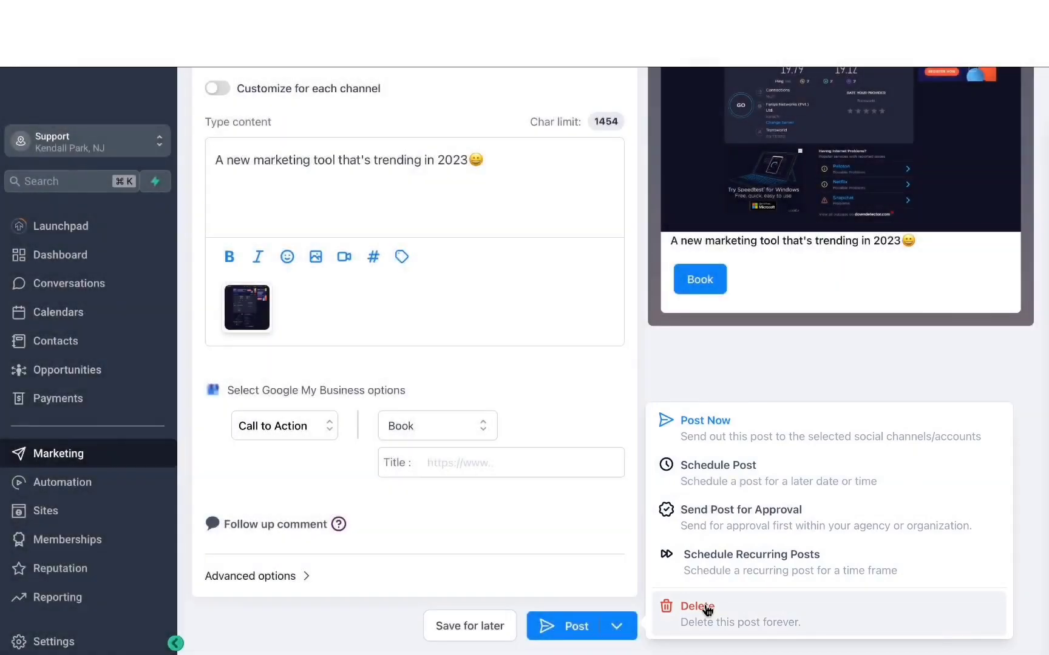
left_click(728, 375)
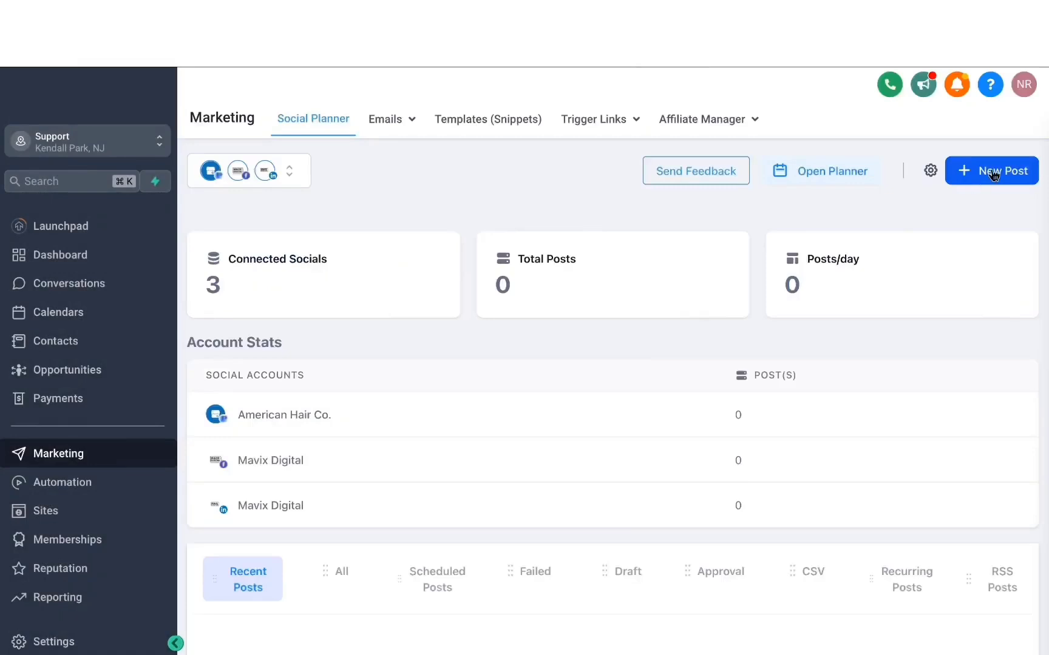
Step: Open the Social Planner template library from the new post options, browse its templates and close it
left_click(994, 175)
left_click(962, 170)
left_click(974, 173)
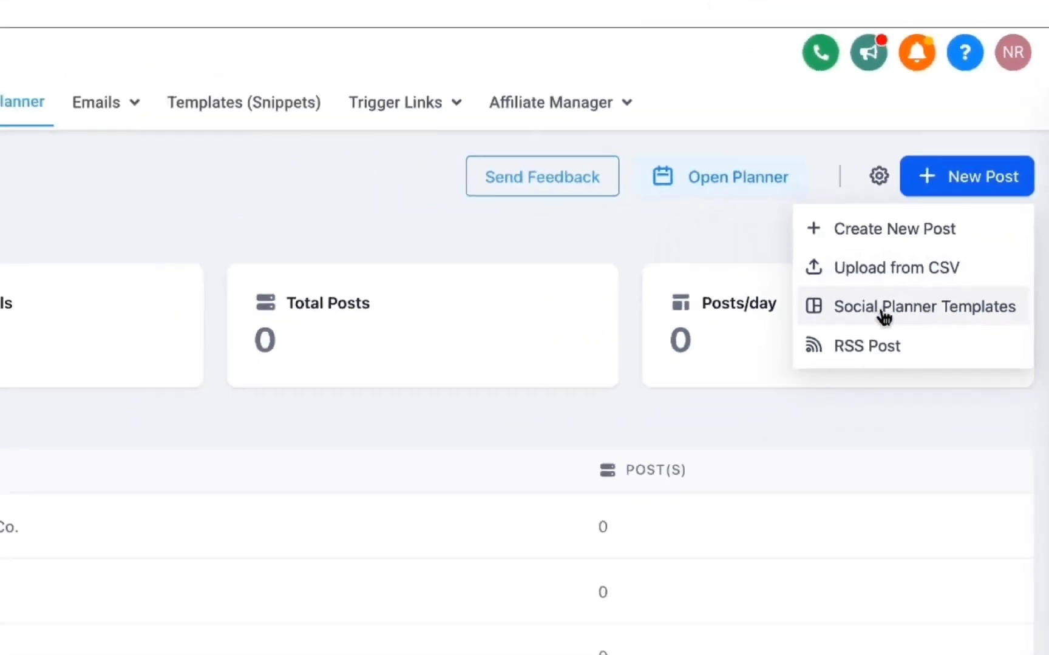
left_click(825, 369)
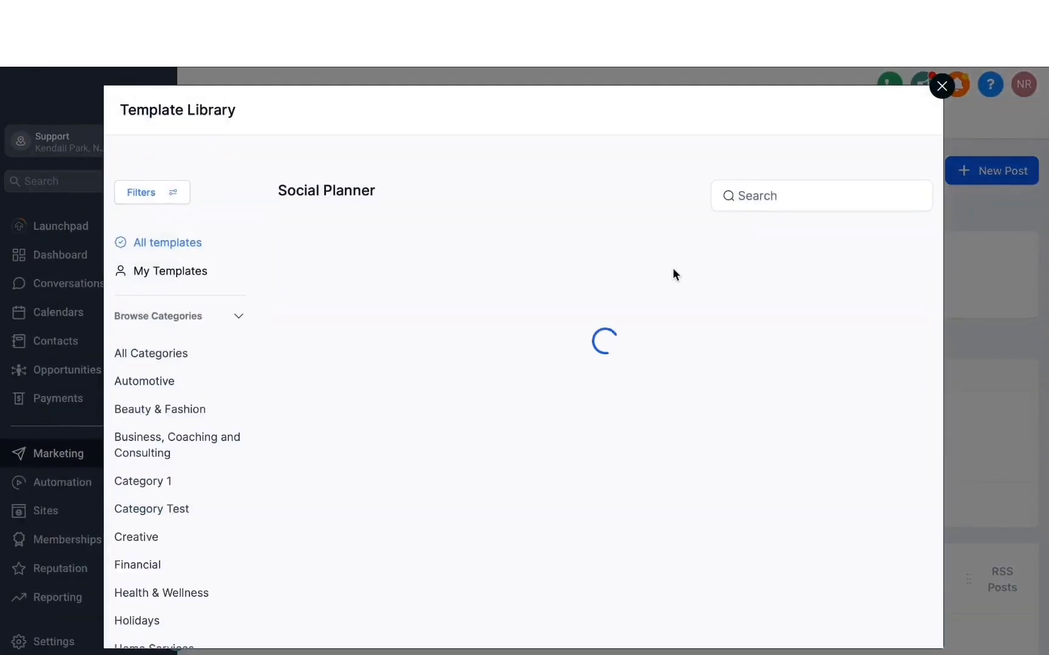
scroll(238, 415, "down", 4)
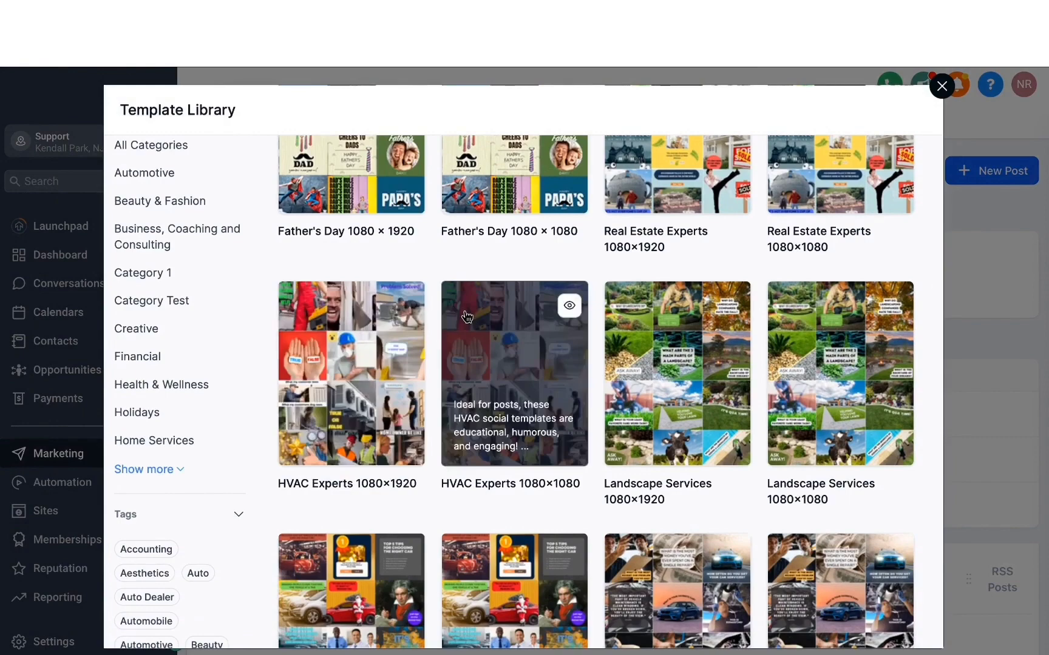
left_click(941, 86)
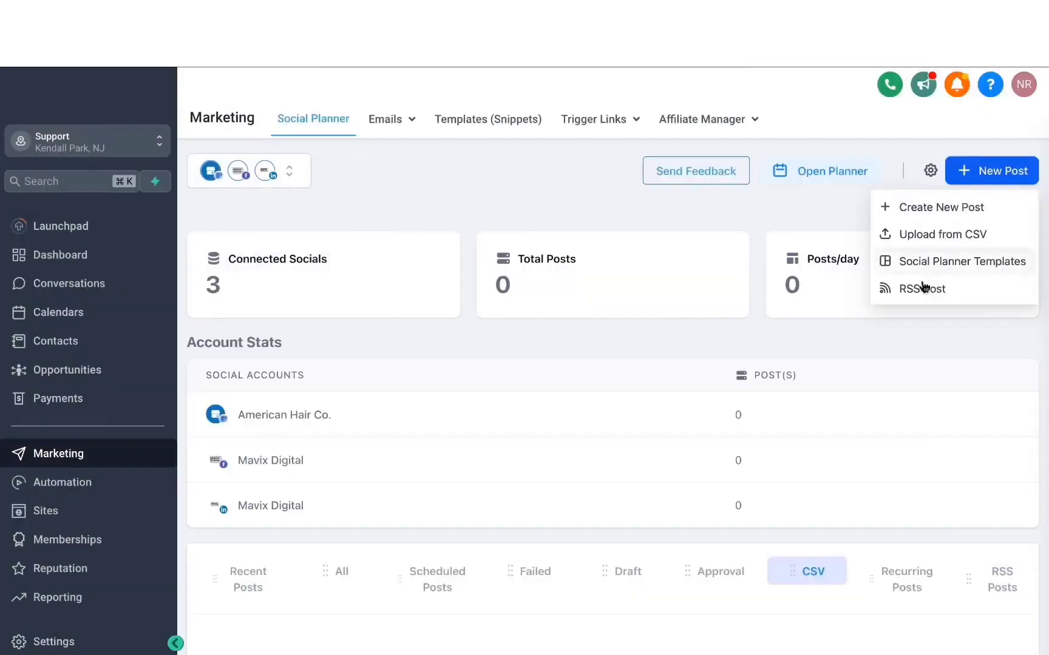
Step: Open the RSS post form and examine its feed URL field and the social accounts available for selection
left_click(922, 291)
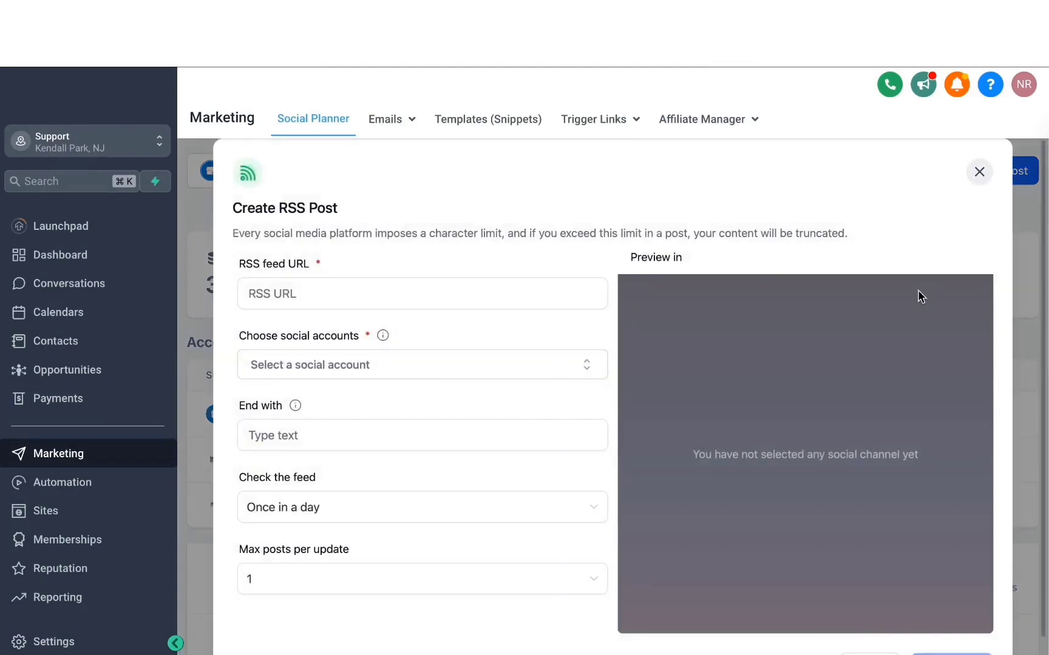
left_click(417, 294)
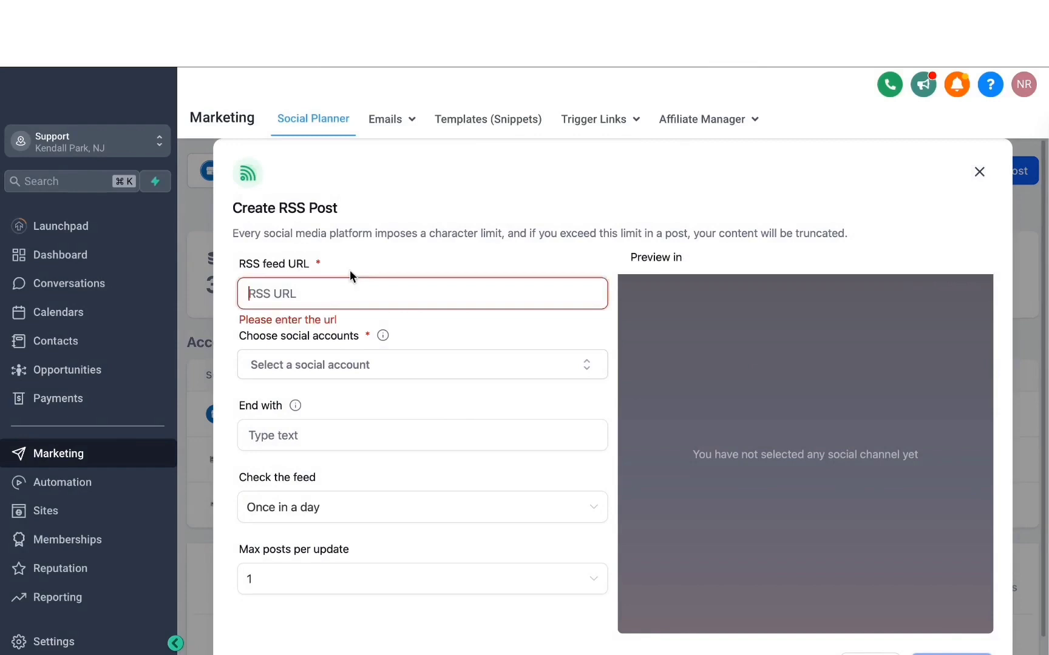
left_click(363, 364)
scroll(317, 493, "down", 2)
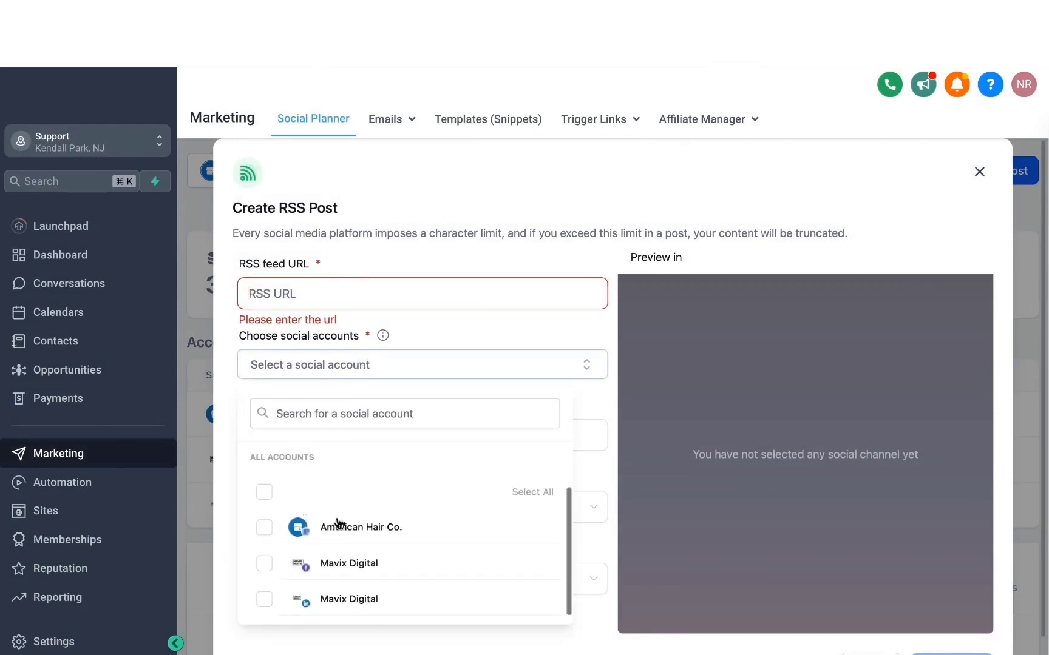
left_click(411, 318)
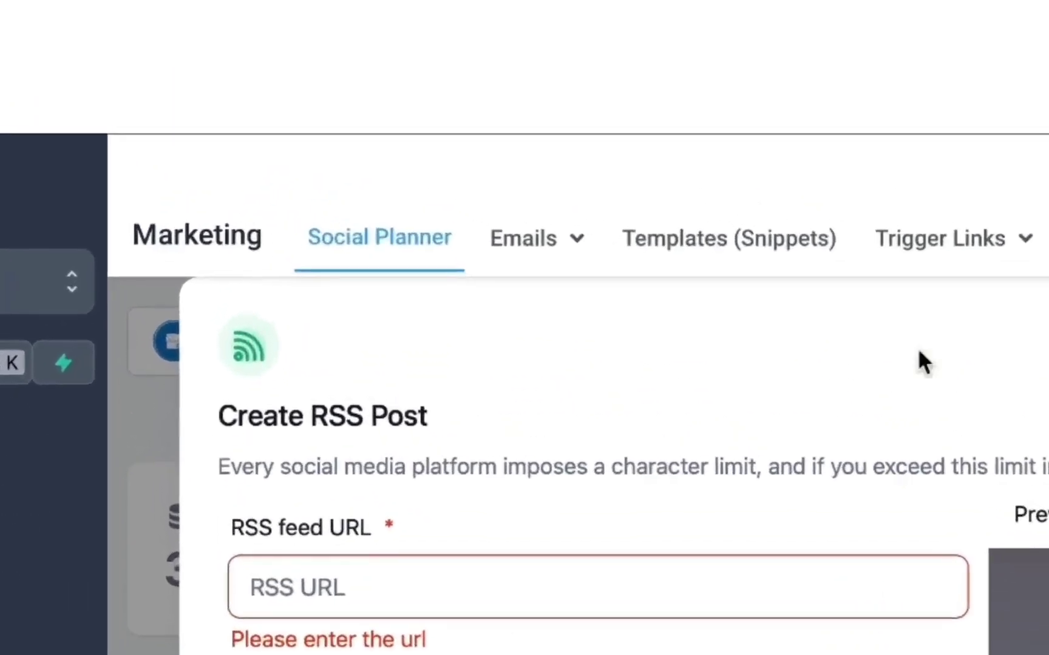
Step: Create a new email campaign from the Blank template using the Design Editor
left_click(533, 260)
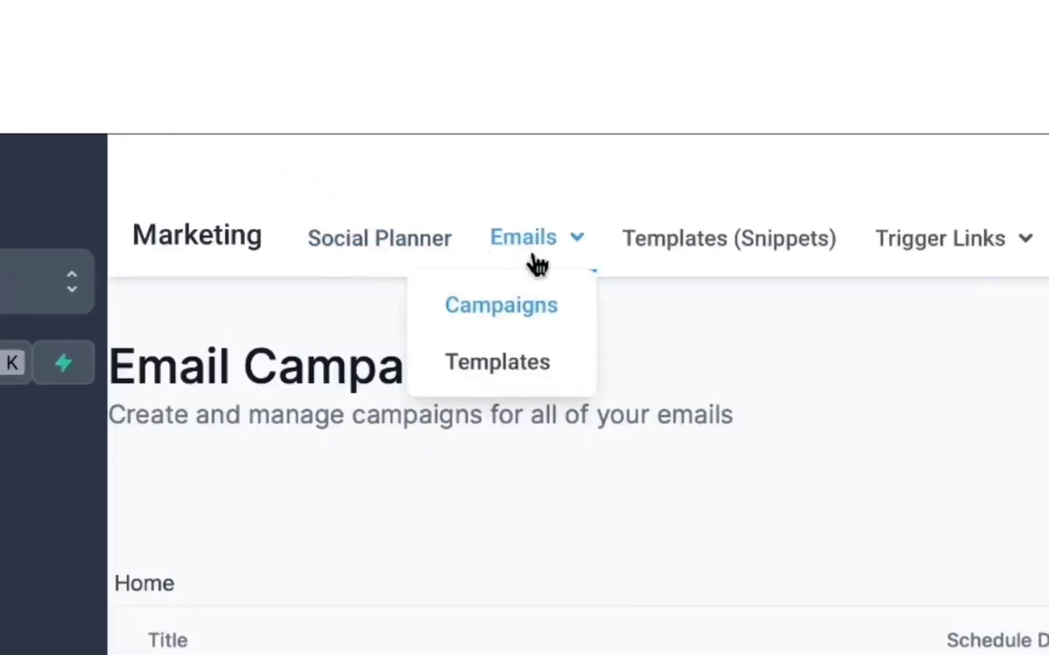
left_click(521, 309)
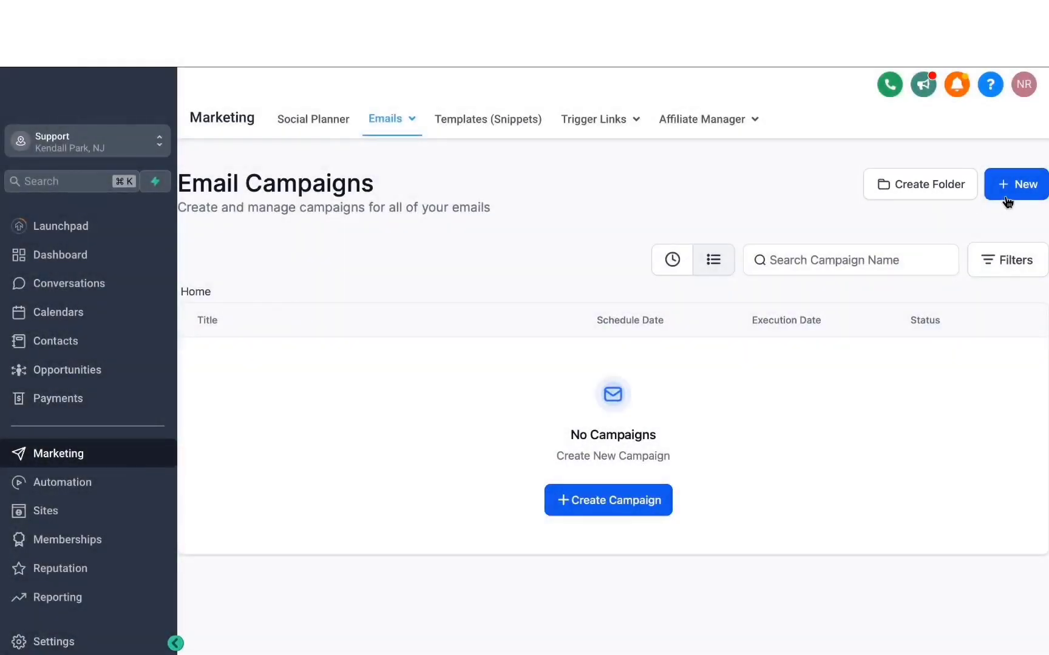
left_click(1014, 193)
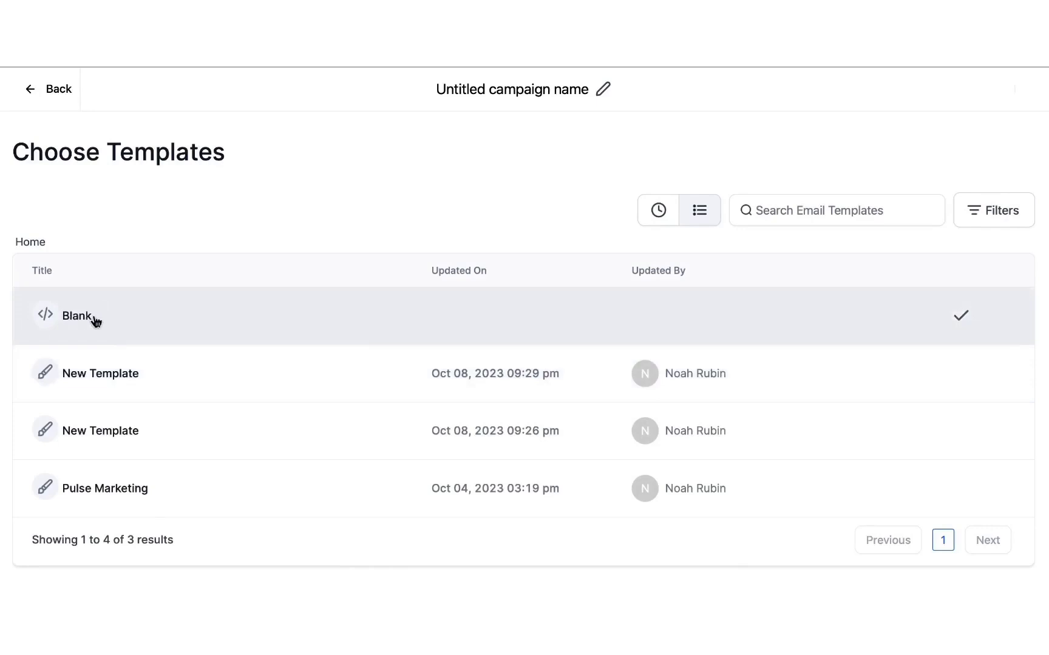
left_click(94, 323)
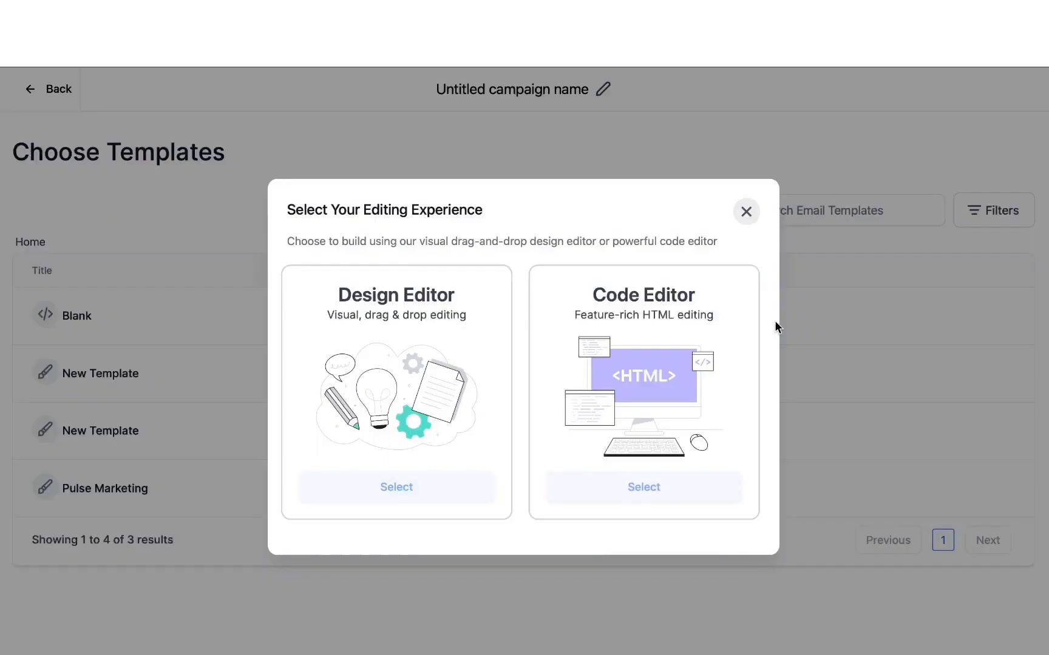
left_click(426, 485)
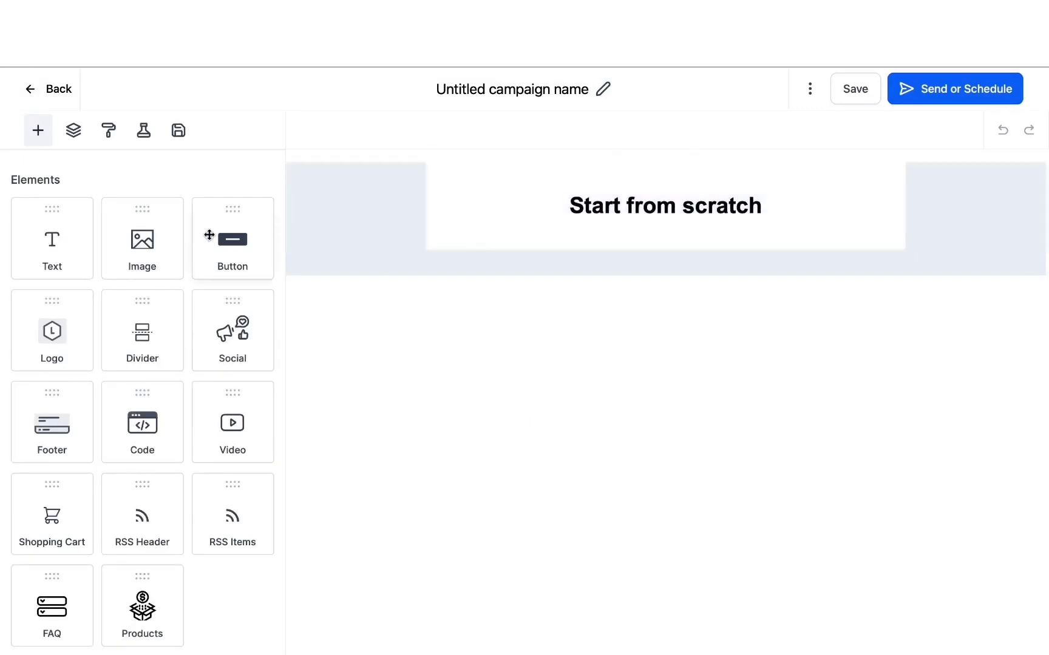
Step: Add an image block below the "Start from scratch" heading and a two-column layout beneath it
left_click(139, 246)
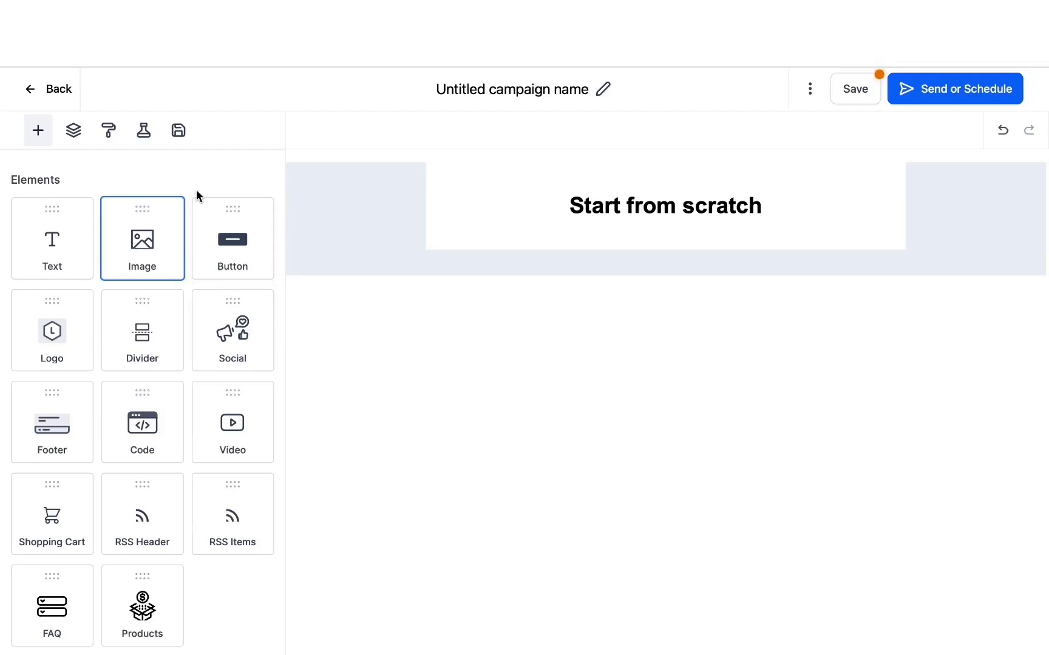
left_click_drag(148, 246, 506, 236)
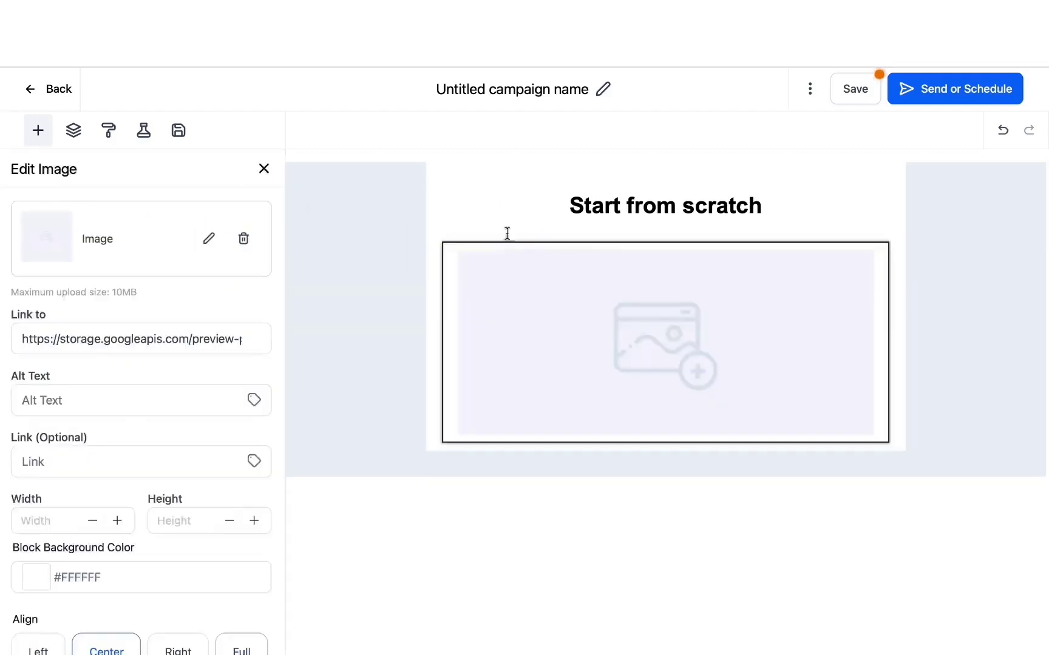
left_click(264, 169)
scroll(175, 300, "down", 5)
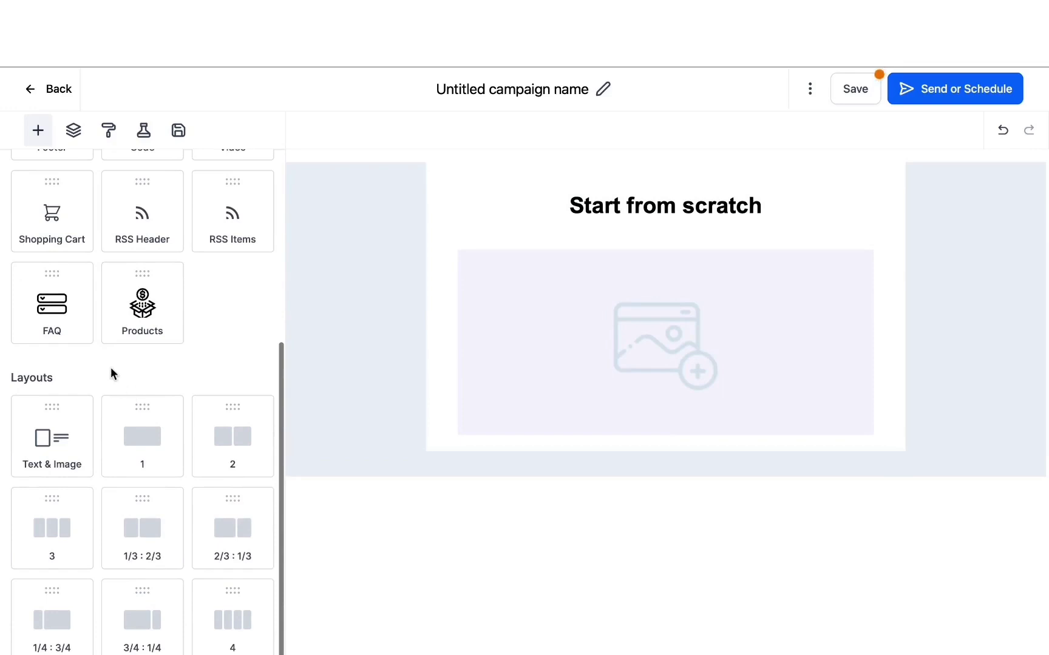
left_click_drag(229, 424, 552, 455)
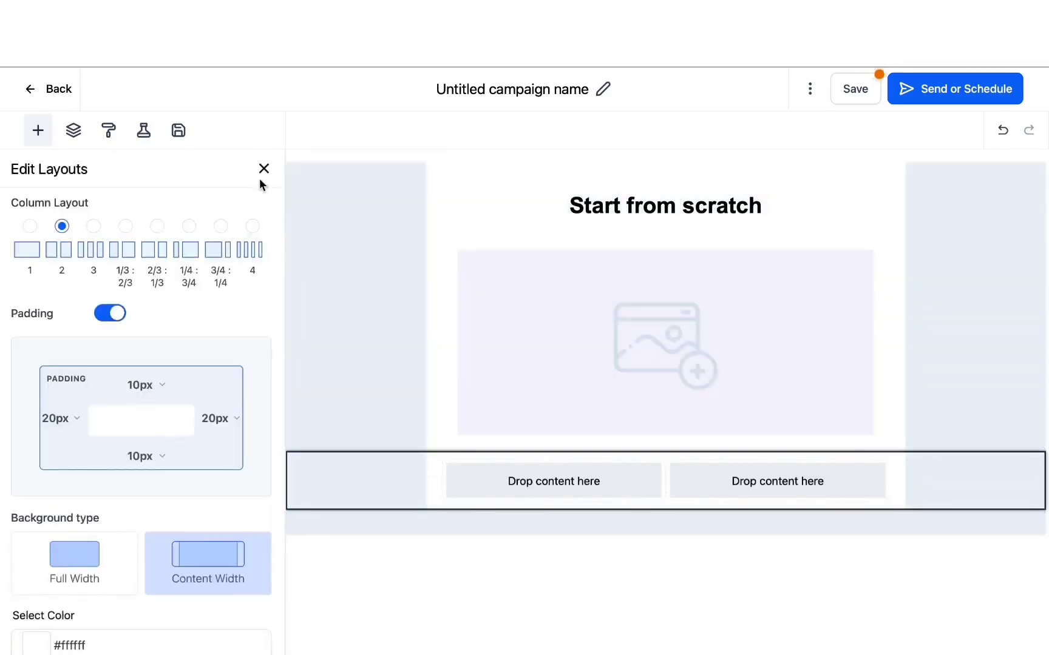
left_click(263, 168)
Step: Place an image block in each column of the two-column layout
scroll(131, 259, "up", 5)
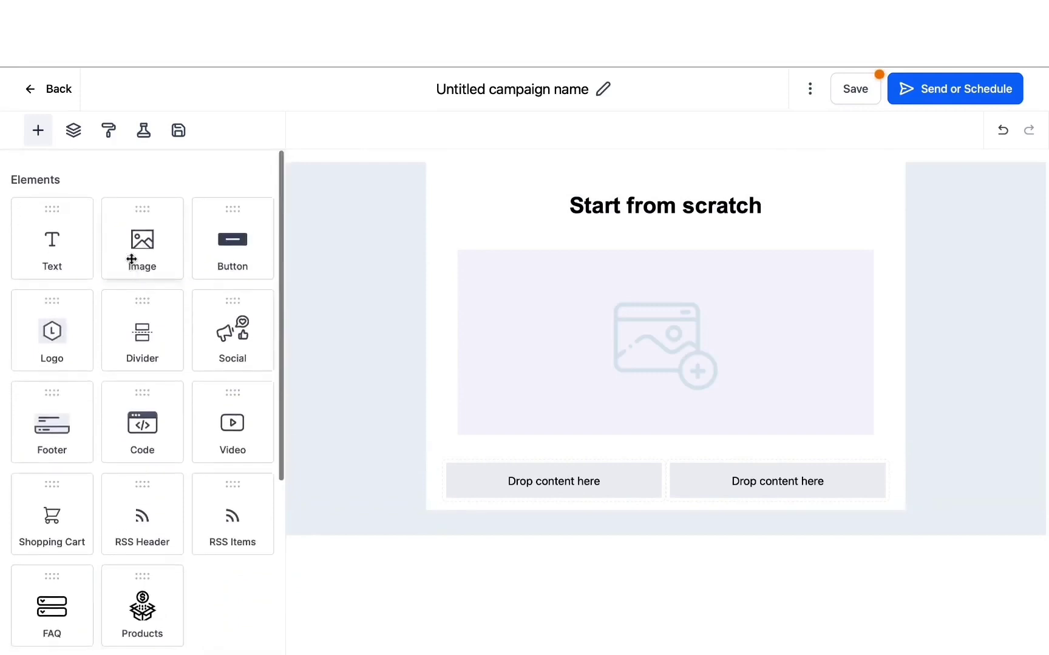
left_click_drag(131, 259, 555, 491)
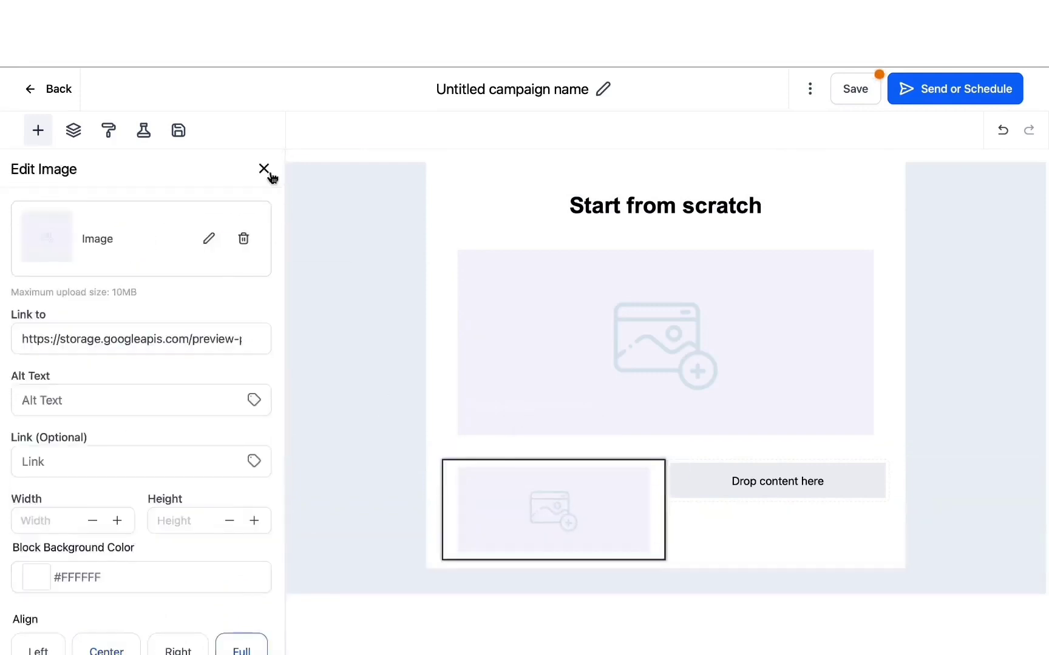
left_click(269, 174)
left_click_drag(185, 234, 728, 497)
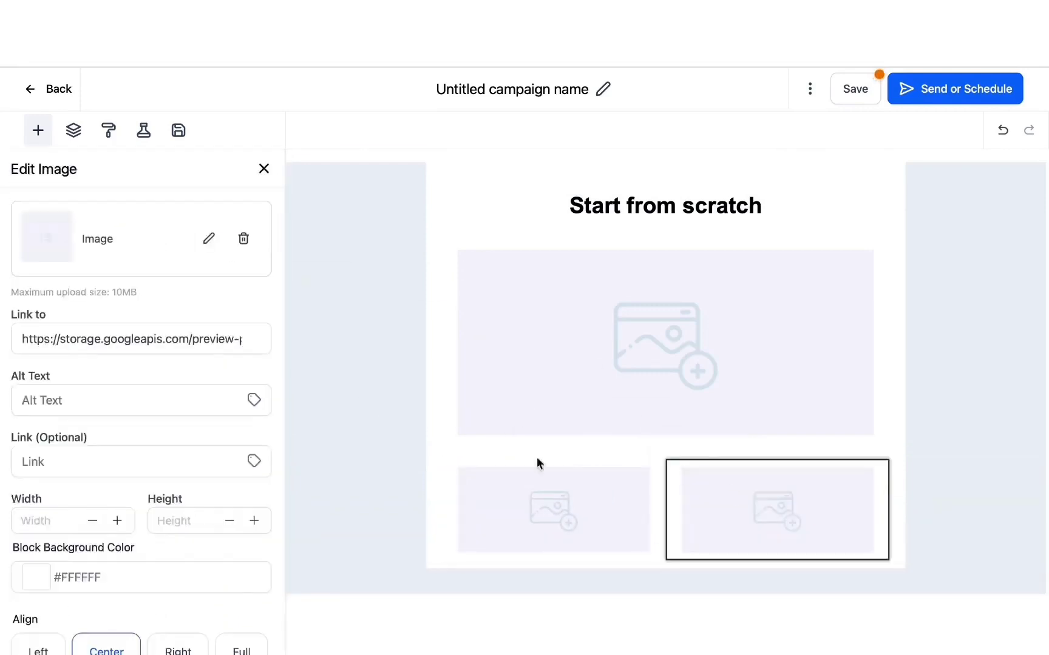
left_click(537, 463)
scroll(197, 341, "down", 6)
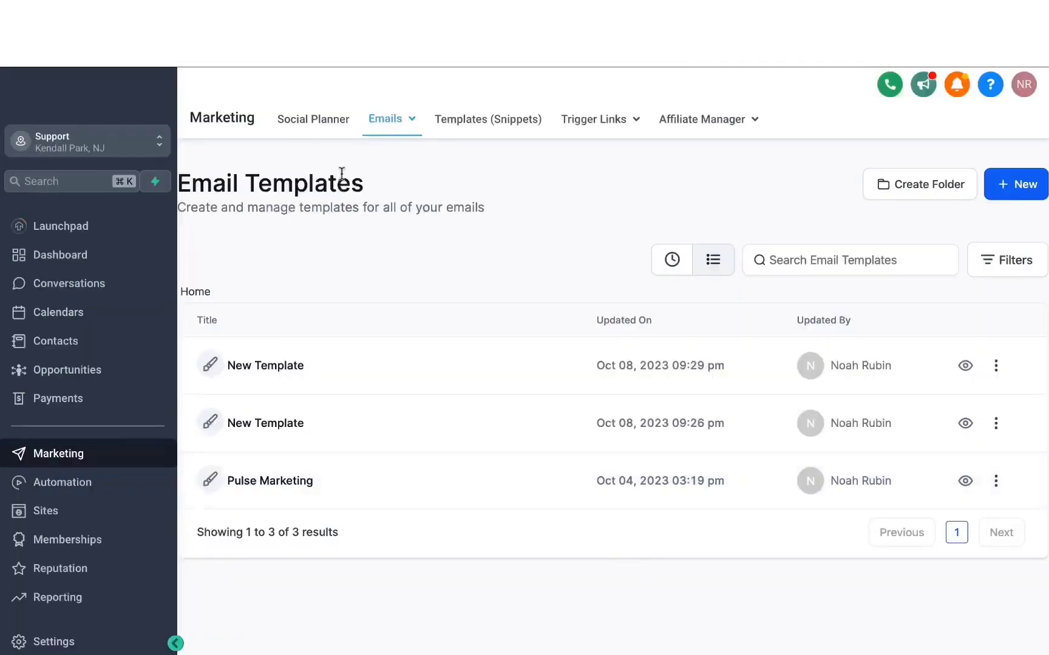
Step: Open the Pulse Marketing email template and review its design from the header logo to the footer
mouse_move(372, 135)
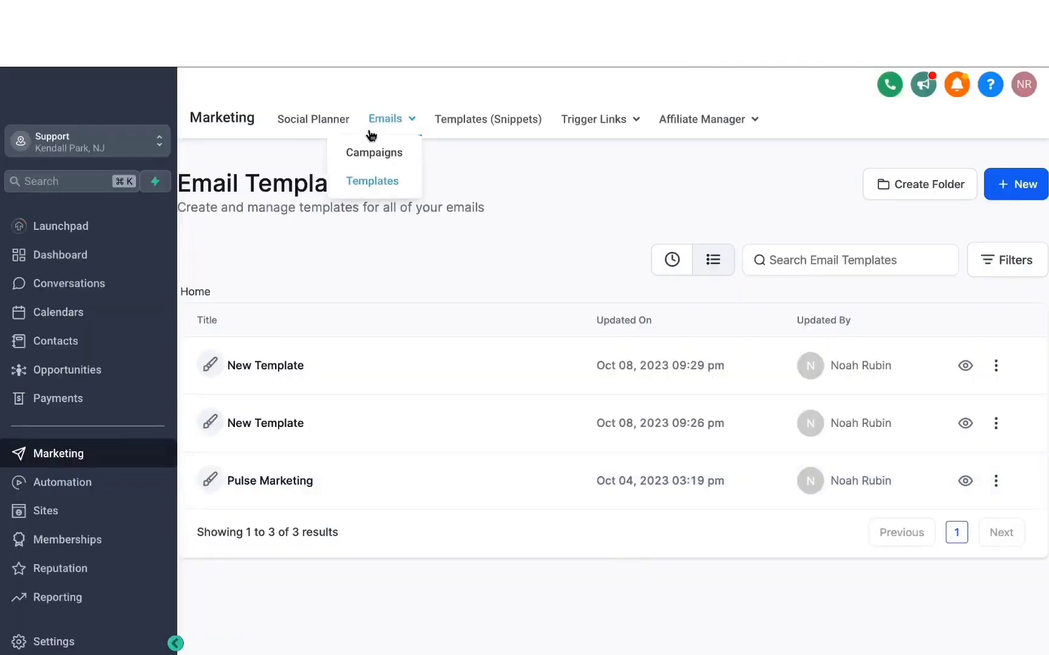
left_click(288, 488)
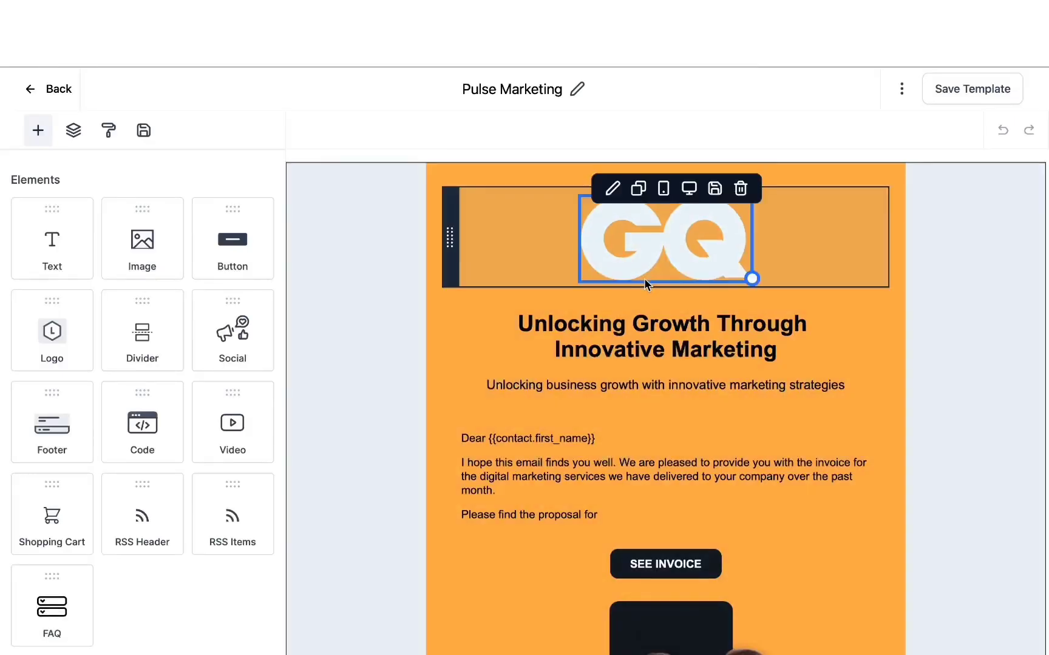
scroll(455, 227, "down", 5)
scroll(456, 224, "down", 2)
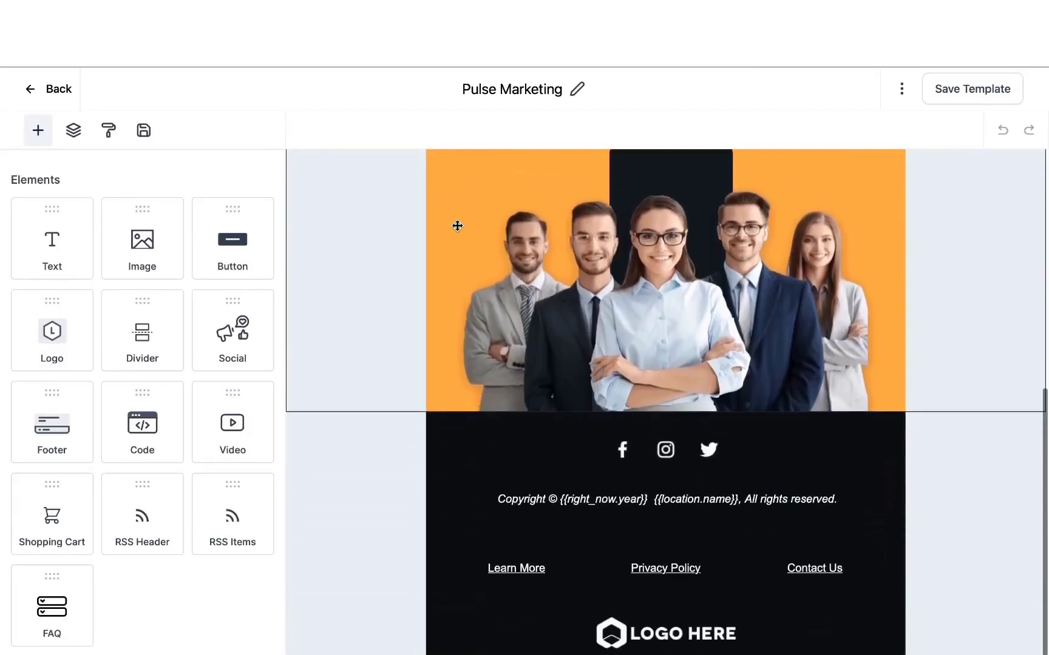
scroll(544, 332, "up", 8)
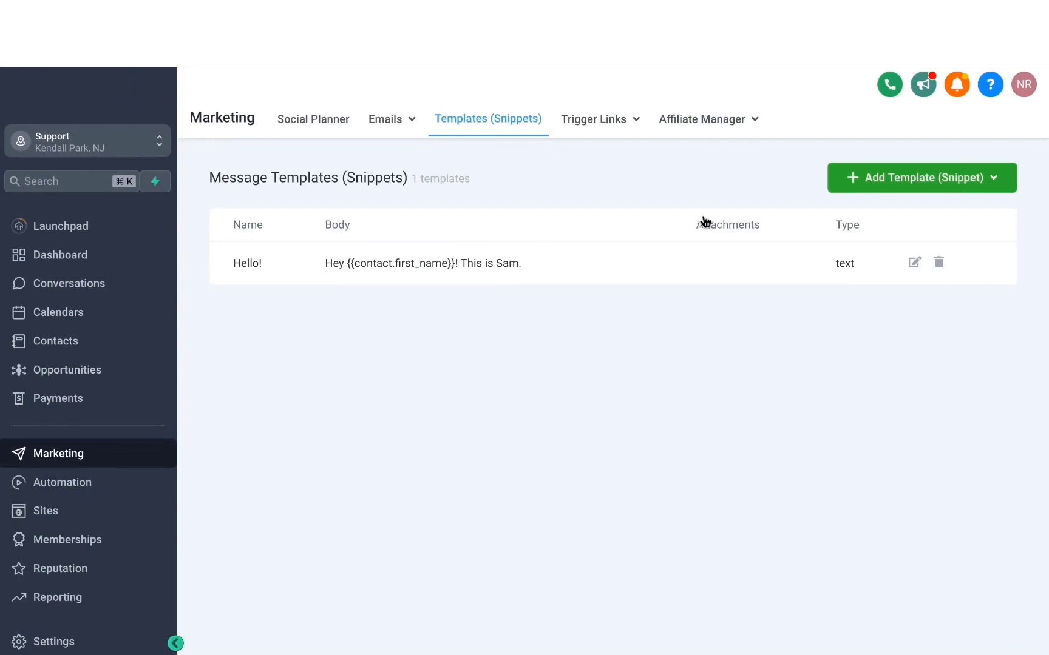
Step: Open a new text template (snippet), examine its name and message fields, and close it without saving
left_click(889, 186)
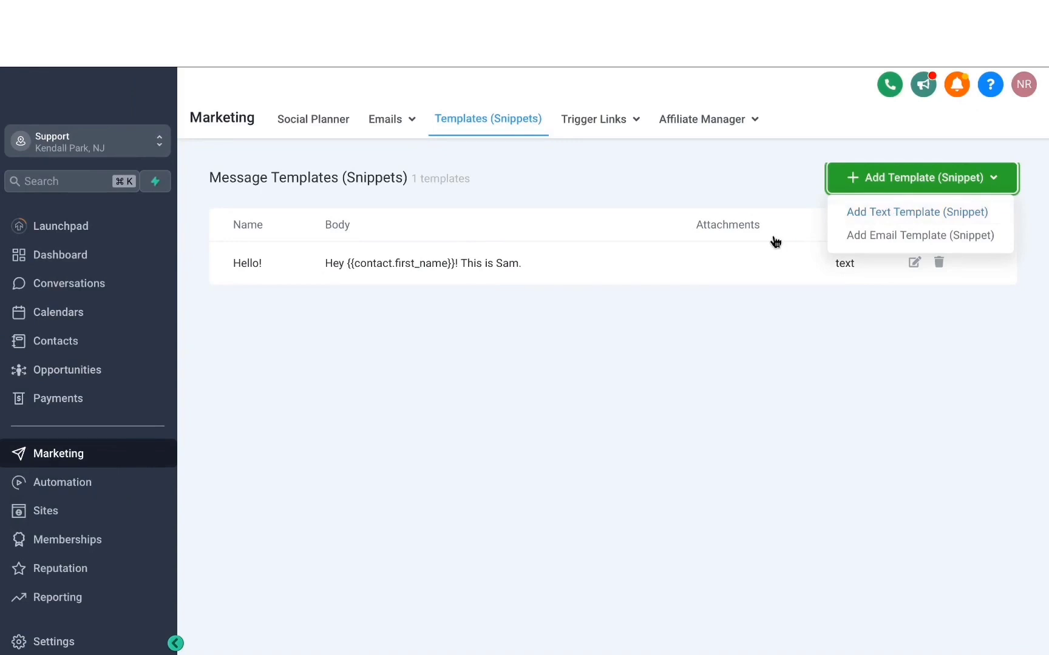
left_click(832, 219)
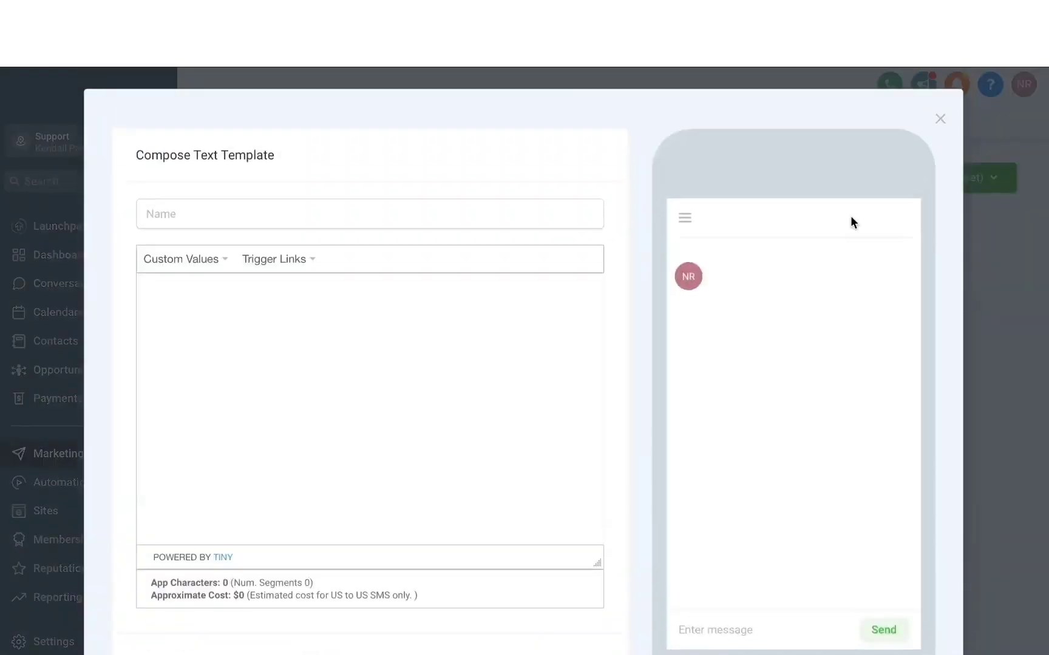
left_click(265, 222)
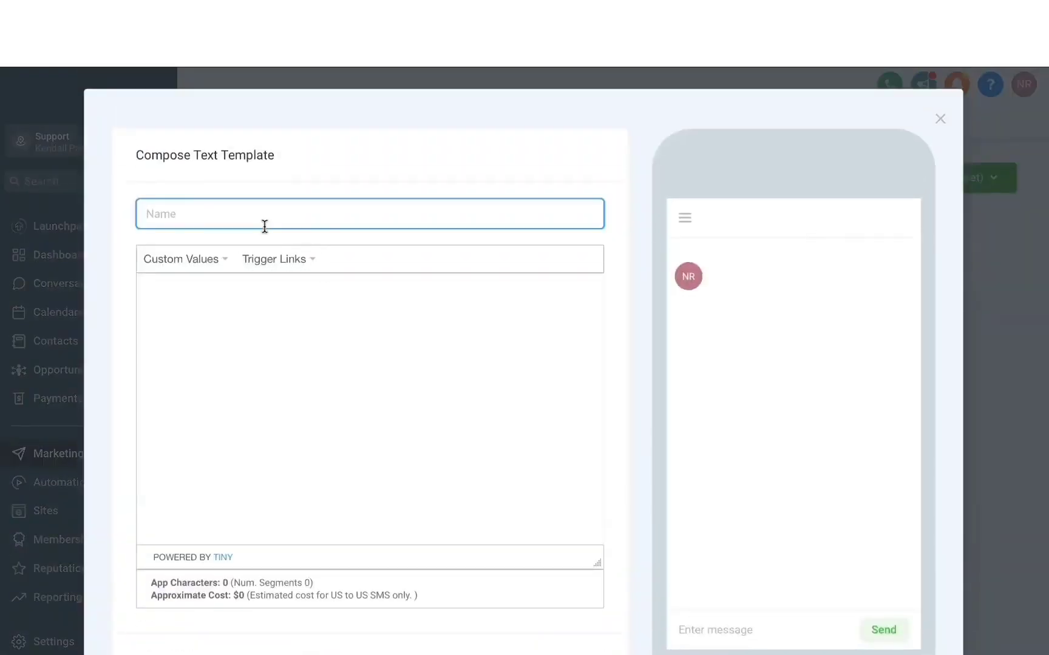
left_click(210, 300)
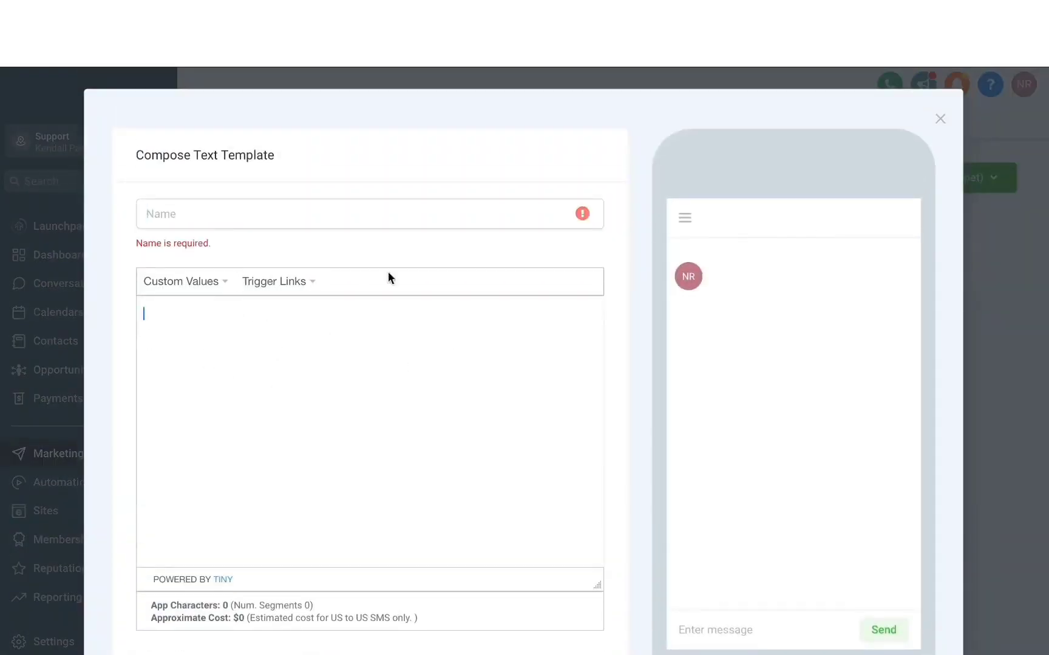
left_click(941, 123)
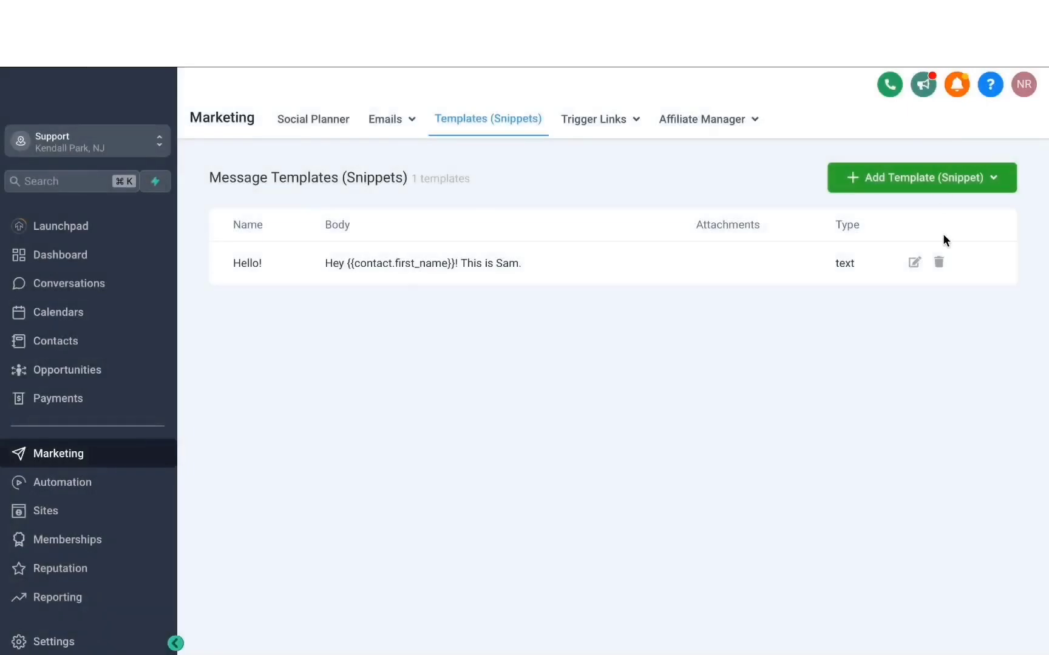
Step: Open the "Hello!" snippet for editing, examine its name, message and available custom values, and close it
left_click(914, 264)
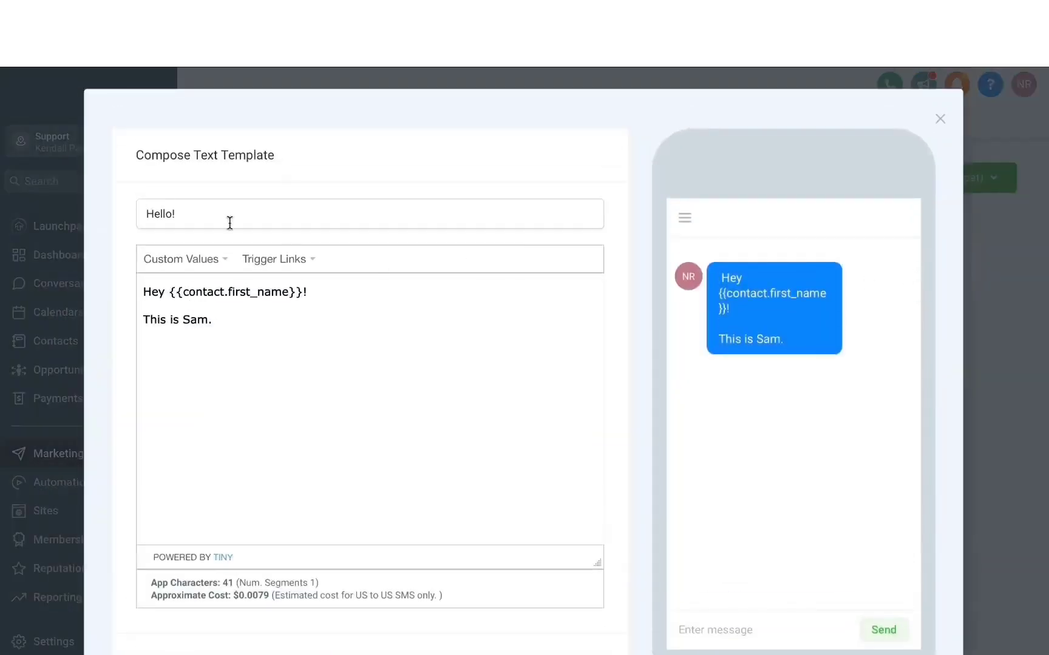
left_click_drag(227, 218, 117, 214)
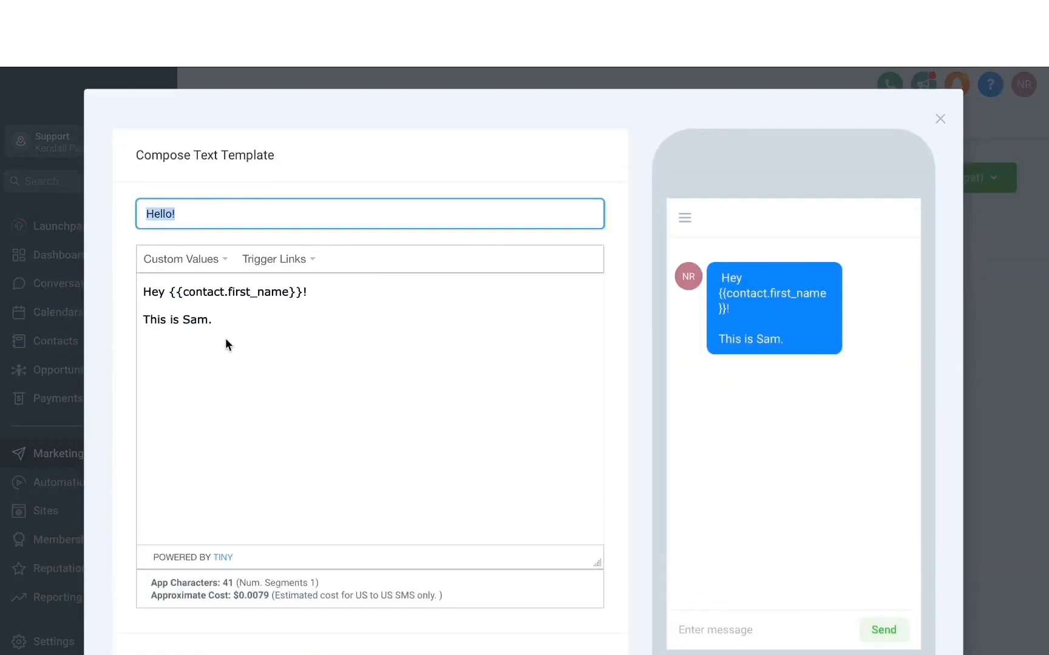
left_click_drag(225, 338, 136, 276)
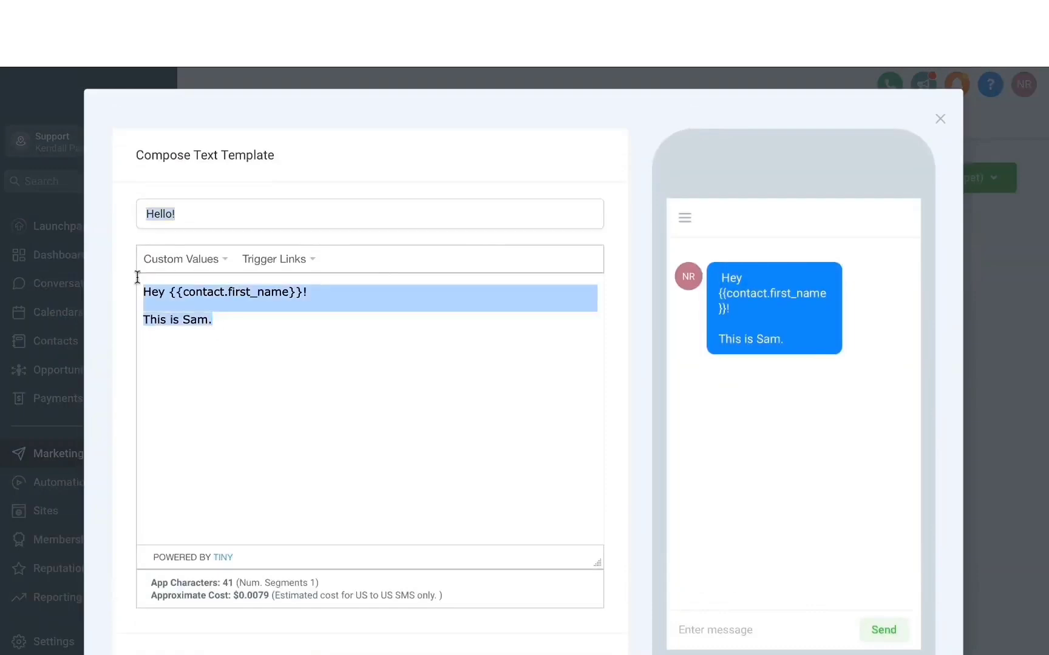
left_click(188, 261)
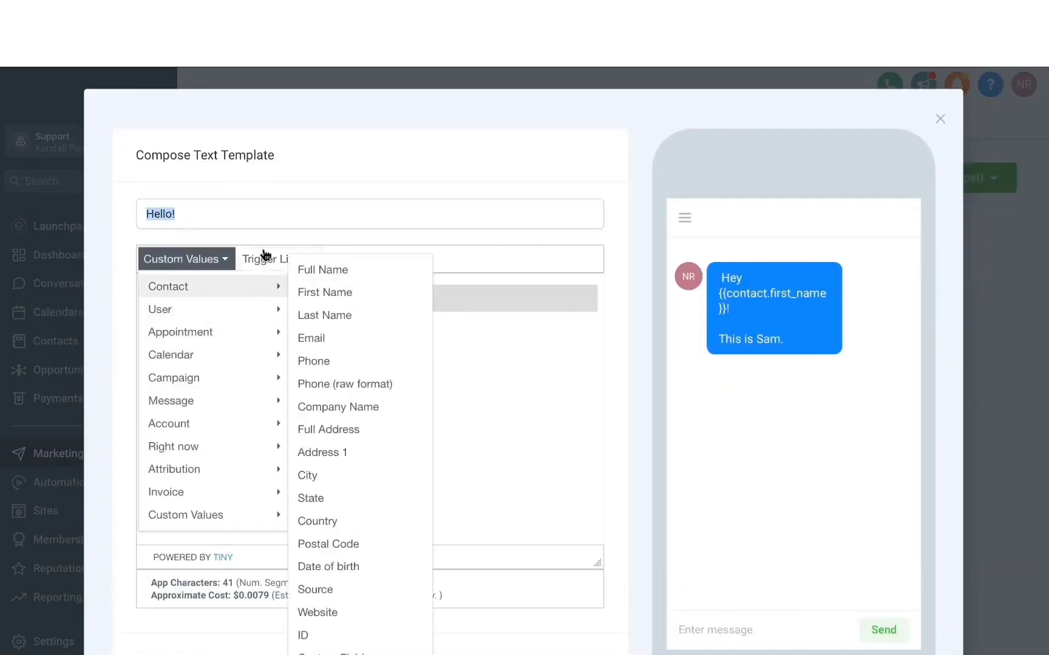
left_click(511, 339)
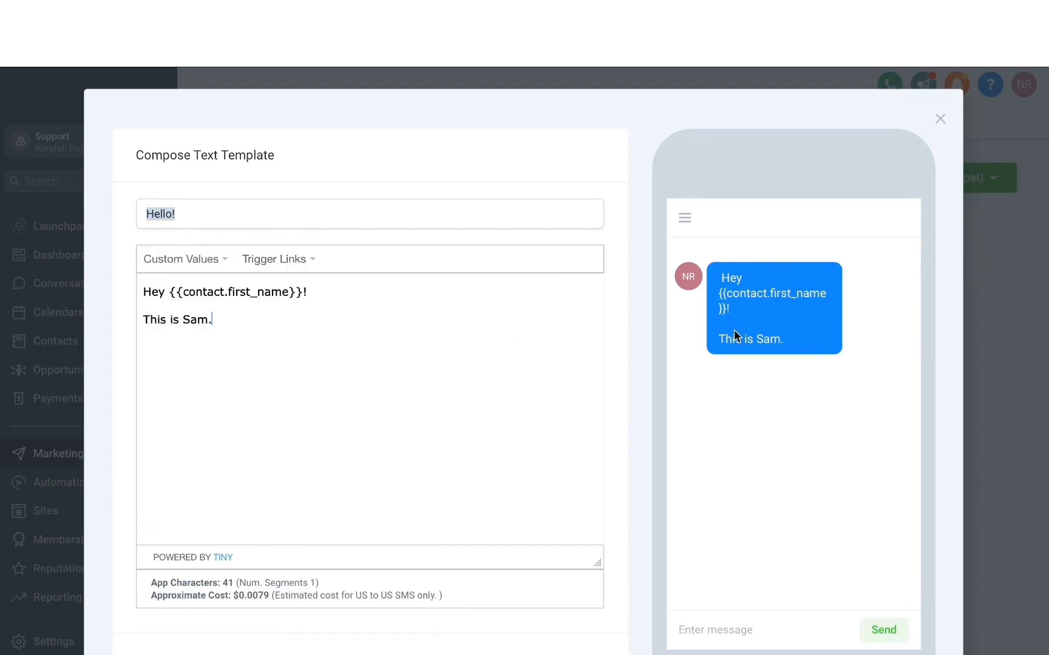
scroll(589, 314, "down", 2)
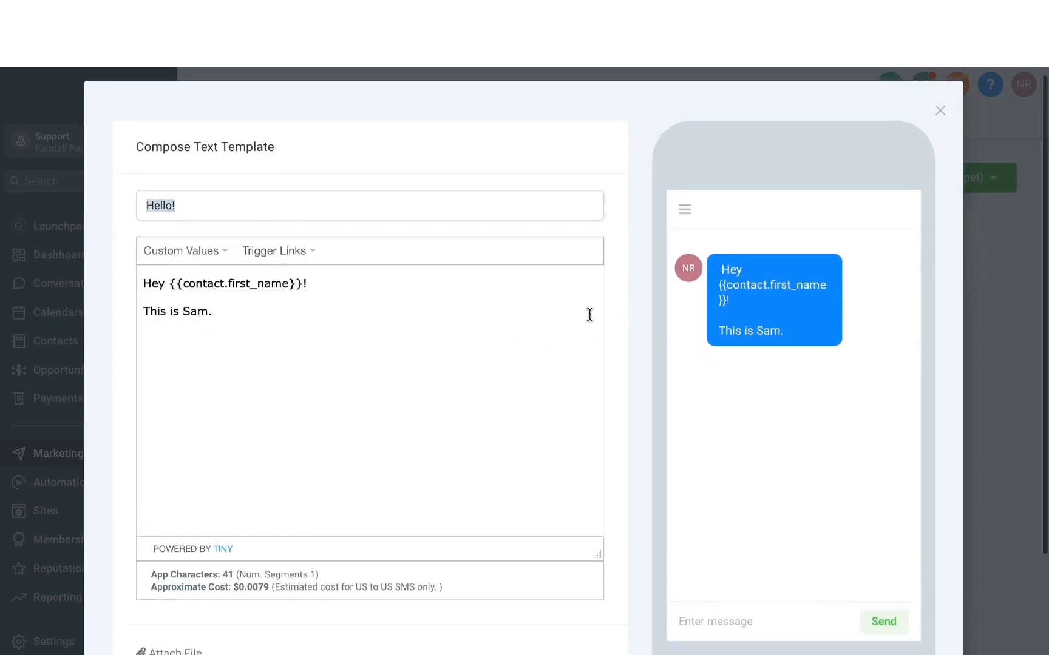
left_click(585, 587)
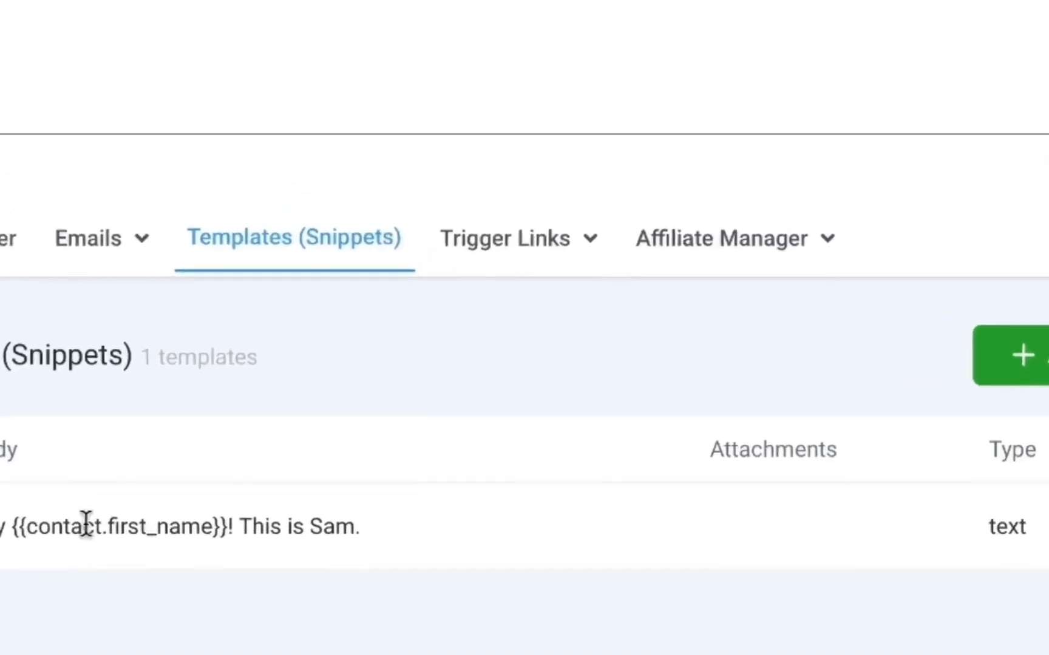
Step: Create a trigger link named "Marketing offer" with the link URL "being marketer.com" and save it
left_click(505, 239)
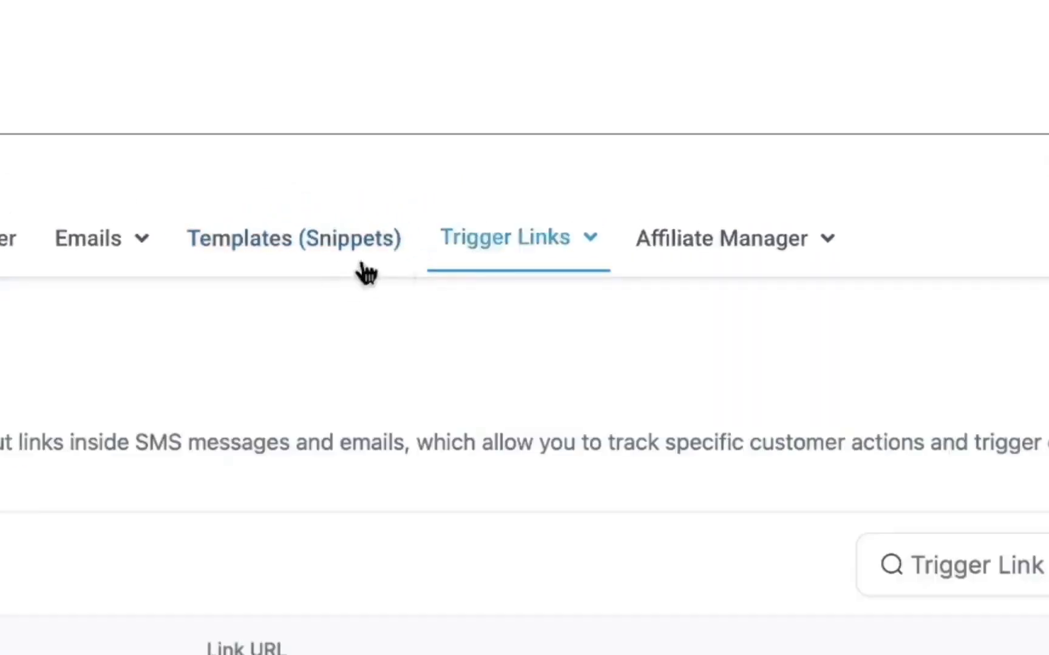
mouse_move(512, 258)
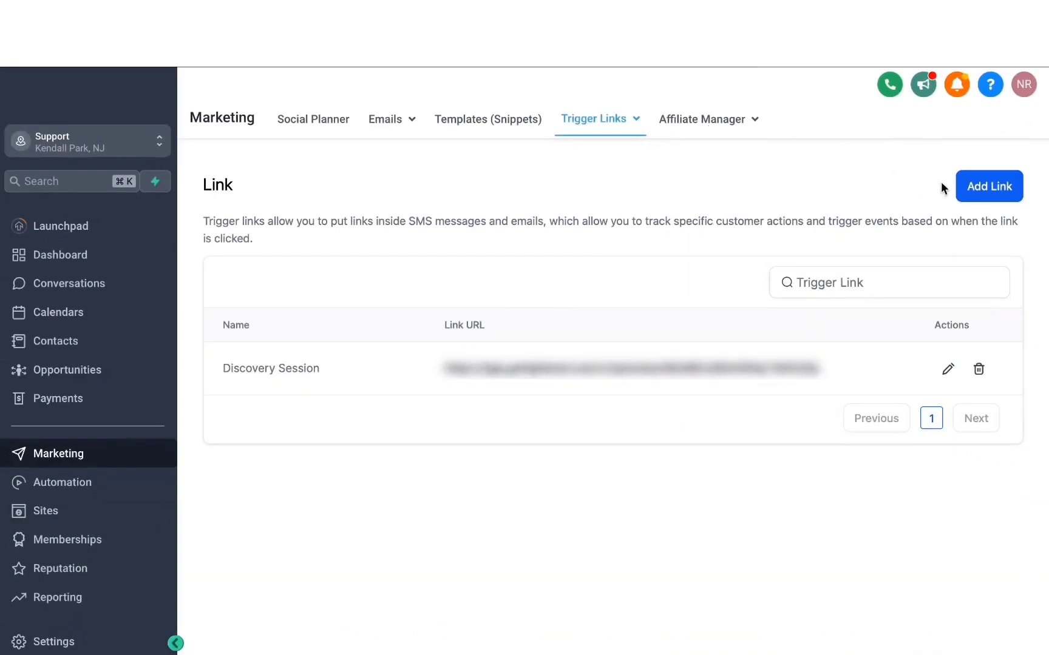
left_click(984, 190)
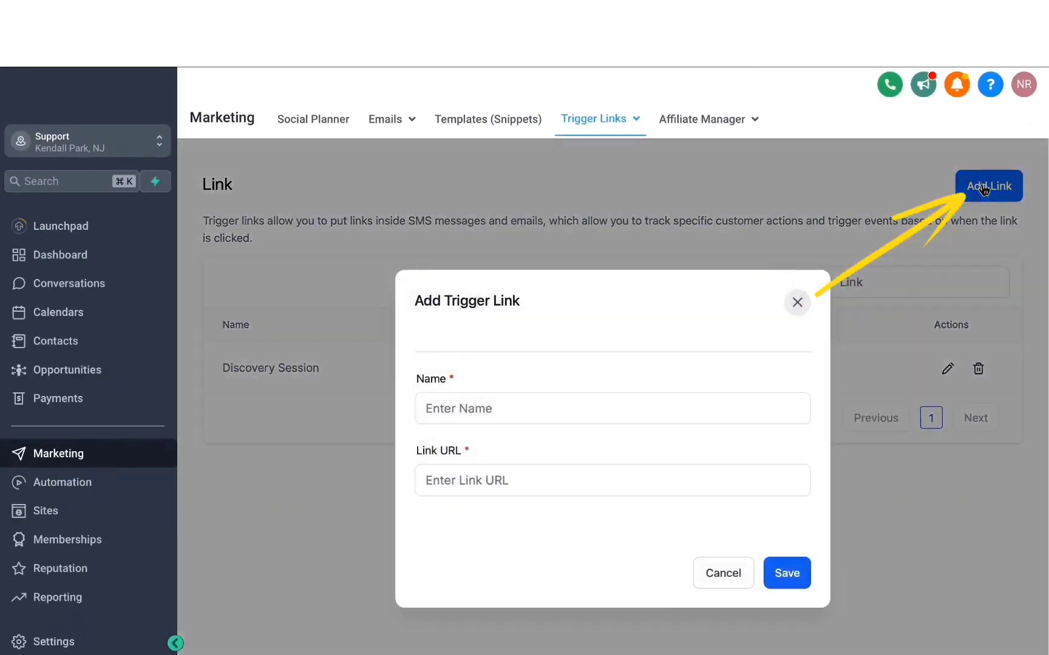
left_click(485, 412)
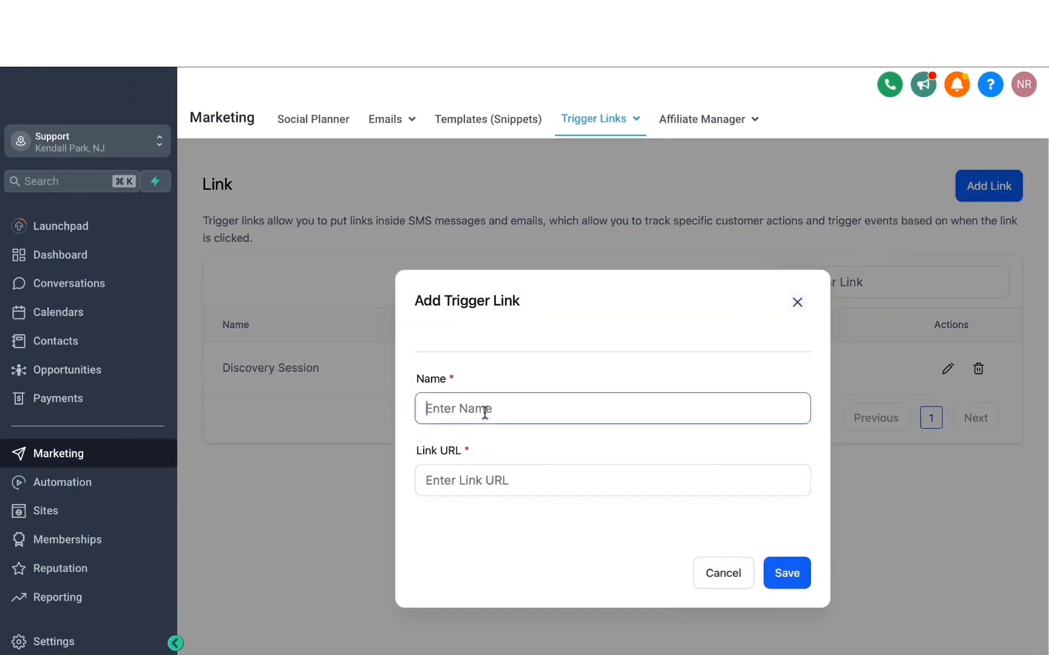
type("Marketing offer")
left_click(430, 481)
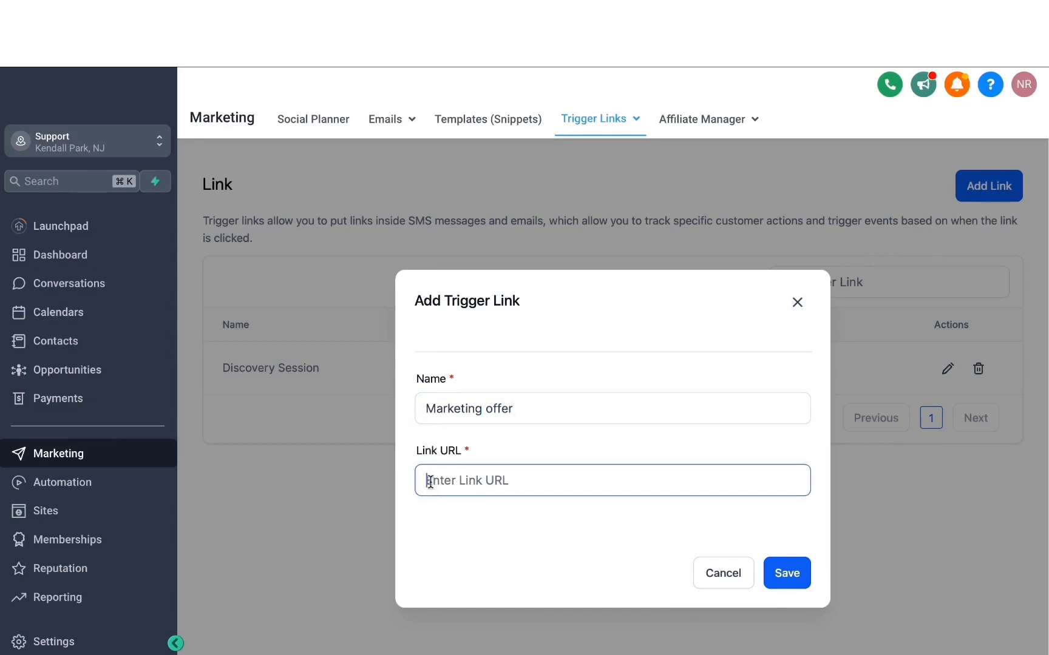
type("being marketer.com")
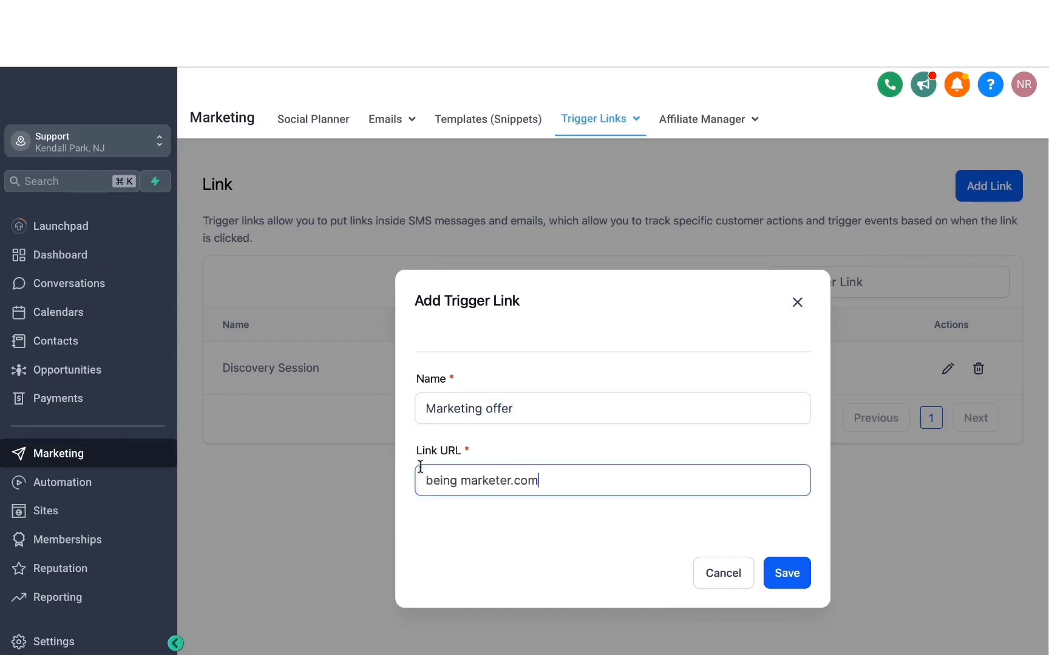
left_click(793, 582)
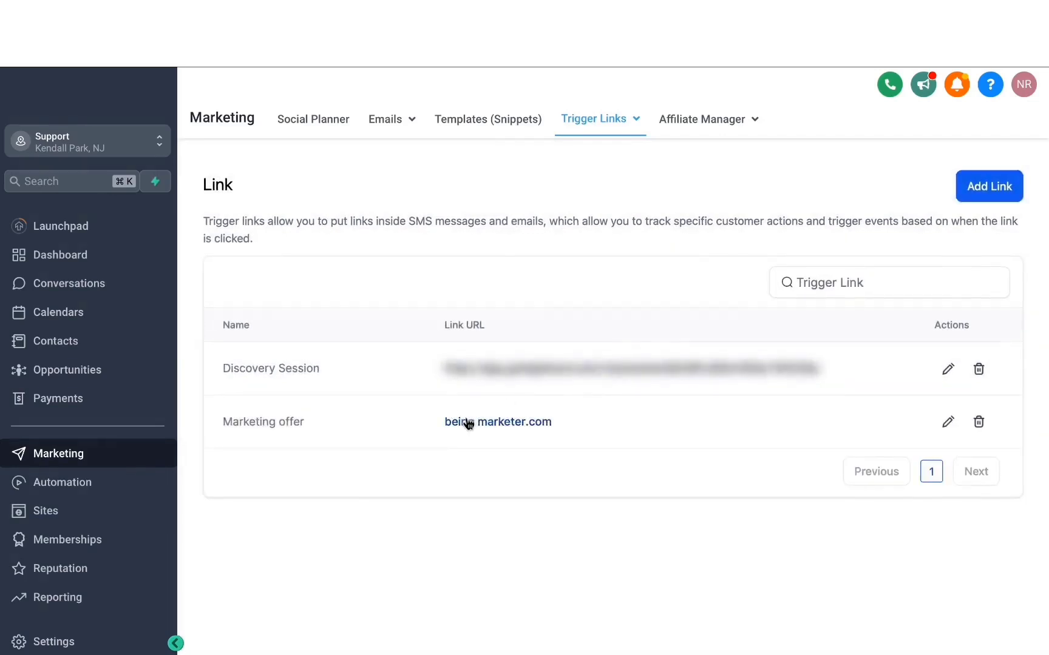
Step: Start a new text template (snippet), insert the "Marketing offer" trigger link into its message, and select the inserted link text
left_click(472, 120)
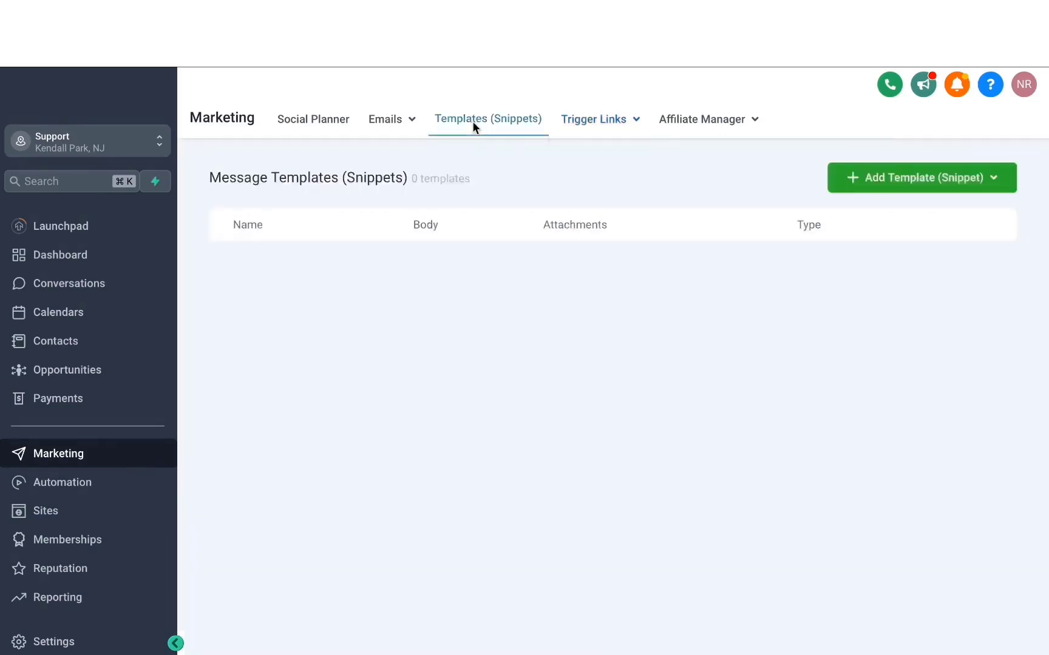
left_click(871, 181)
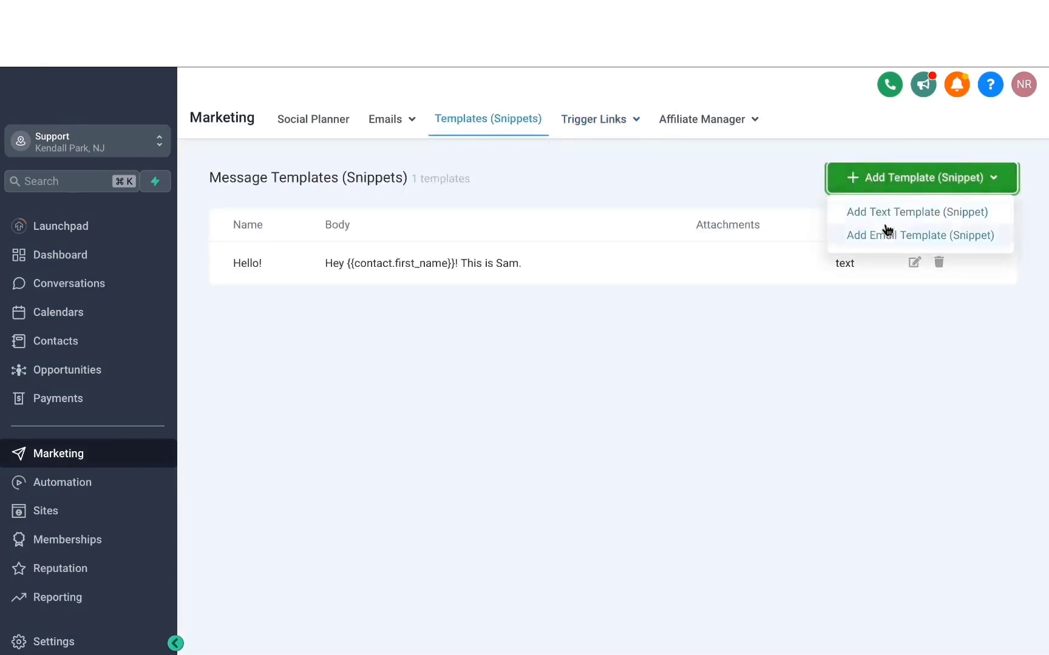
left_click(883, 214)
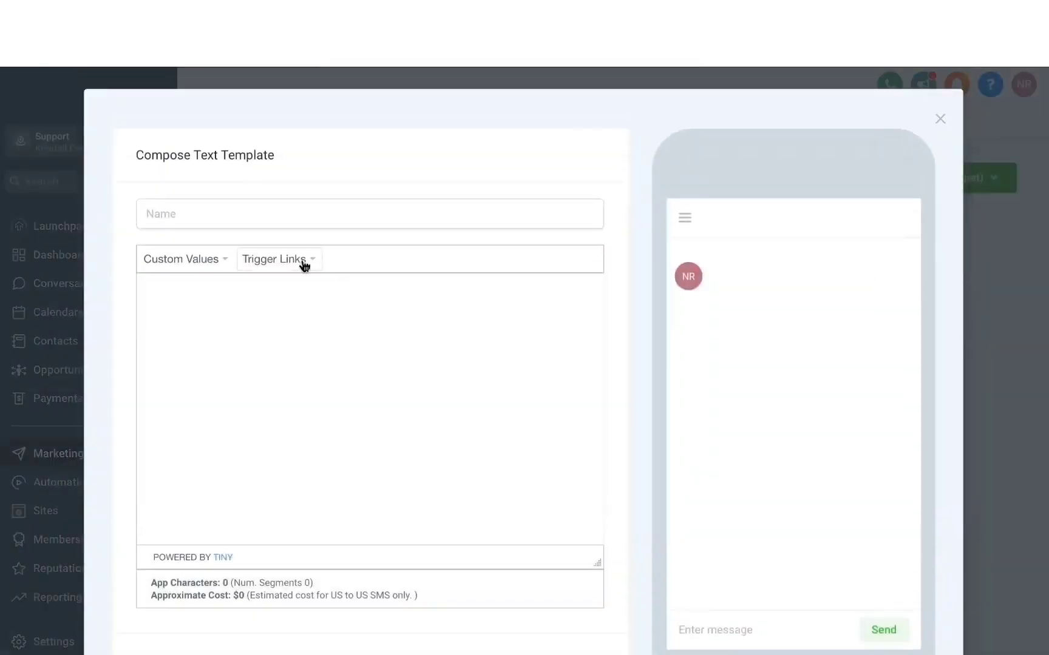
left_click(295, 265)
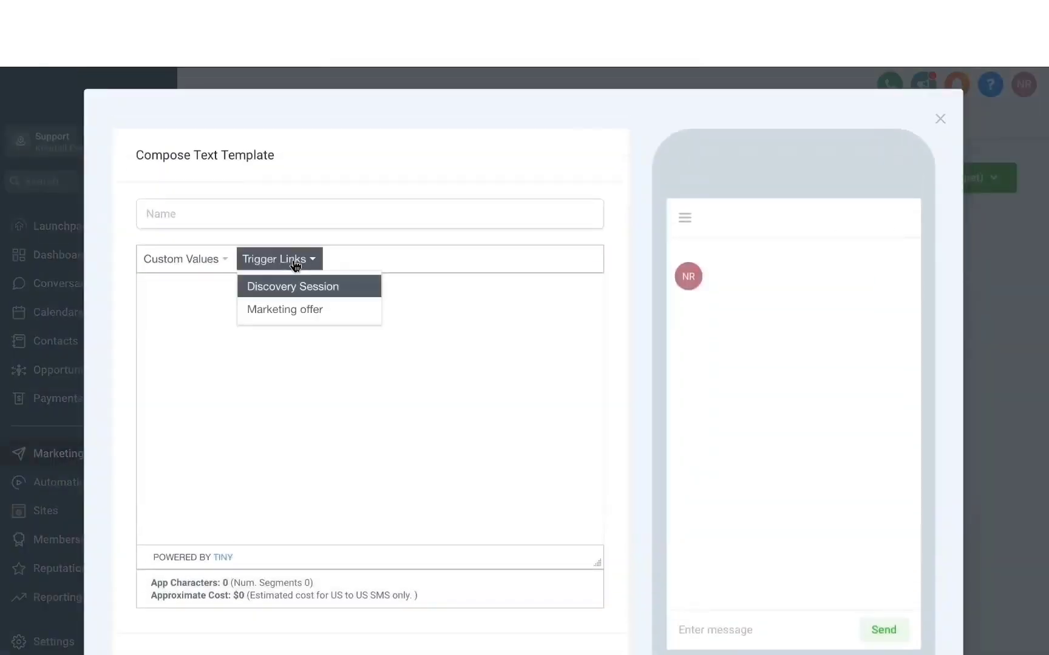
left_click(293, 311)
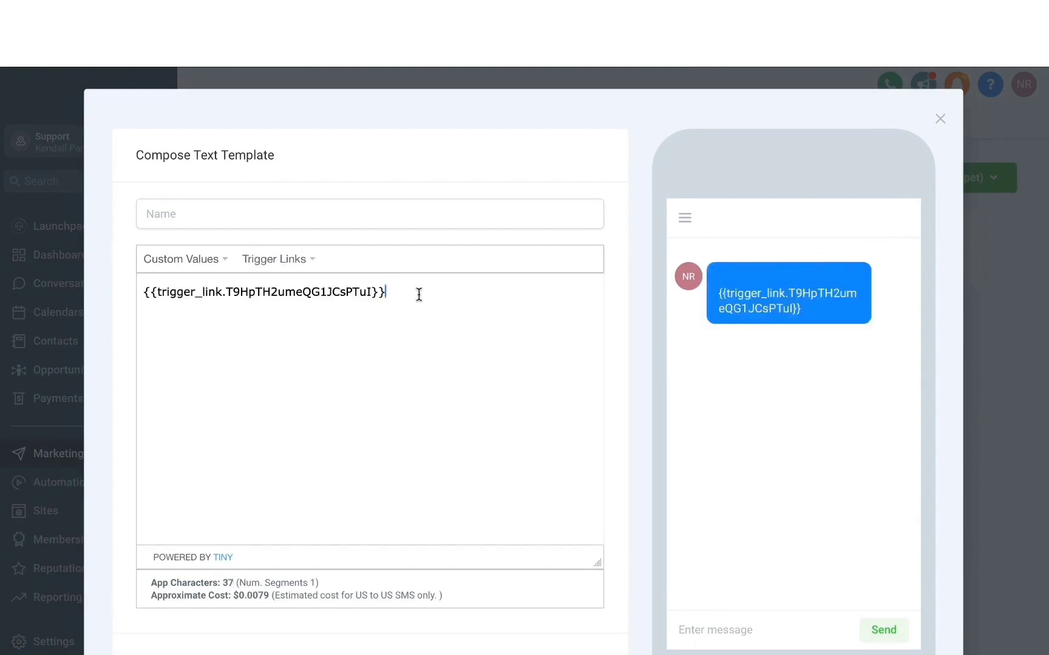
left_click_drag(417, 292, 167, 292)
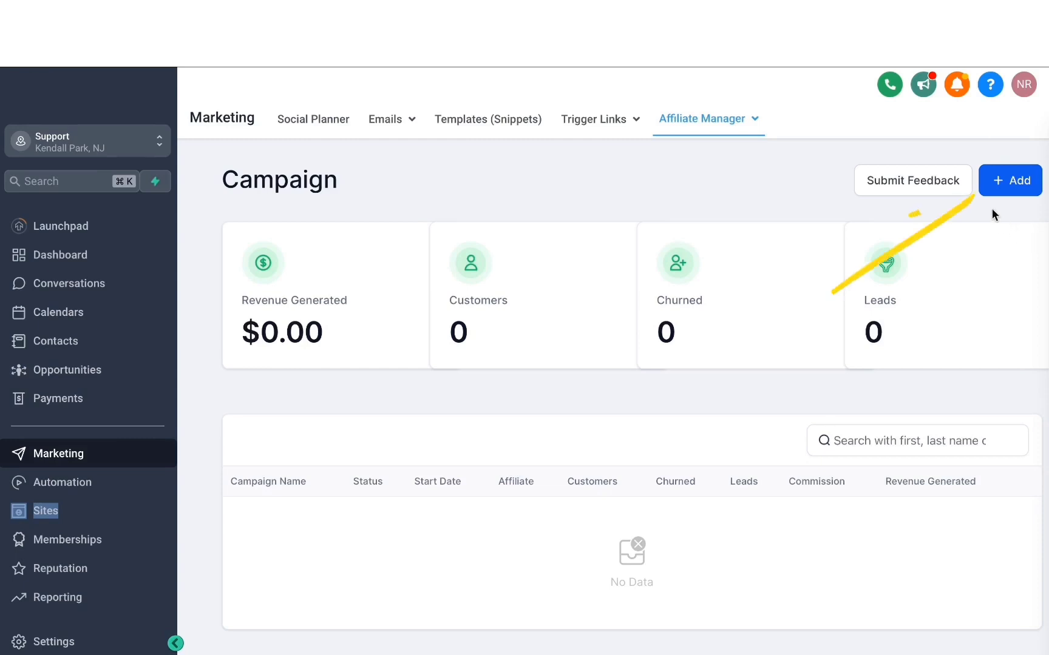
Step: Start a new affiliate campaign and name it "MARKETING EBOOK AFFILIATE CAMPAIGN"
left_click(1010, 182)
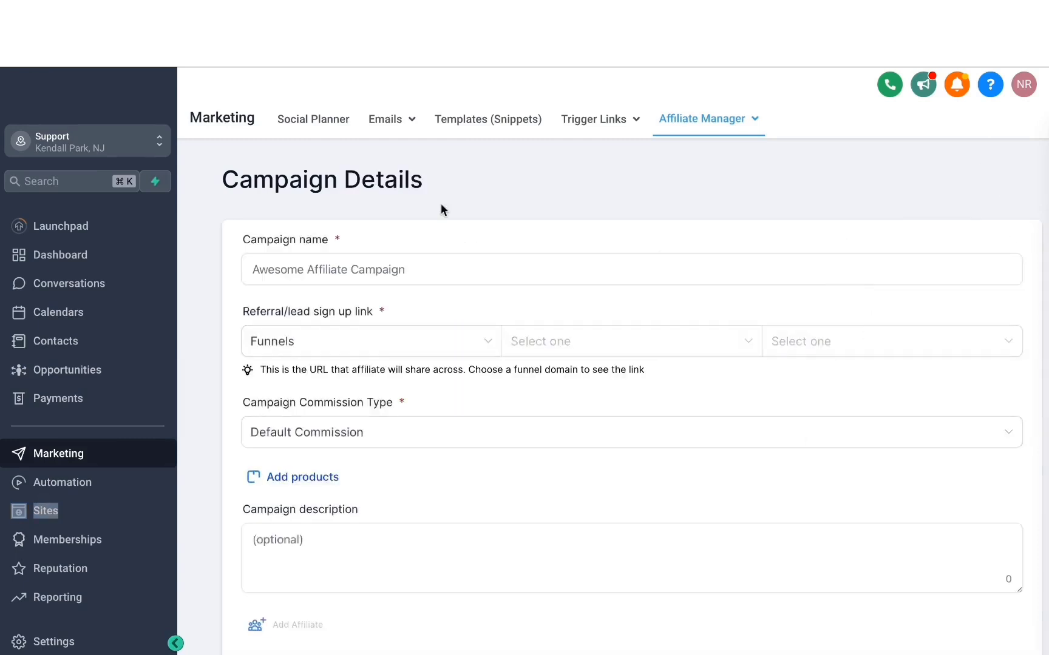
left_click(320, 273)
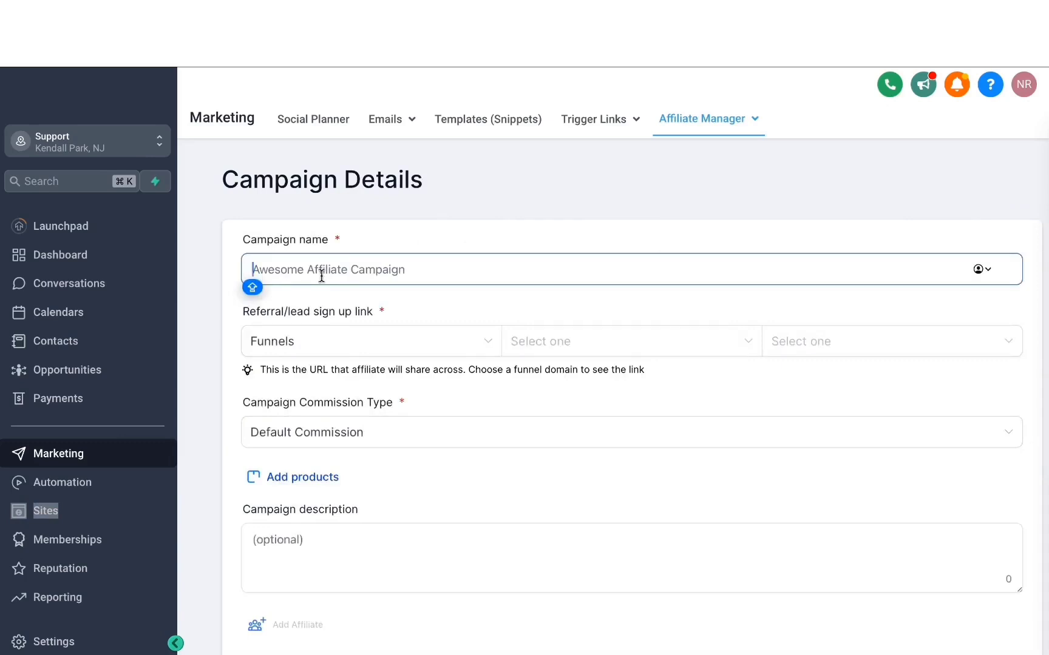
type("MARKETING EBOOK ")
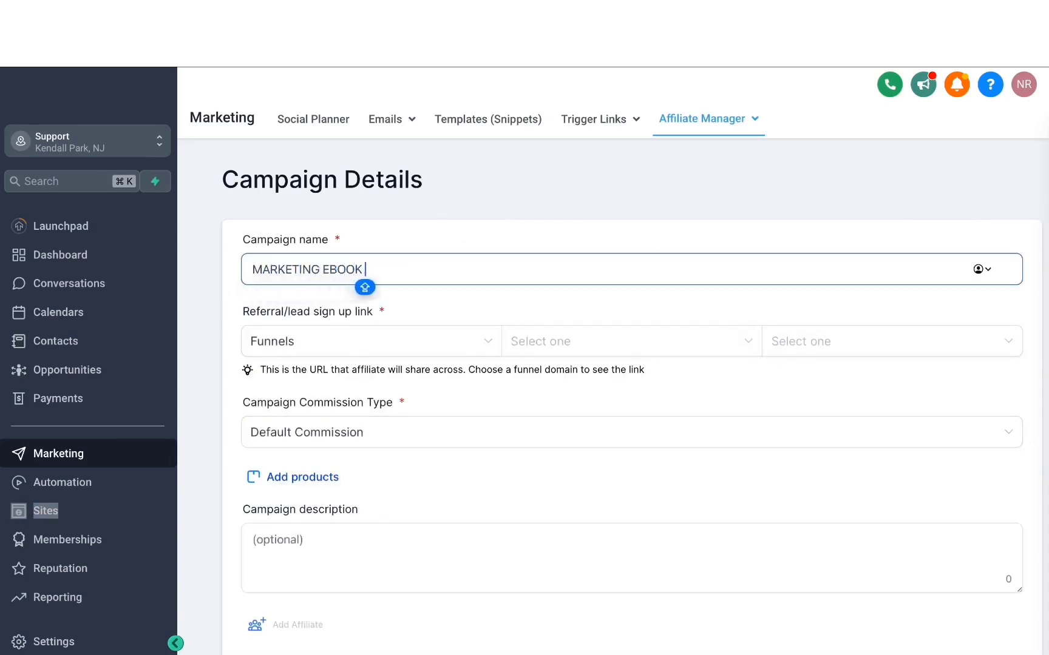
type("AFFILIATE CAMPAIGN")
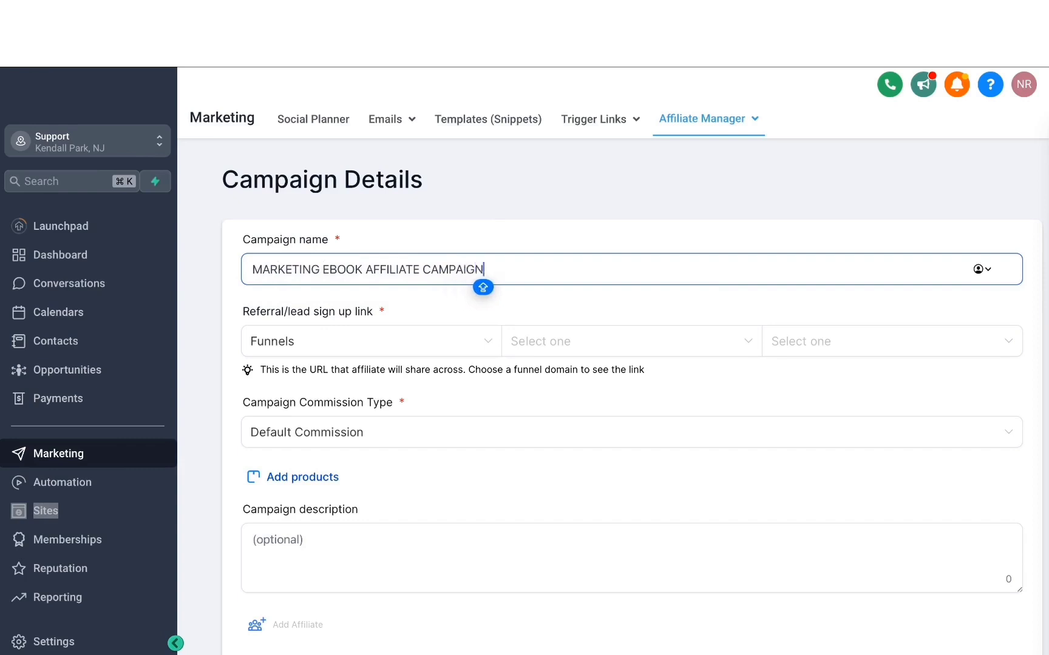
Step: Set the referral sign-up link to the OPT-IN page of the "MARKETING EBOOK $100" funnel
left_click(306, 347)
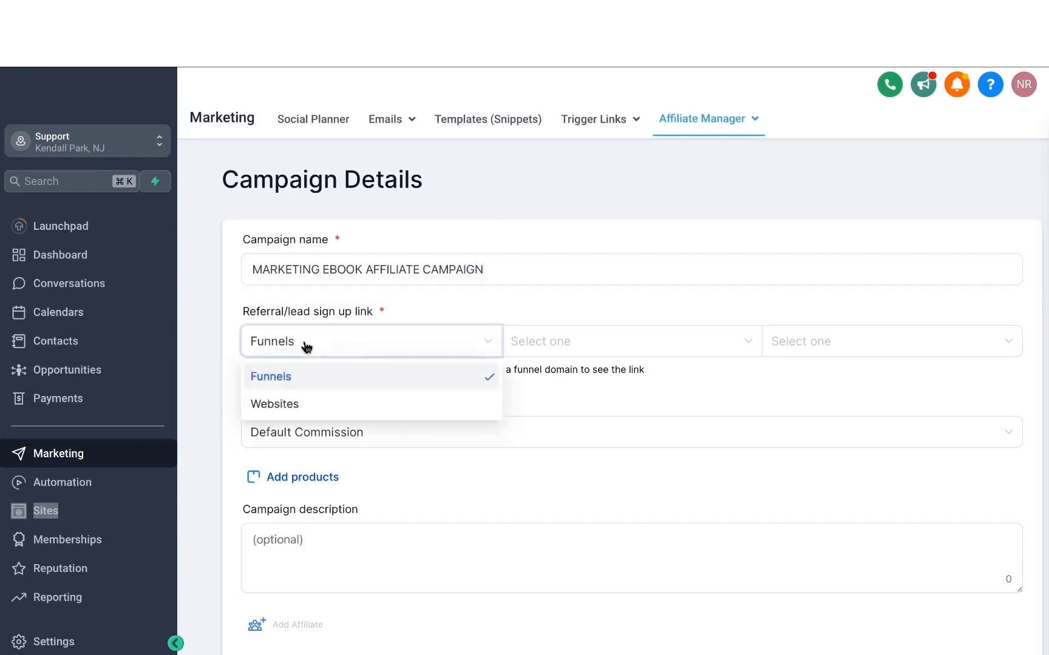
left_click(411, 309)
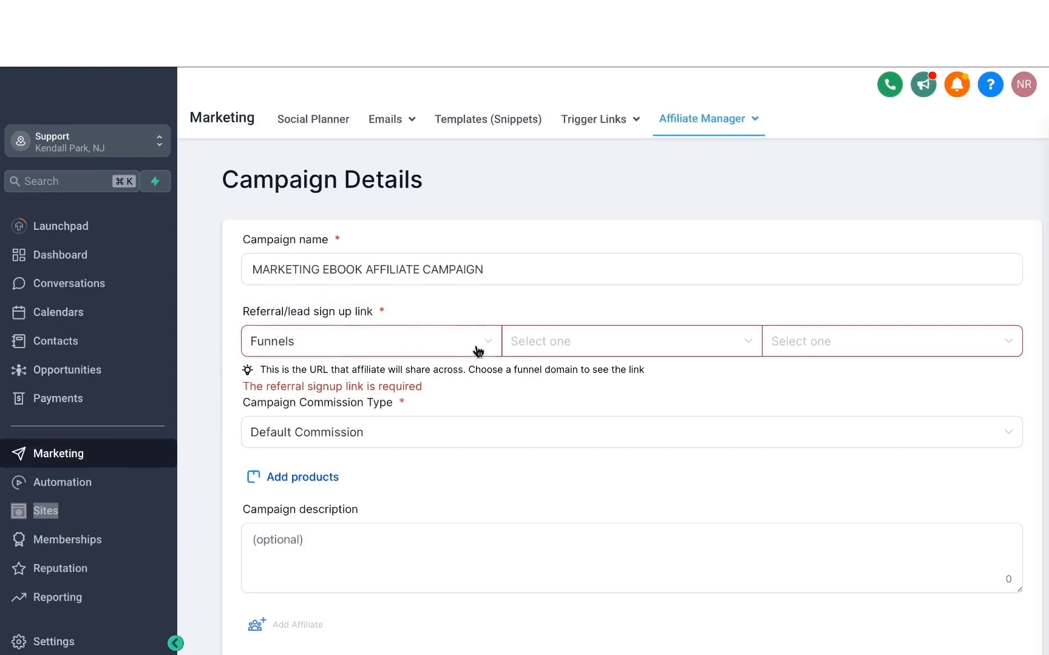
left_click(520, 348)
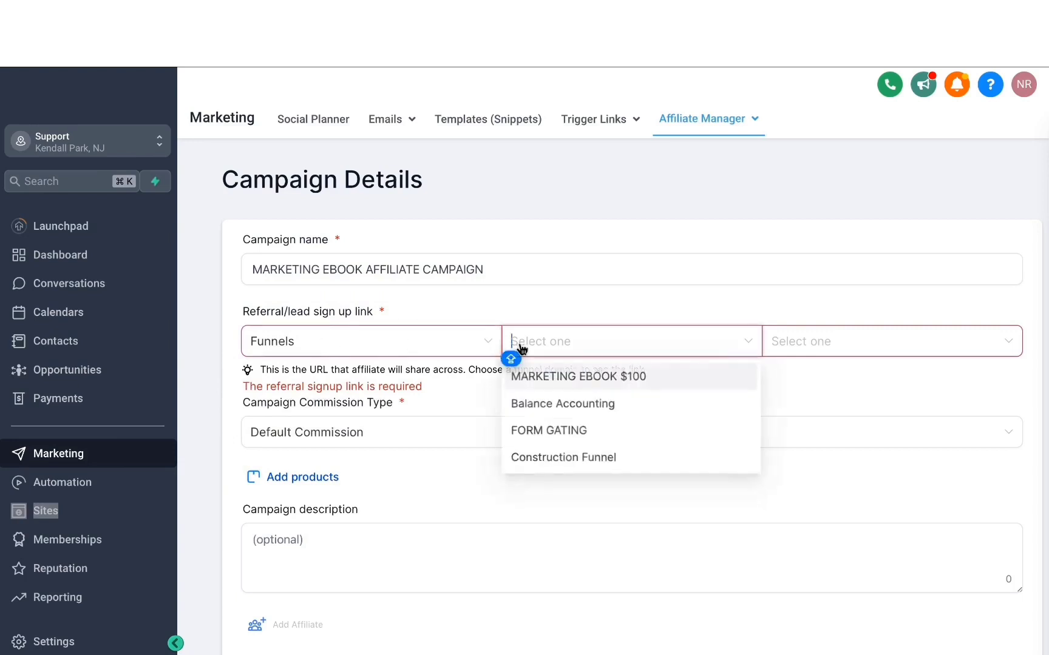
left_click(556, 381)
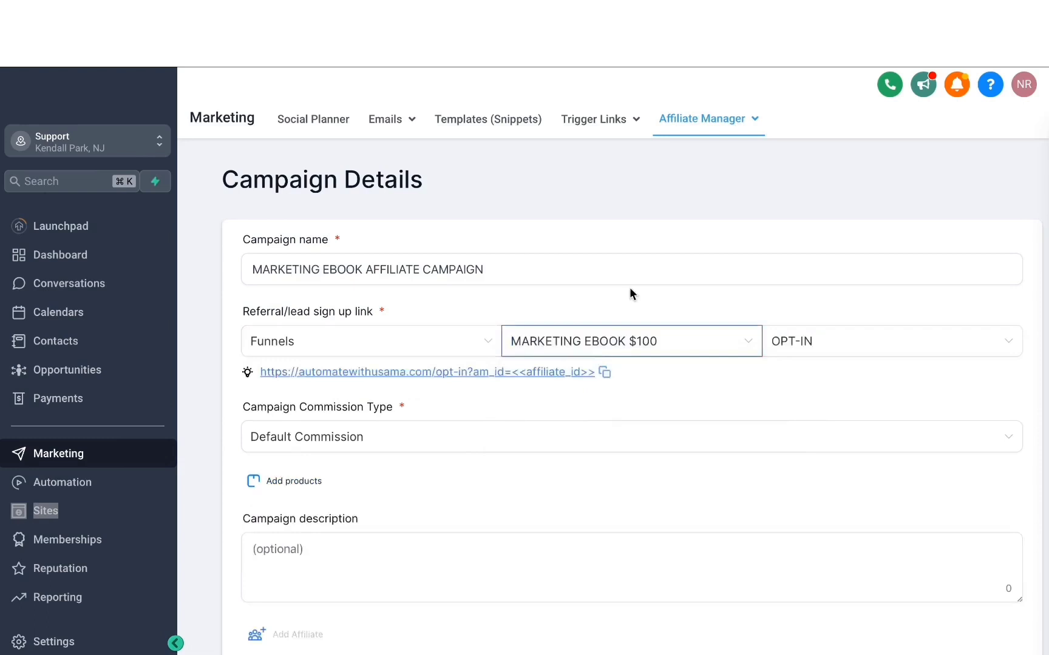
left_click(824, 341)
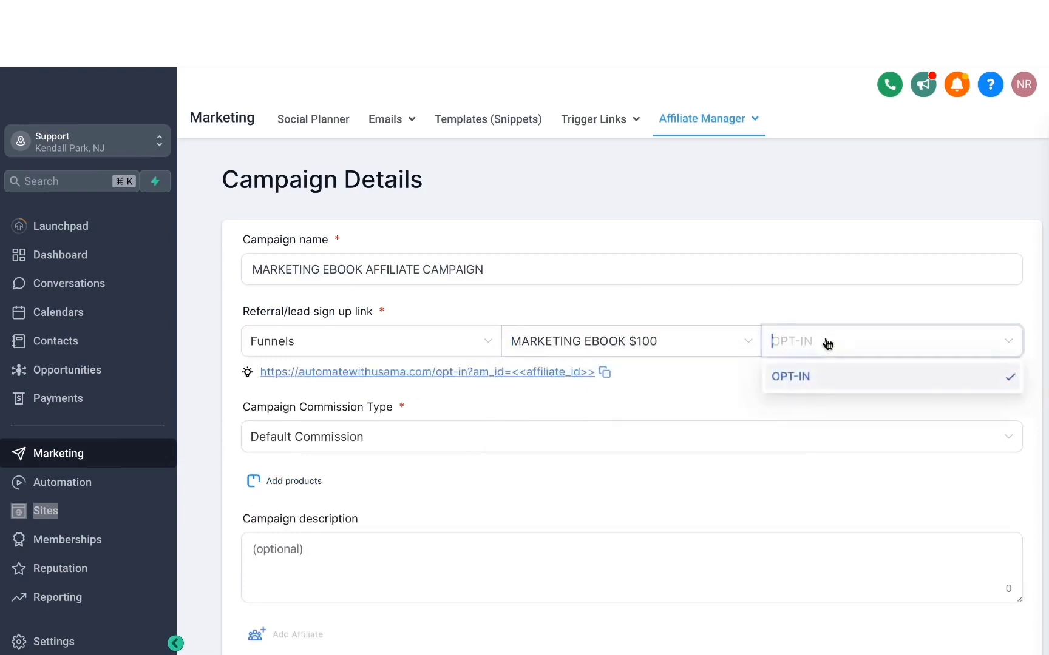
left_click(813, 383)
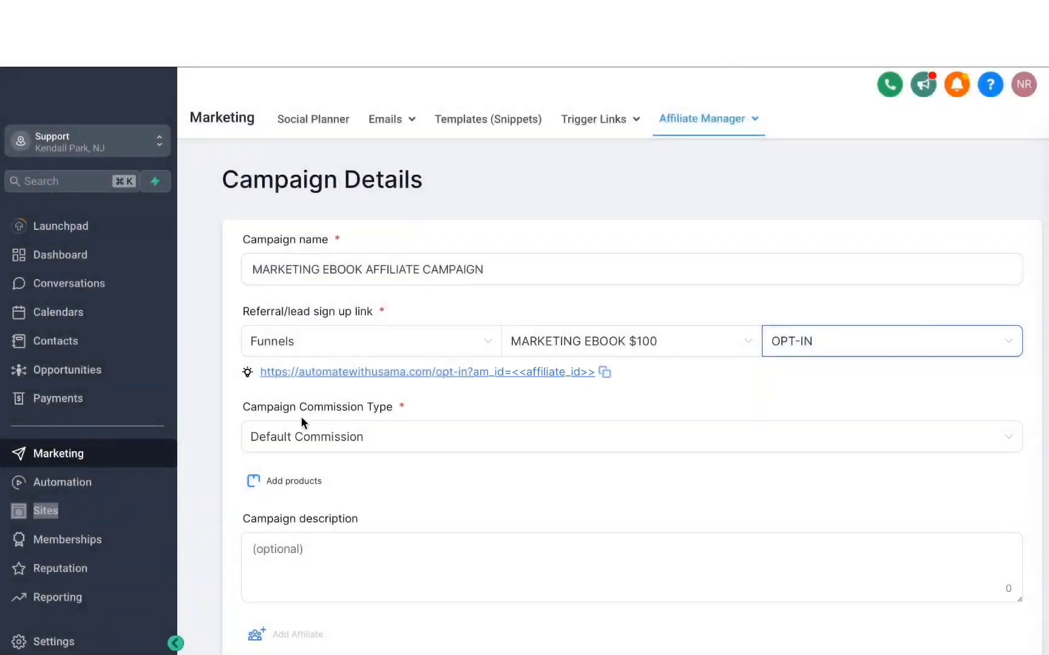
Step: Set the campaign commission type to Product Based Commission and add the Marketing Ebook product
left_click(333, 428)
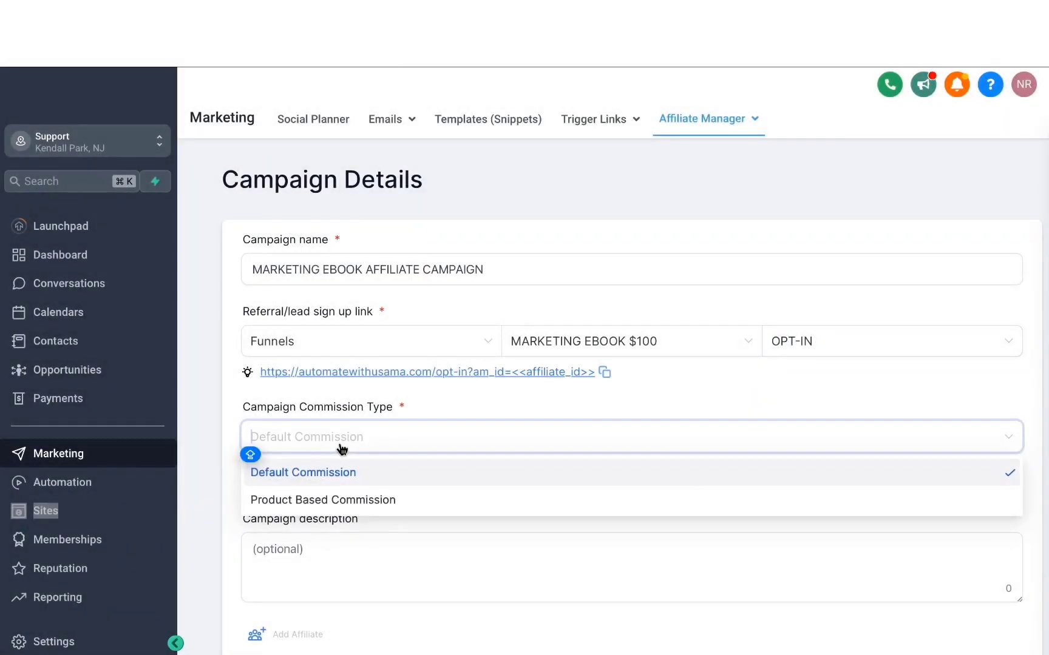
left_click(348, 499)
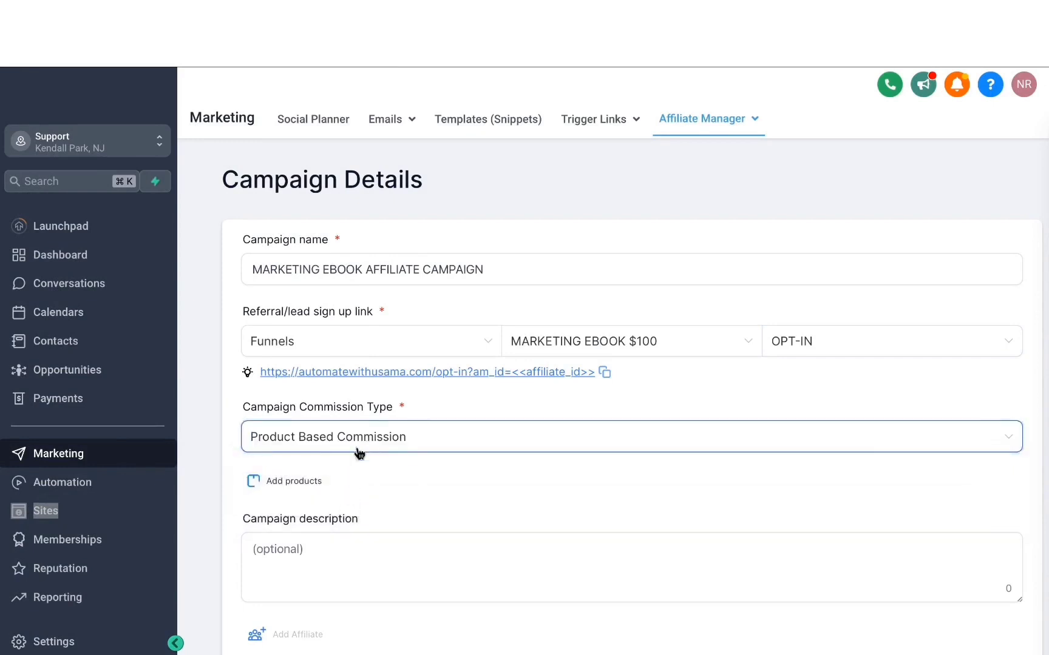
left_click(307, 484)
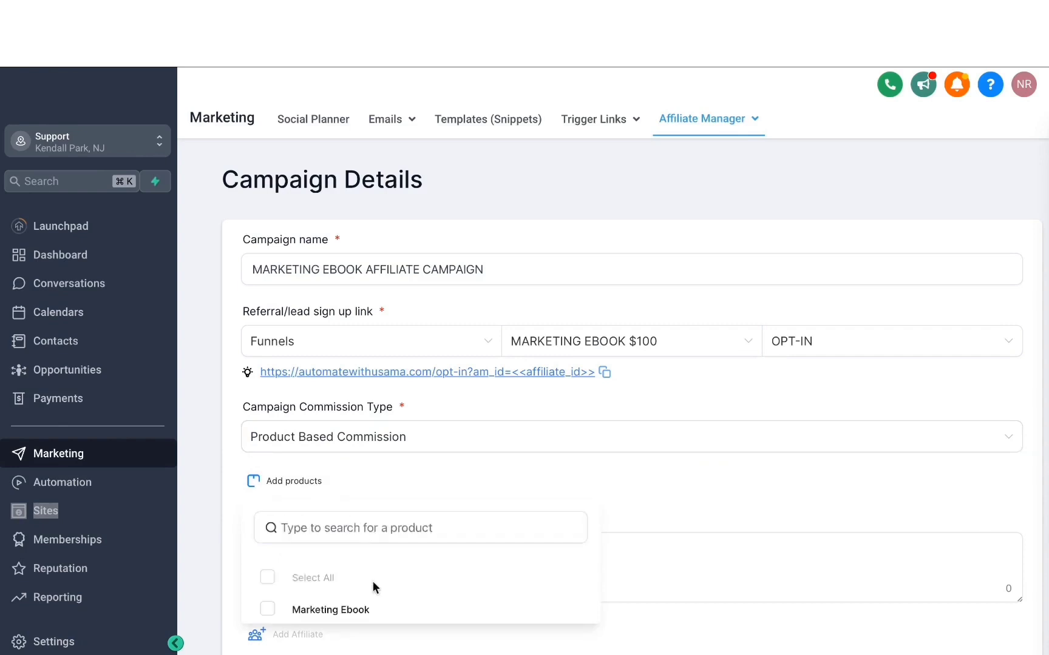
left_click(268, 610)
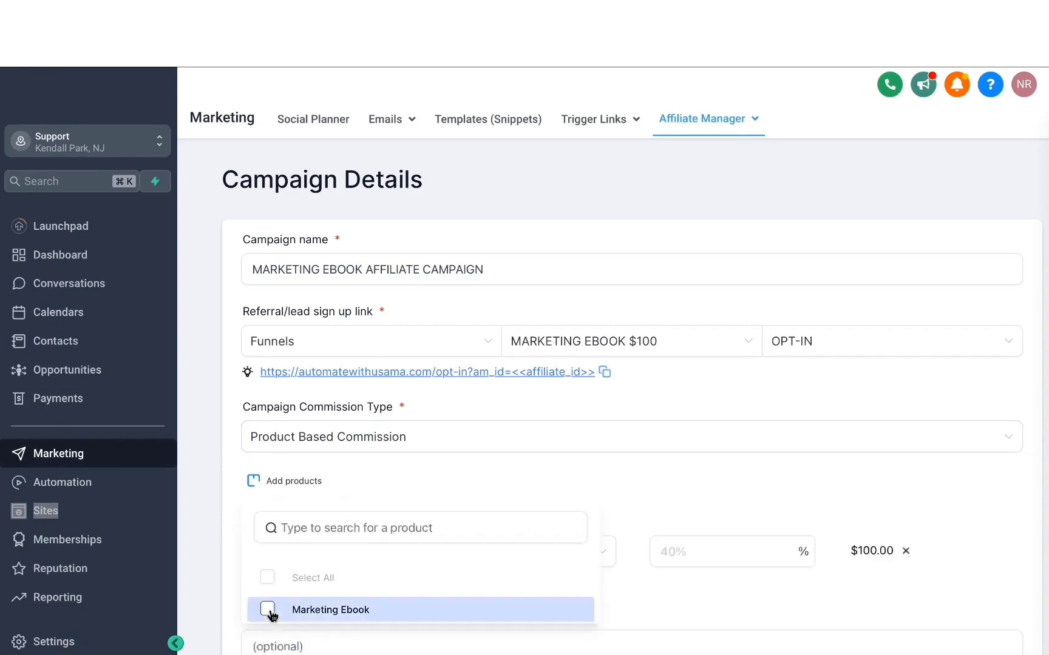
left_click(479, 498)
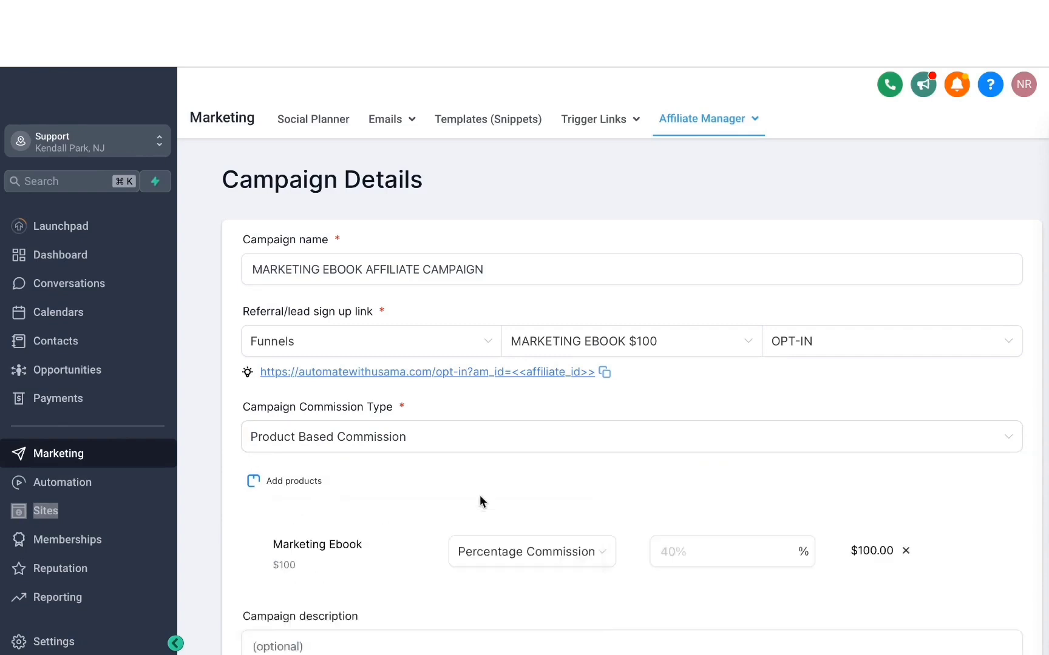
Step: Keep Percentage Commission for the Marketing Ebook product and set its commission to 20%
scroll(480, 497, "down", 2)
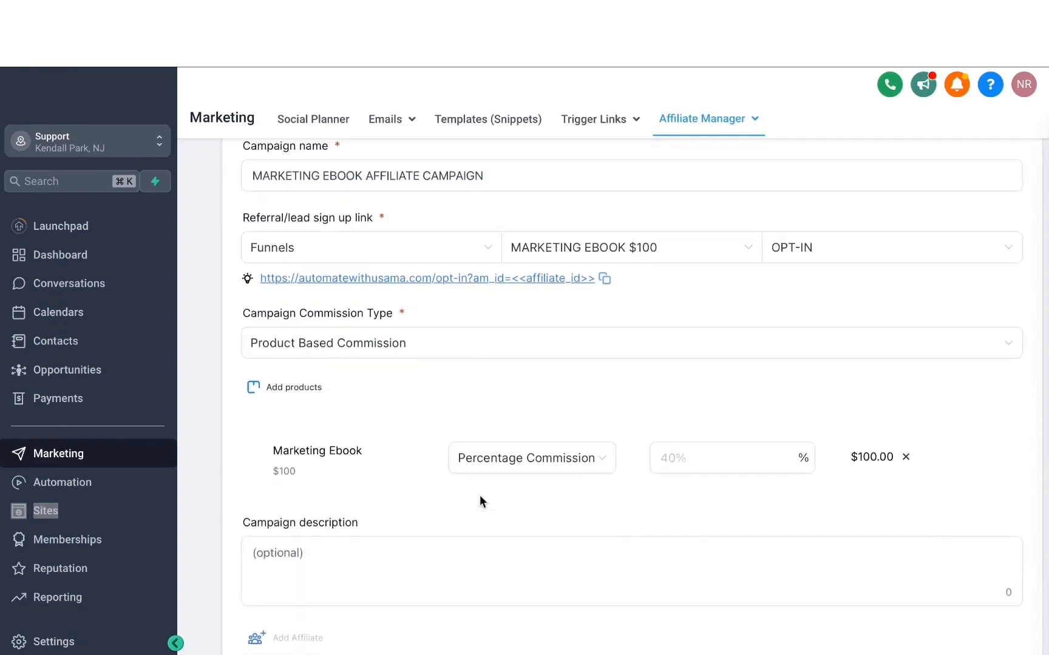
left_click(526, 473)
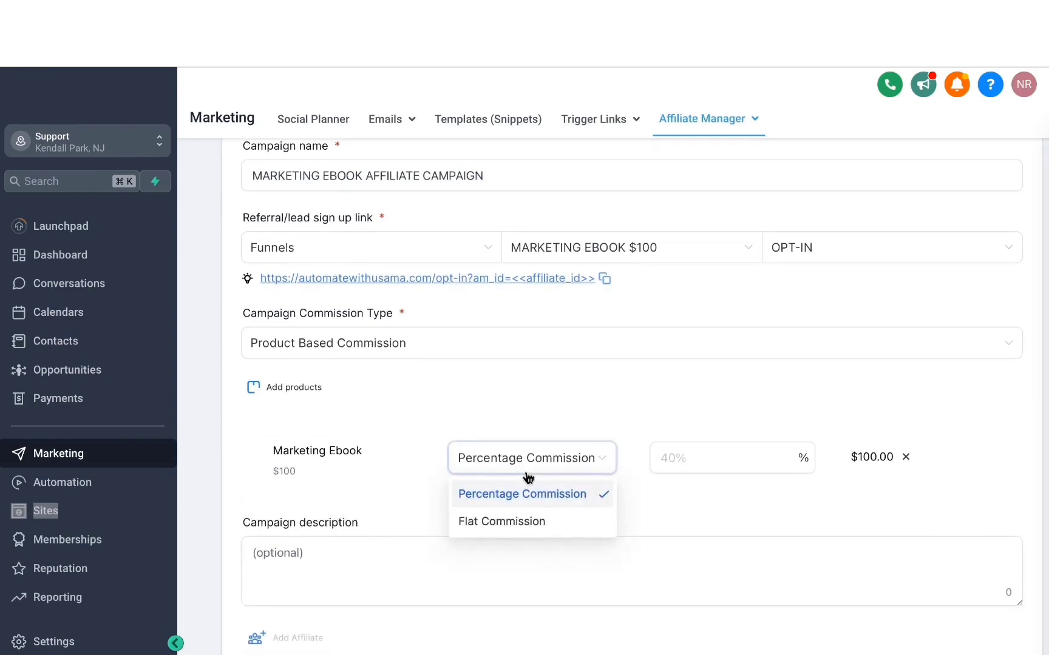
left_click(659, 466)
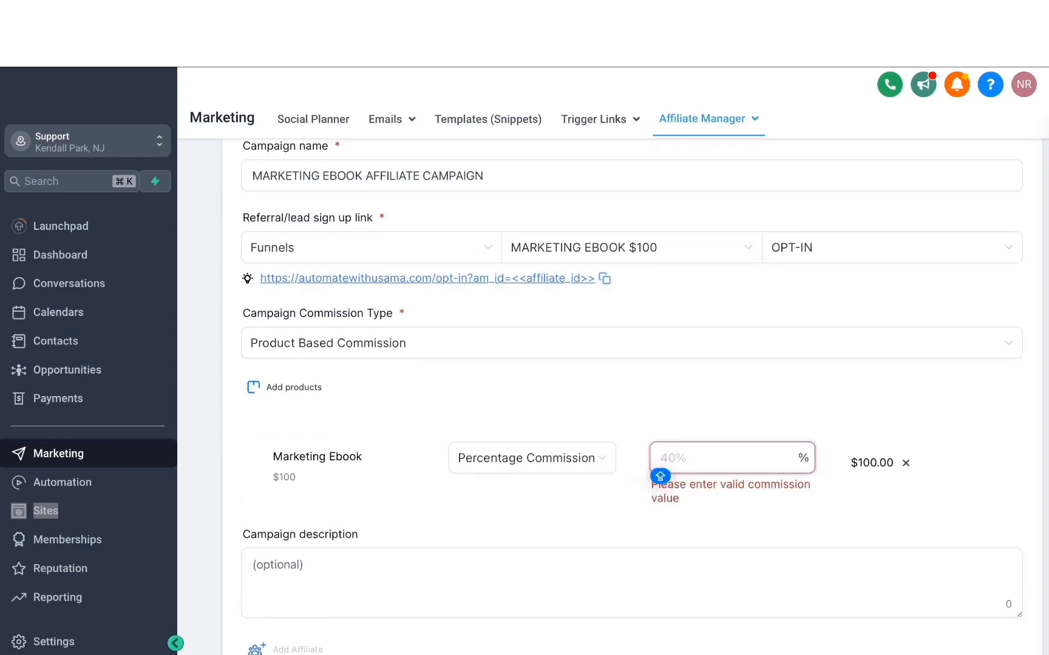
type("20")
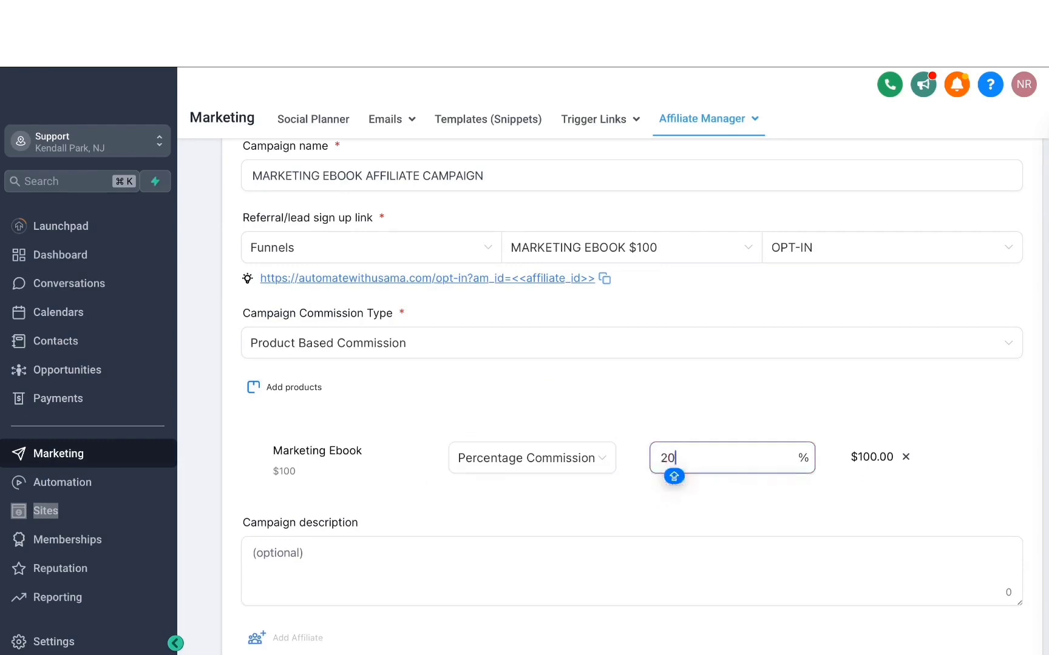
left_click(707, 363)
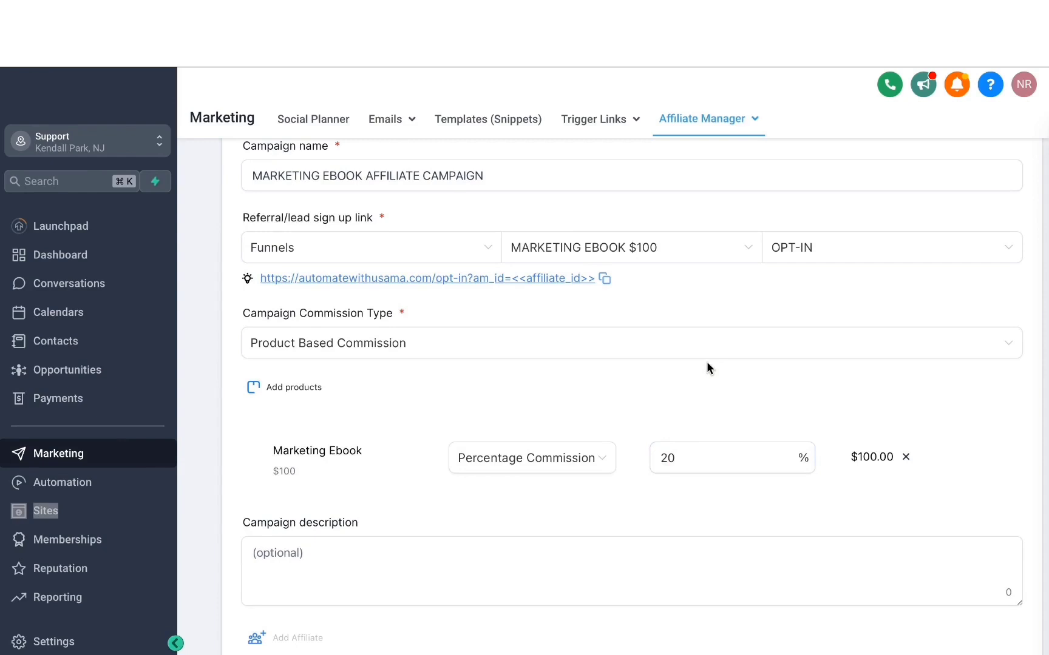
Step: Examine the optional campaign description, the option for adding affiliates, and the pay-out settings of the campaign
scroll(303, 491, "down", 2)
left_click(274, 441)
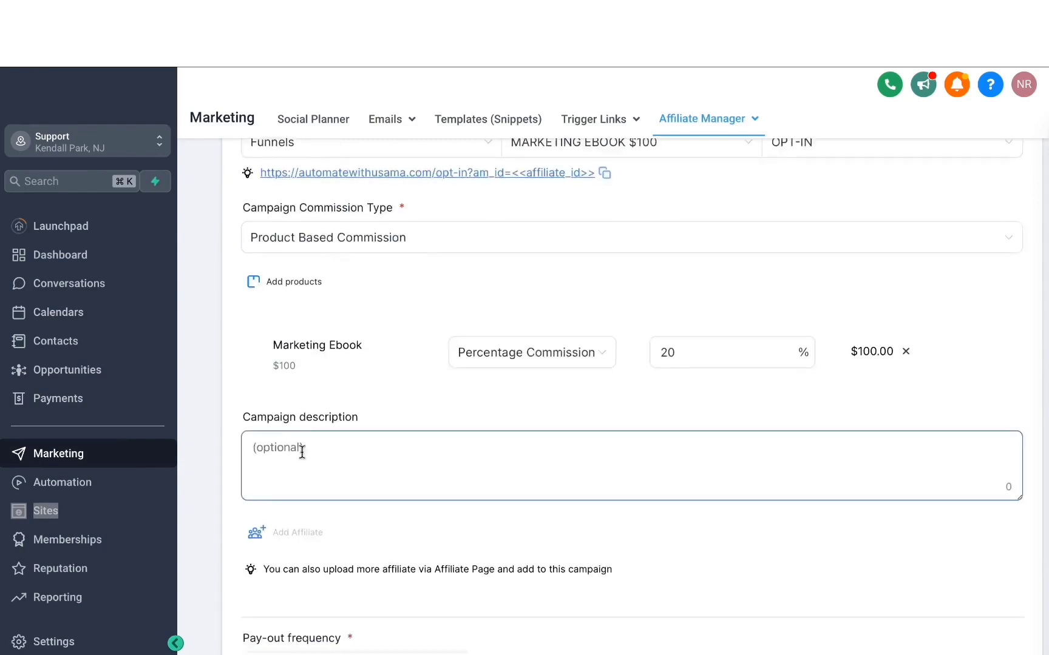
scroll(303, 449, "down", 2)
scroll(327, 444, "down", 2)
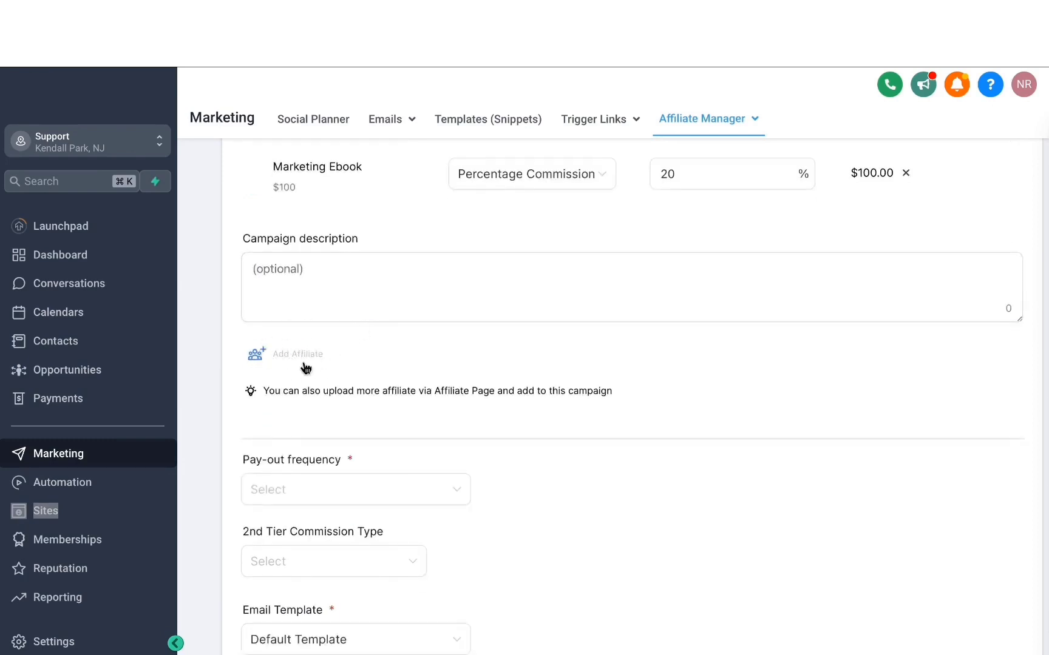
Step: Set the campaign's pay-out frequency to Pay - 30 and check the available 2nd tier commission types
scroll(303, 363, "down", 2)
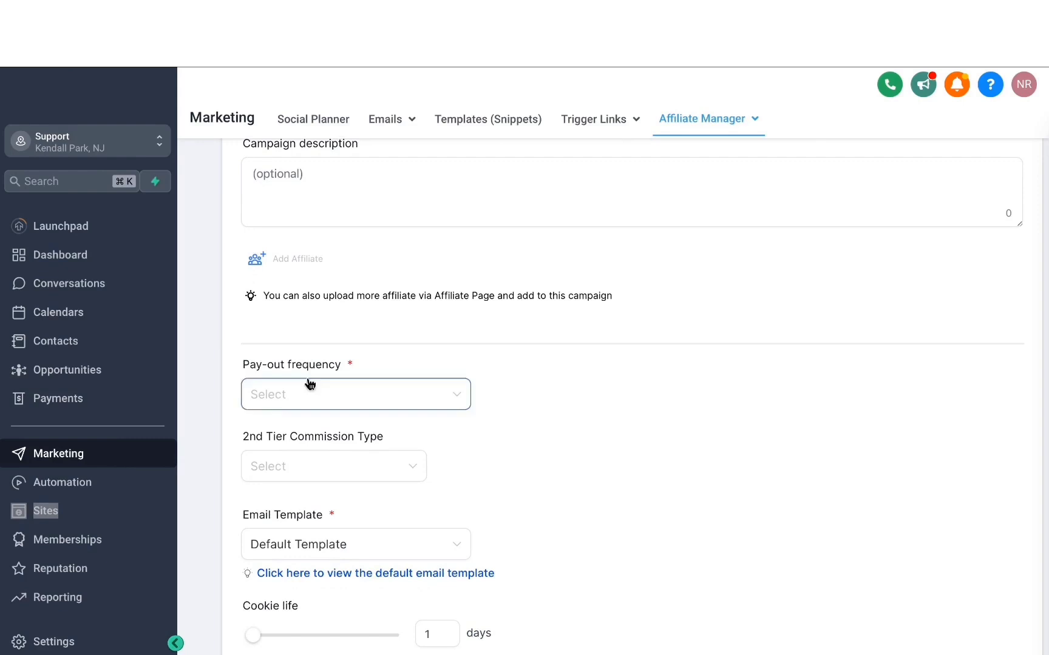
left_click(310, 389)
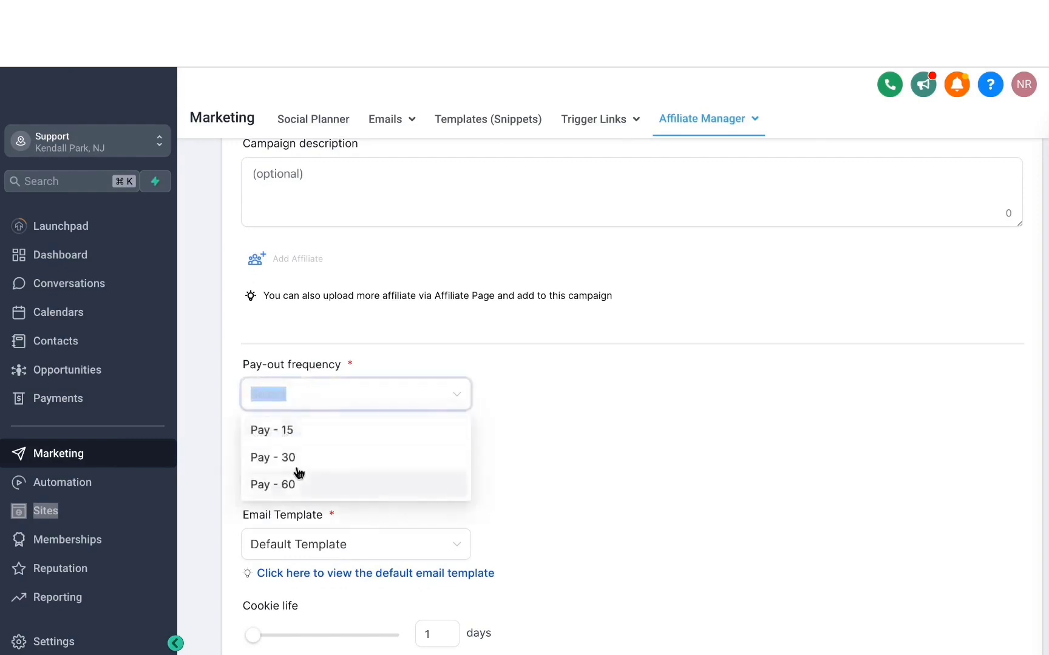
left_click(296, 466)
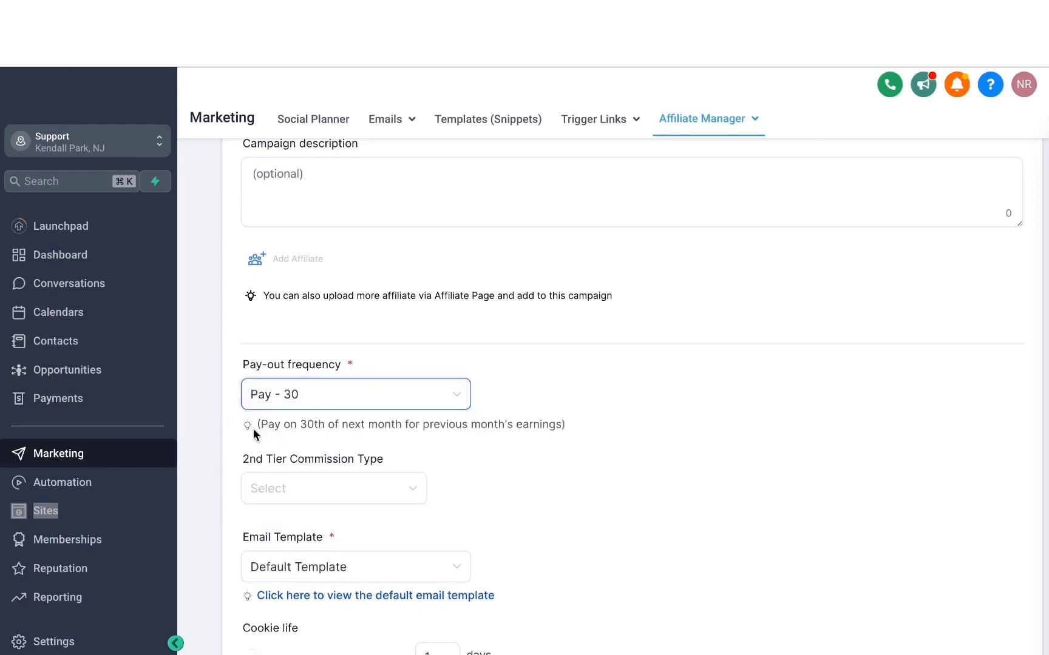
scroll(344, 426, "down", 3)
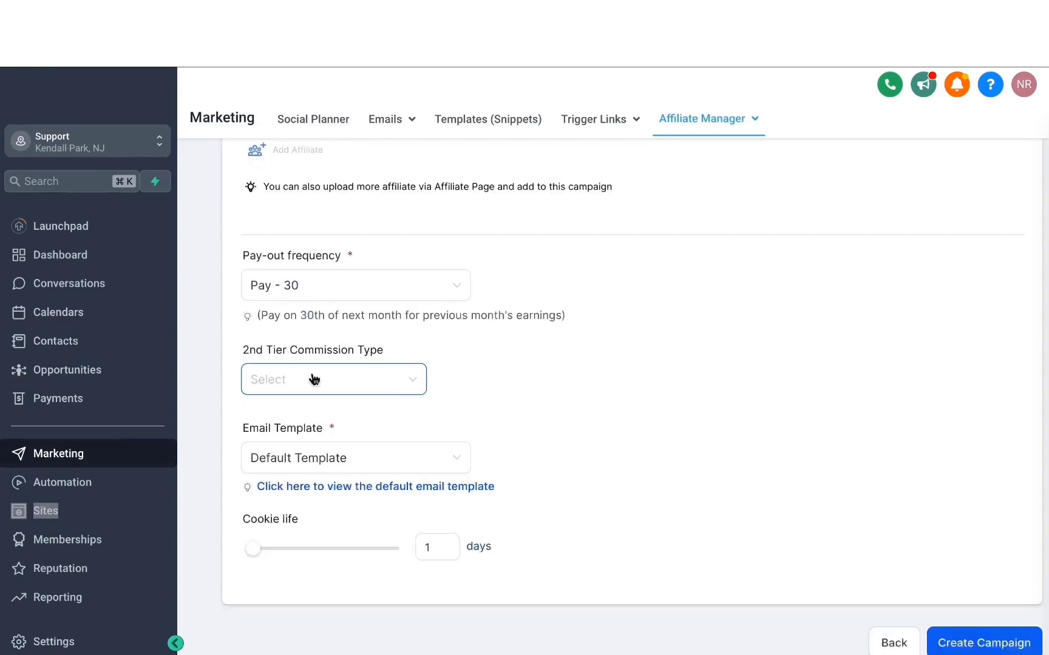
left_click(333, 368)
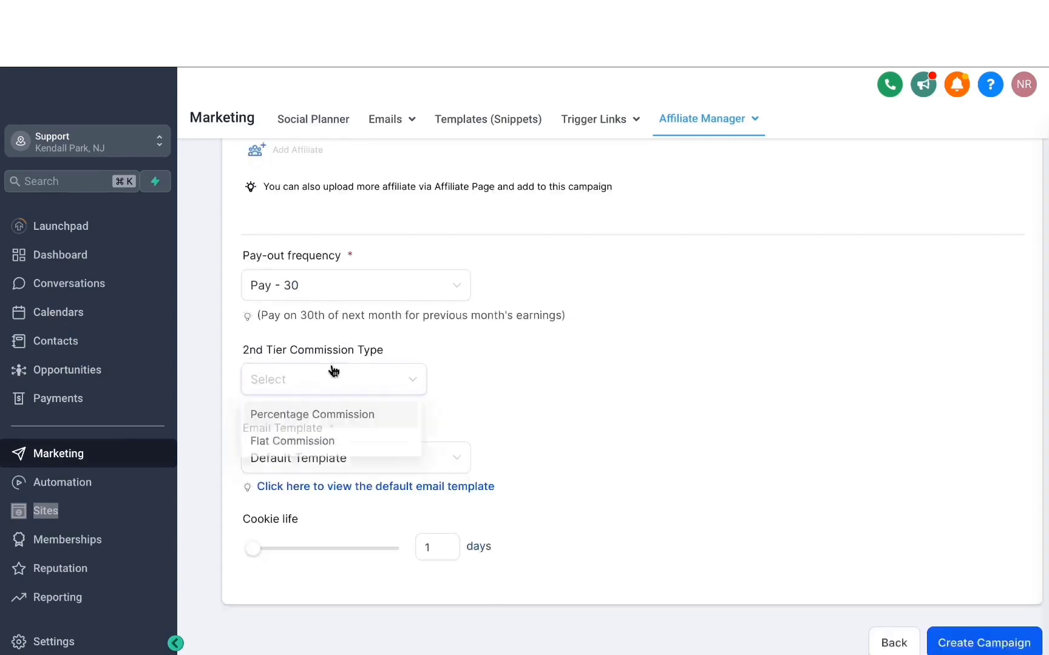
left_click(445, 355)
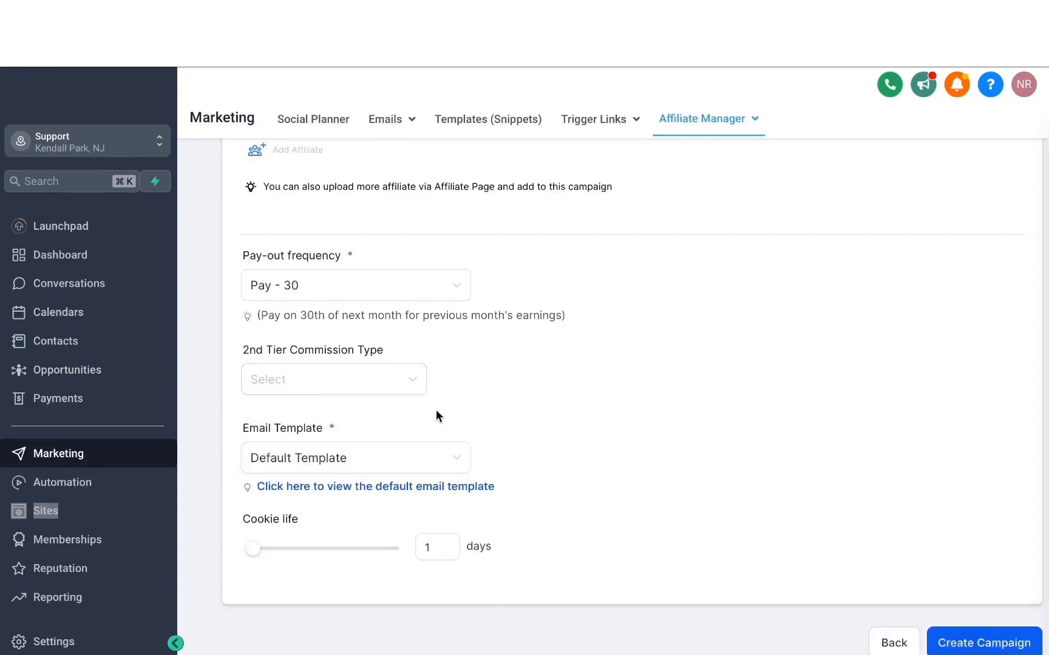
Step: Examine the content of the default affiliate email template and keep Default Template as the email template
scroll(436, 412, "down", 1)
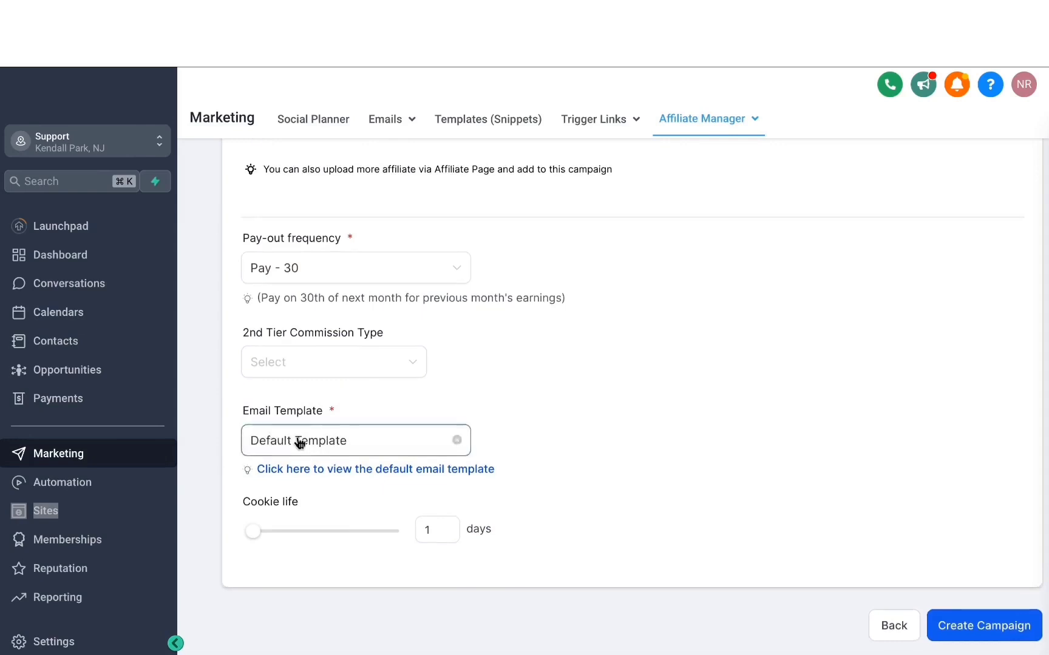
left_click(357, 472)
scroll(478, 214, "down", 2)
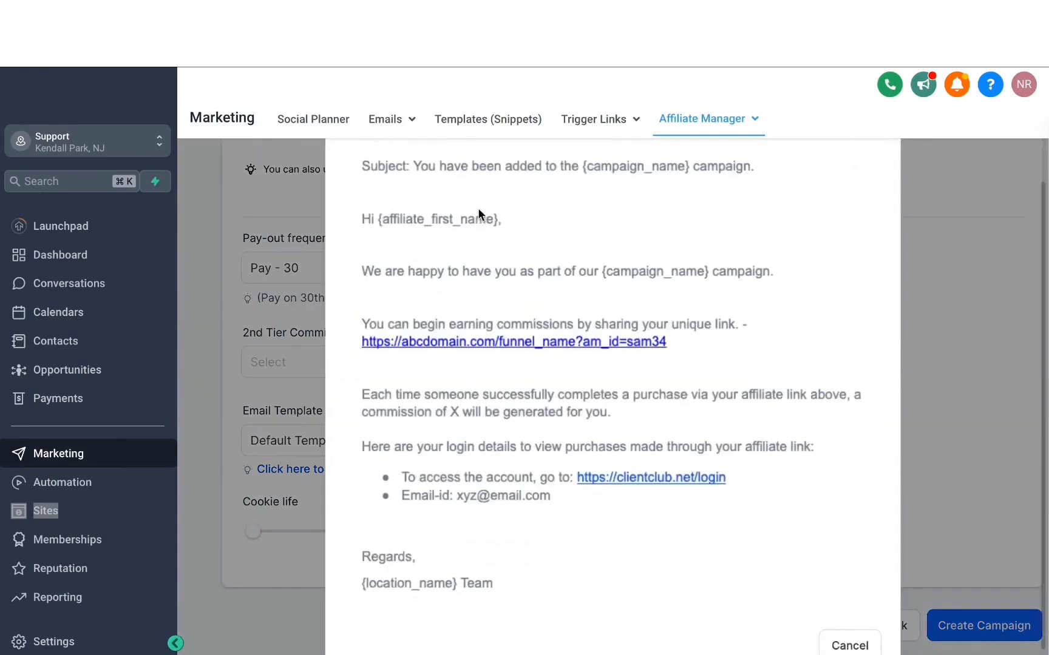
scroll(477, 213, "up", 3)
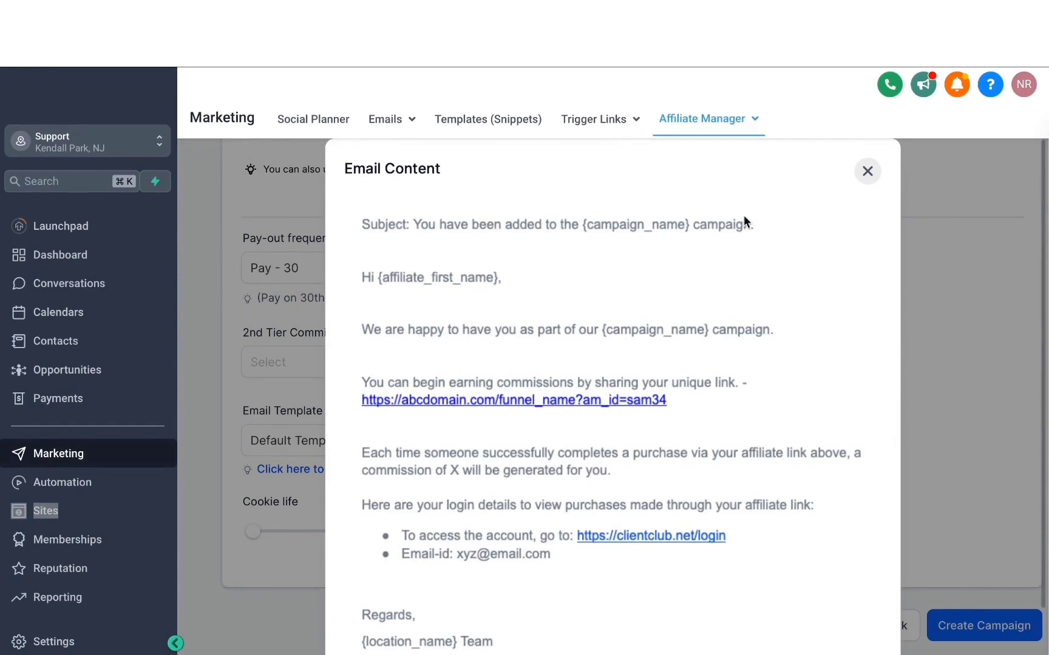
left_click(867, 171)
left_click(309, 445)
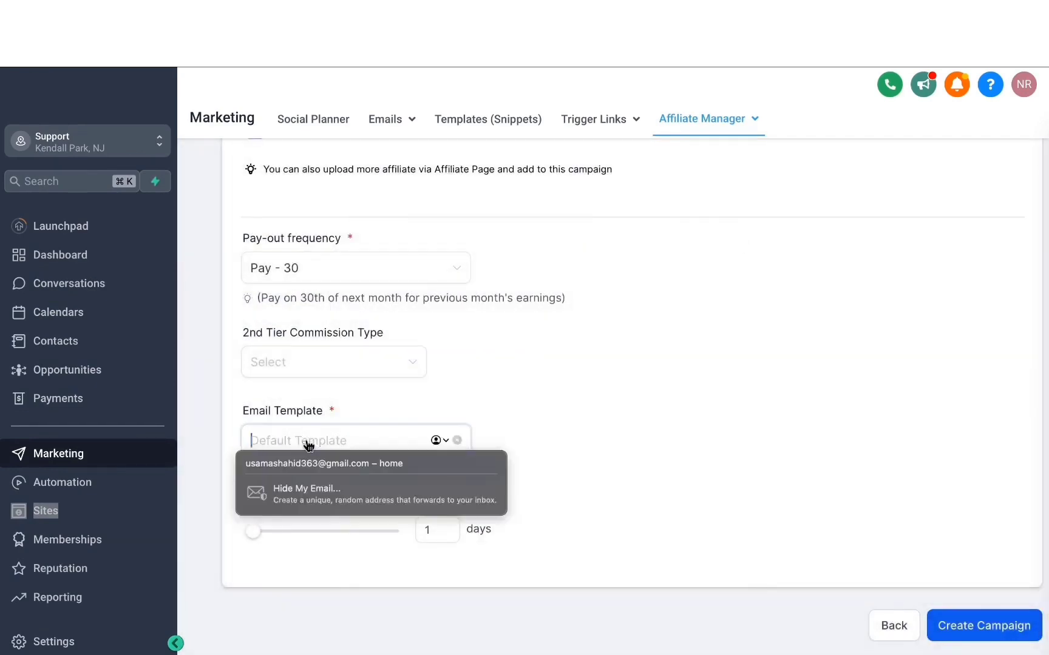
left_click(431, 371)
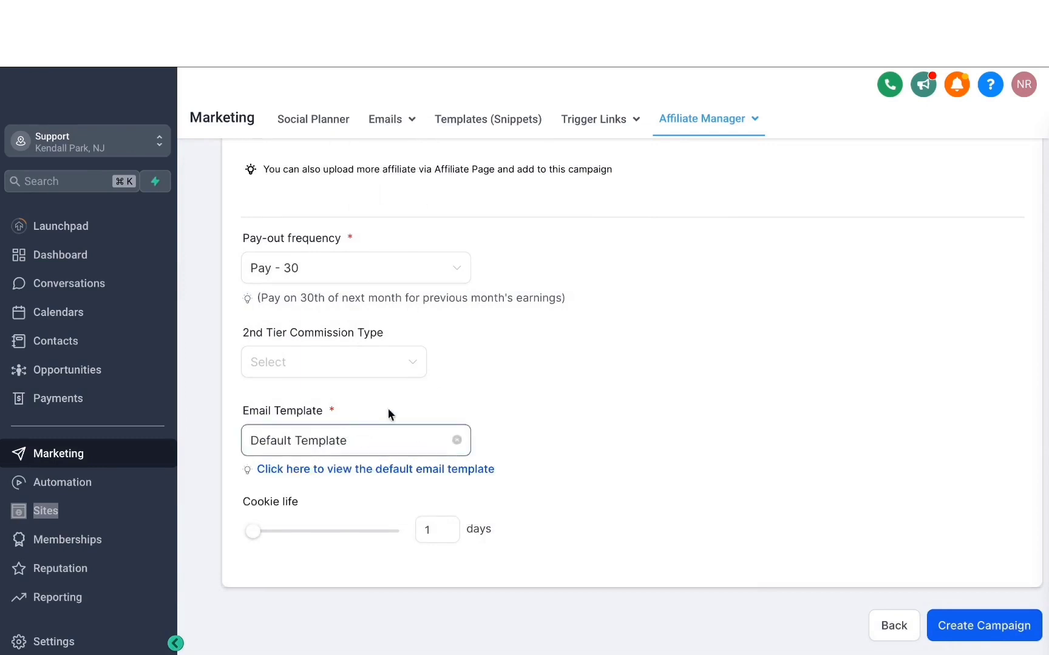
Step: Set the campaign's cookie life to 30 days and create the campaign
left_click_drag(253, 532, 293, 532)
left_click(446, 530)
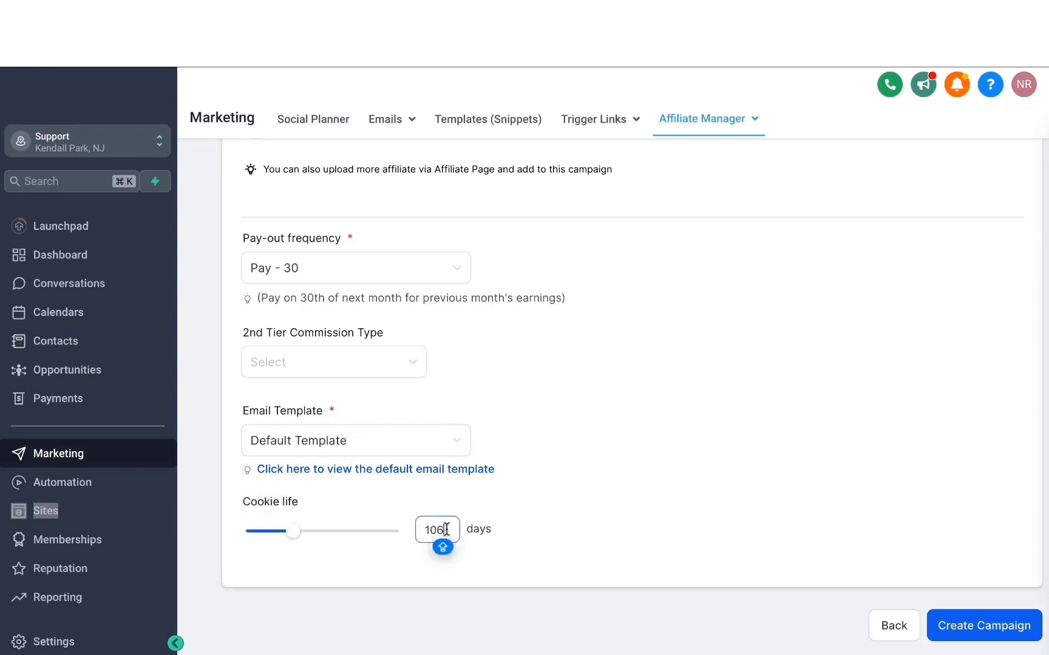
key("BackSpace")
key("BackSpace")
key("BackSpace")
type("30")
left_click(563, 470)
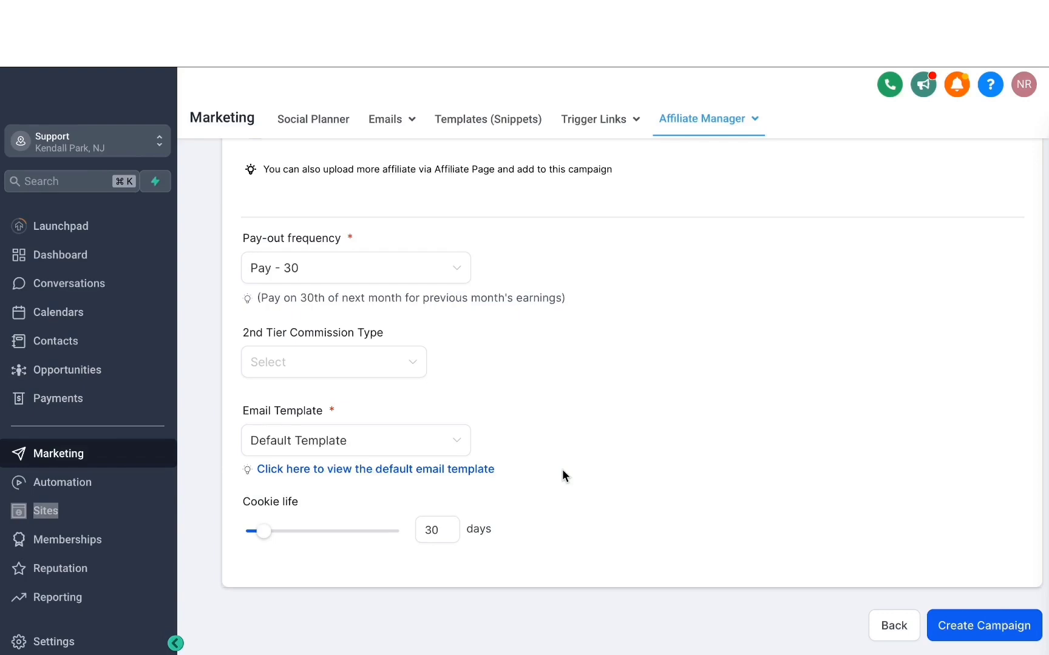
scroll(678, 421, "up", 7)
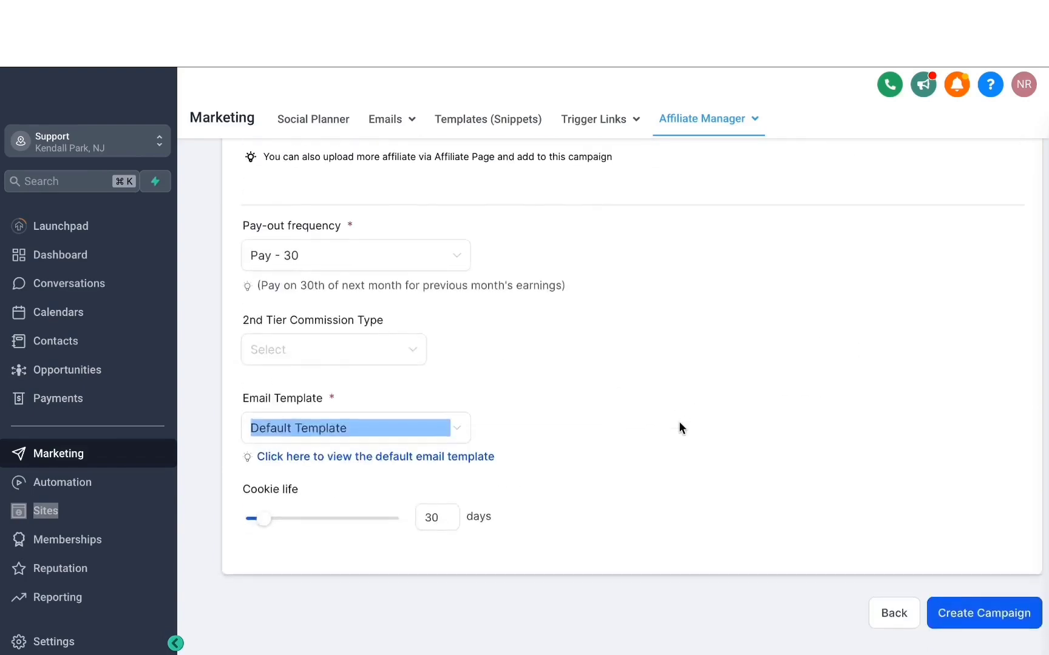
left_click(963, 625)
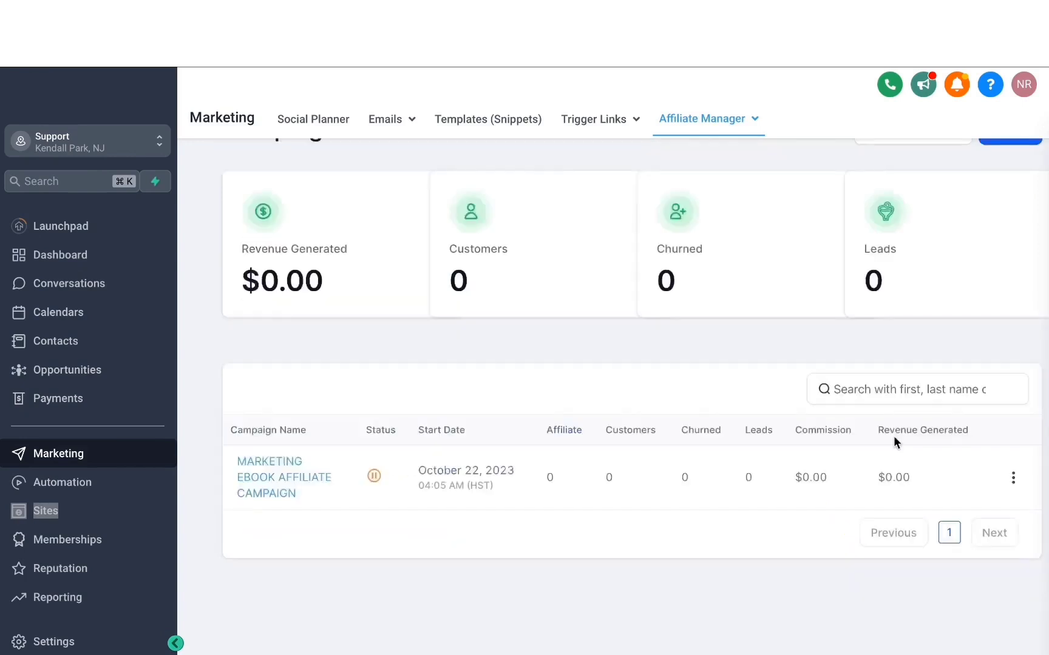
Step: Try to make the Marketing Ebook affiliate campaign live from the campaign list
scroll(893, 436, "up", 1)
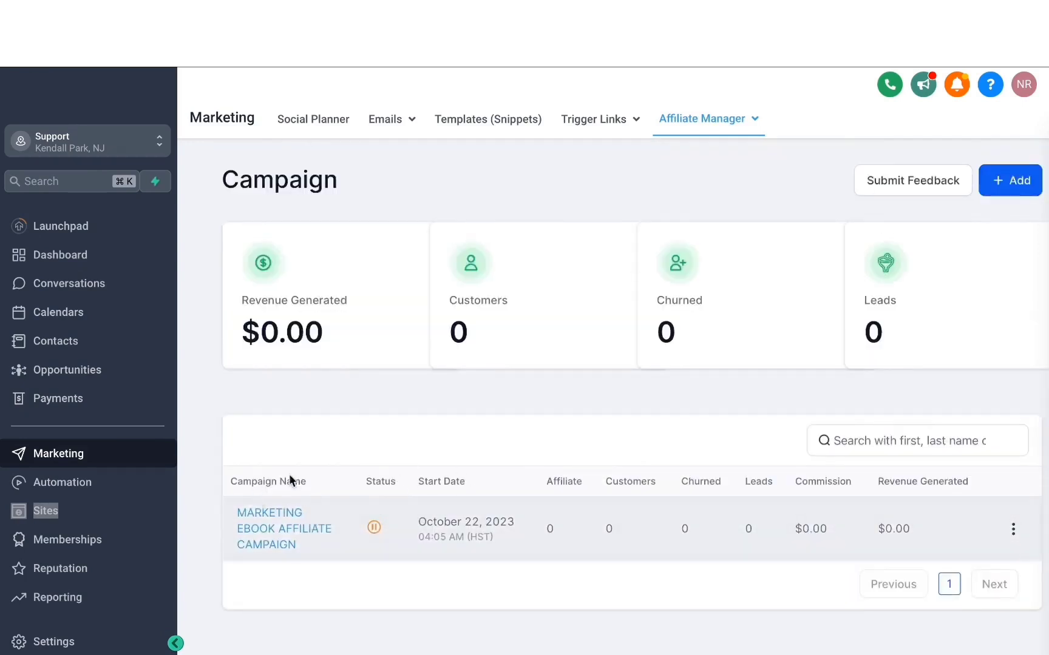
left_click(374, 527)
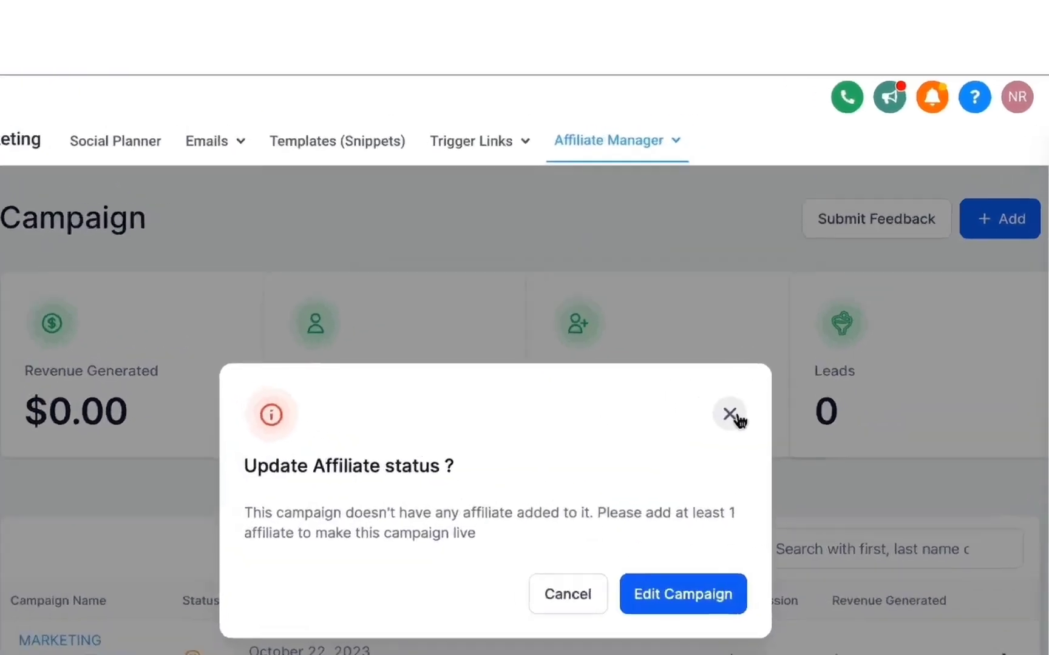
left_click(797, 335)
Step: Import the first and third contacts, plus the last contact on the second page, as new affiliates
left_click(737, 119)
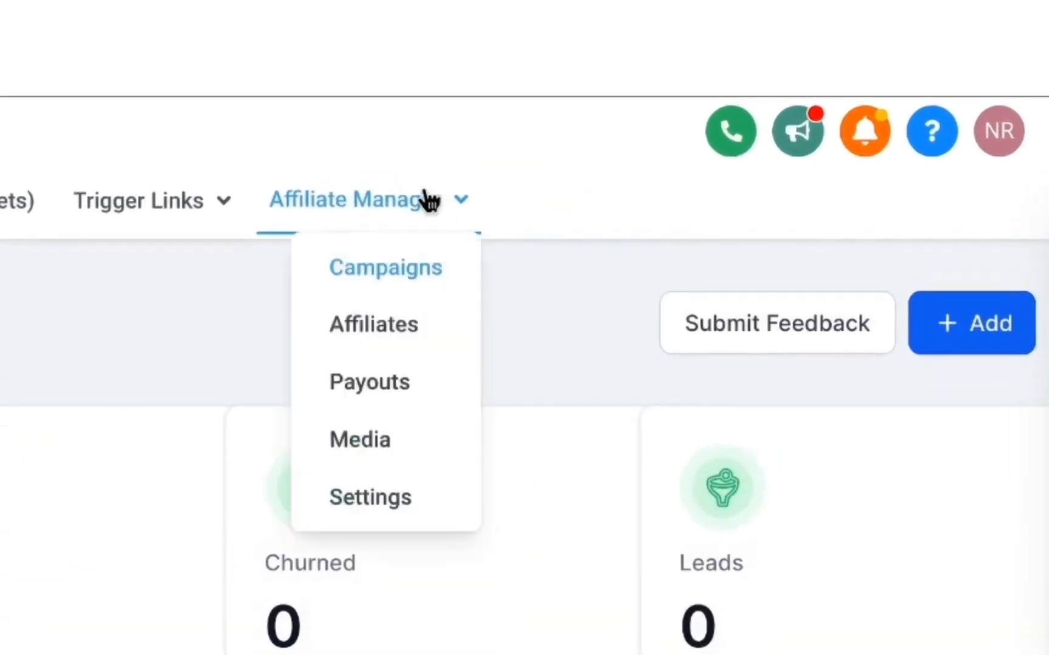
left_click(392, 328)
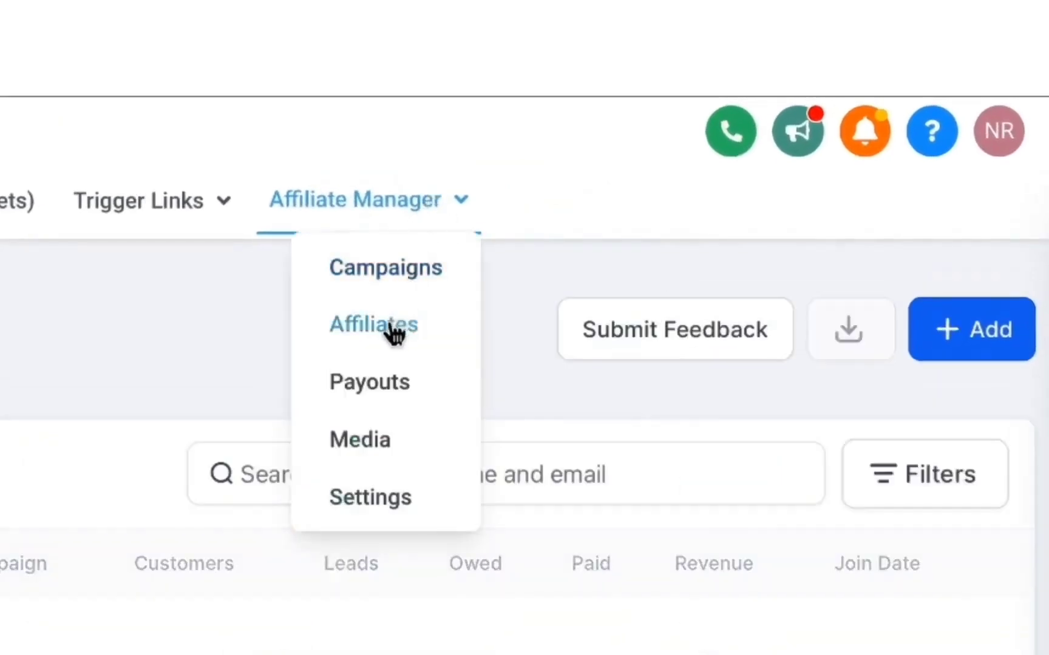
left_click(962, 340)
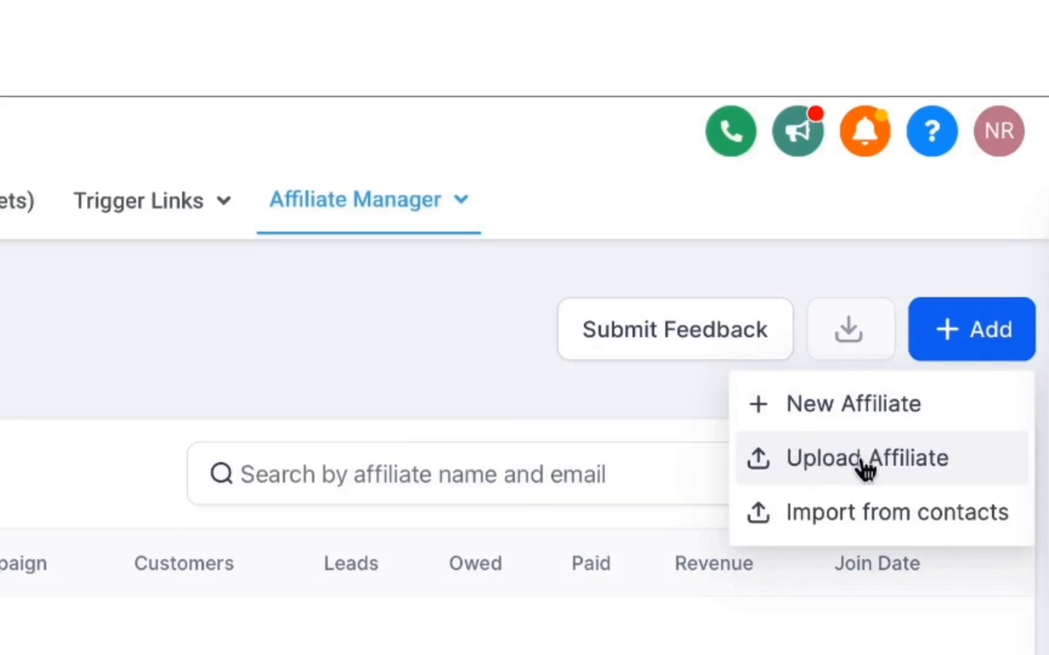
left_click(862, 513)
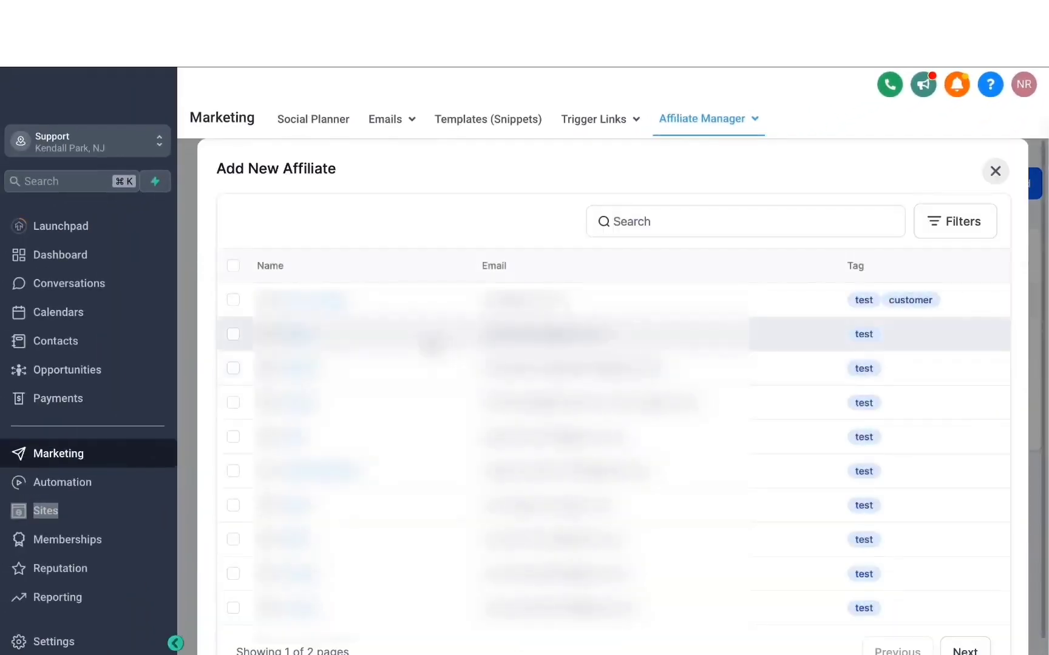
left_click(234, 299)
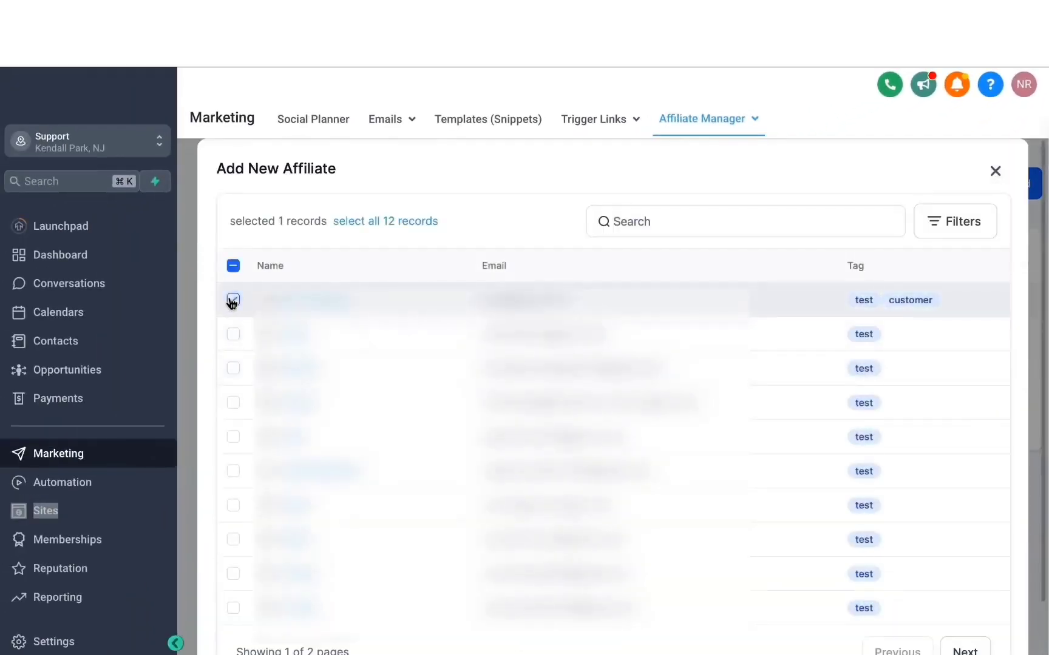
left_click(233, 368)
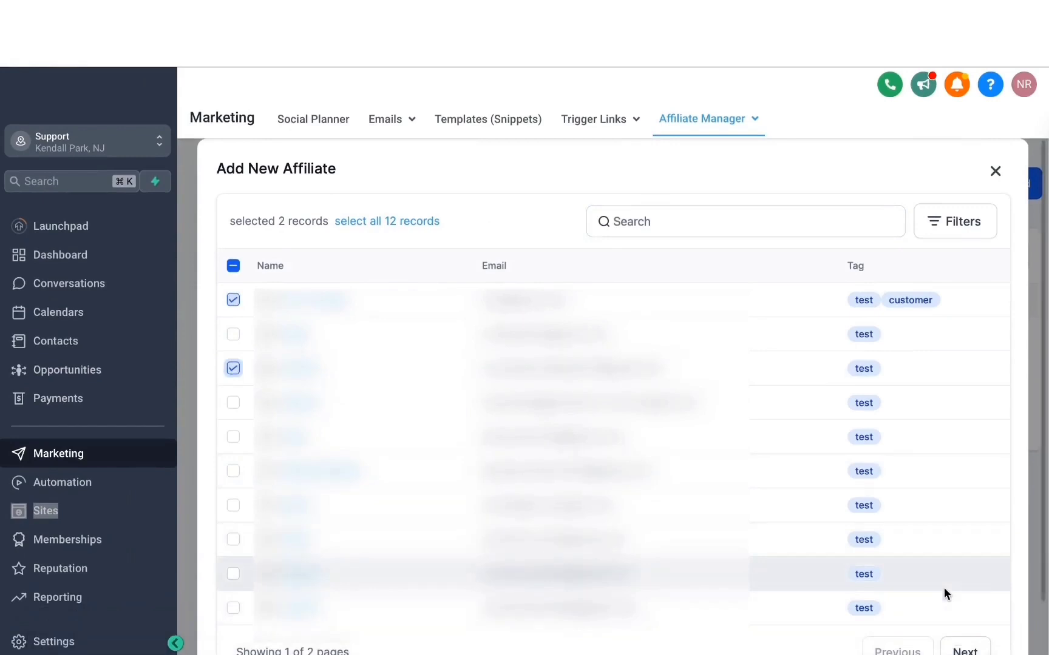
scroll(944, 593, "down", 1)
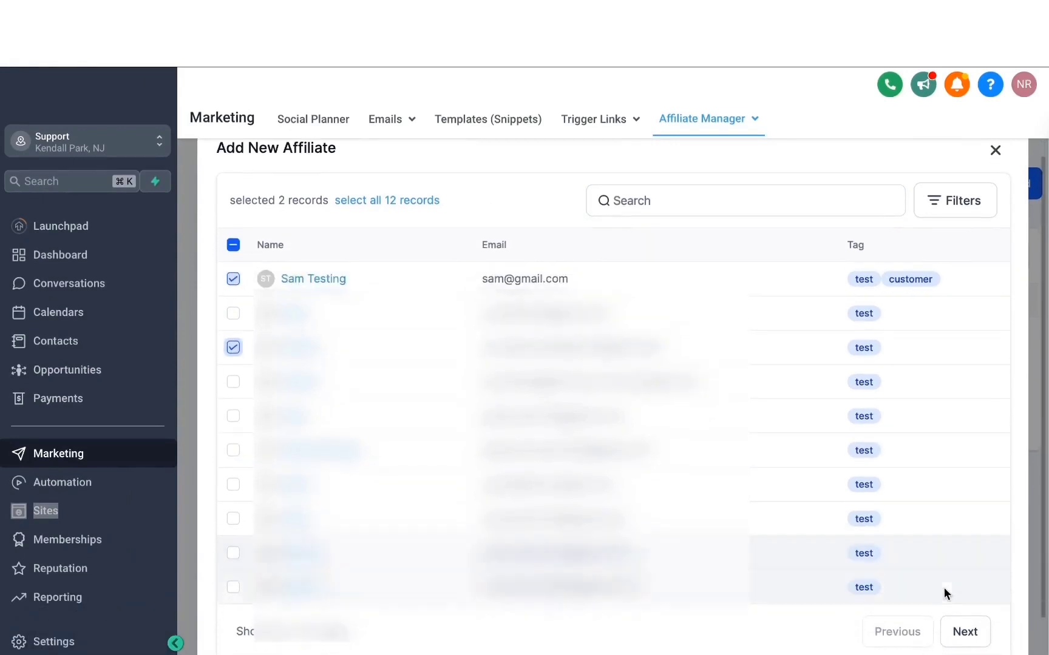
left_click(966, 632)
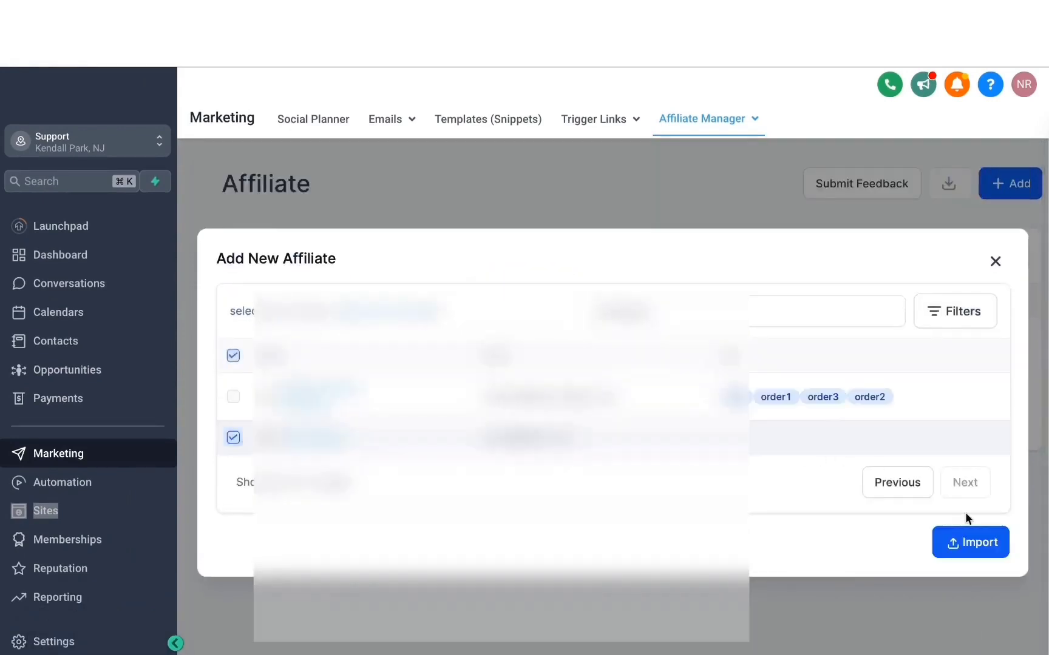
left_click(984, 548)
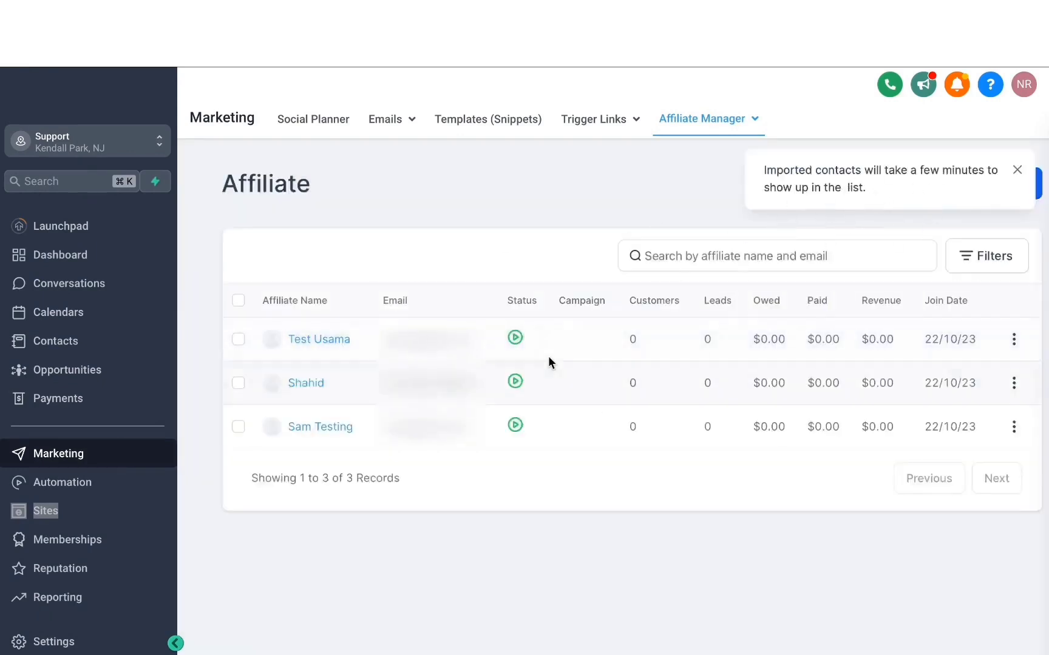
Step: Return to the affiliate campaigns and open the Marketing Ebook campaign for editing through its status change
mouse_move(705, 132)
left_click(709, 153)
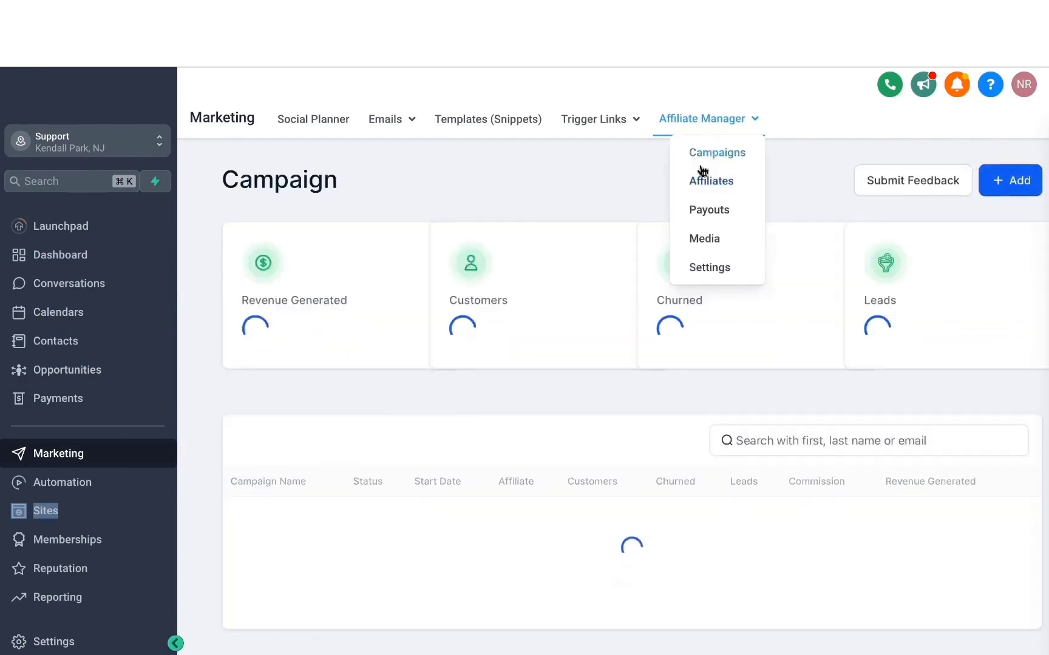
scroll(601, 349, "down", 2)
left_click(374, 477)
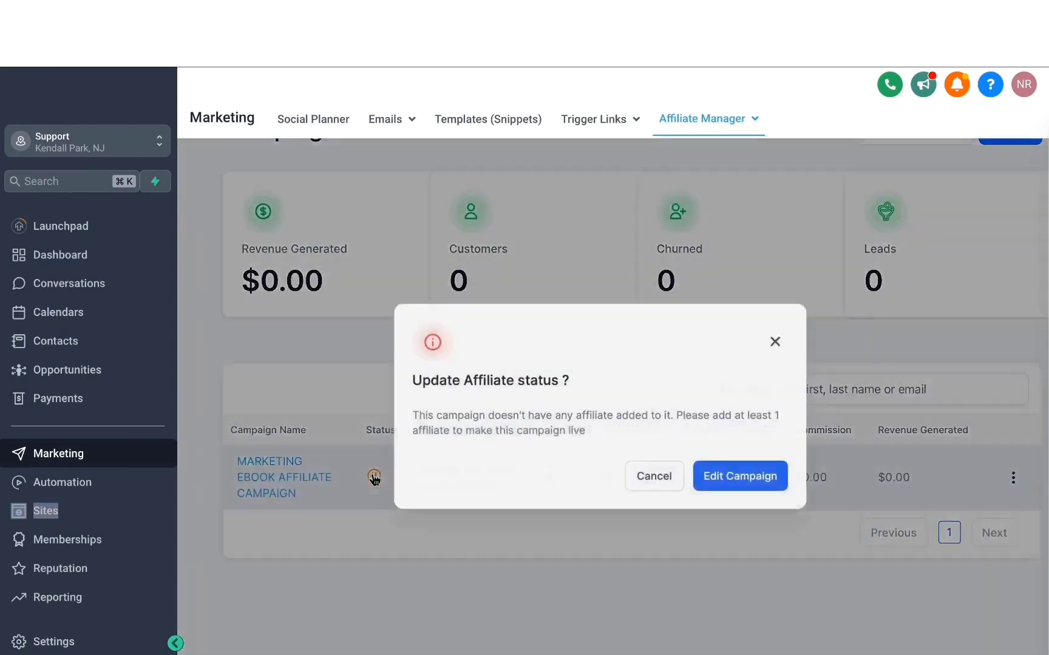
left_click(748, 478)
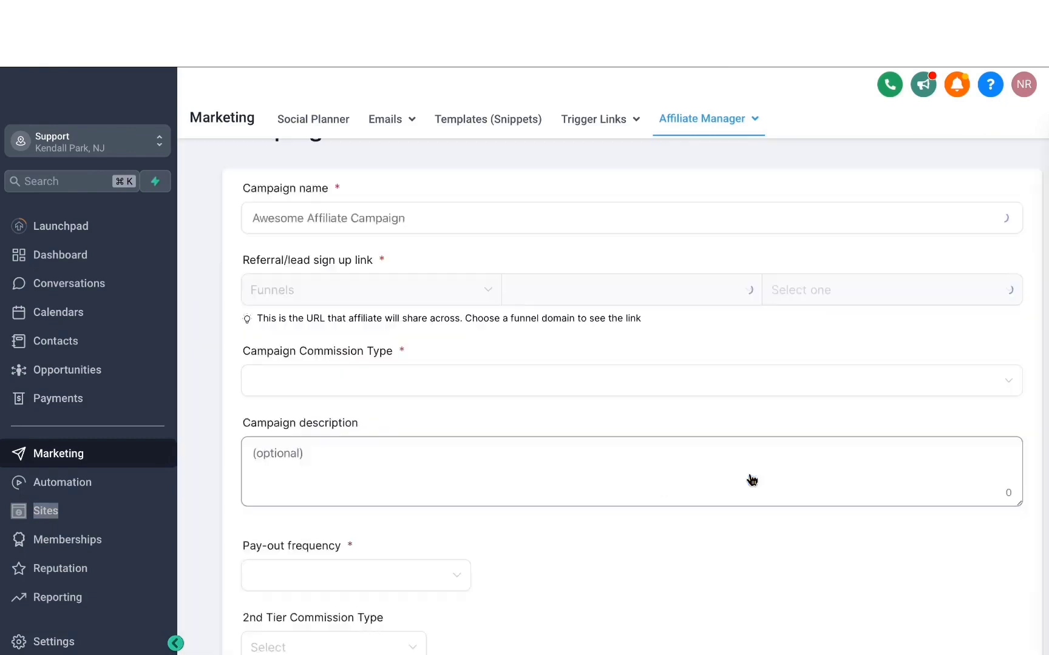
Step: Add the first and third listed affiliates to the Marketing Ebook campaign and save the campaign
scroll(473, 417, "down", 3)
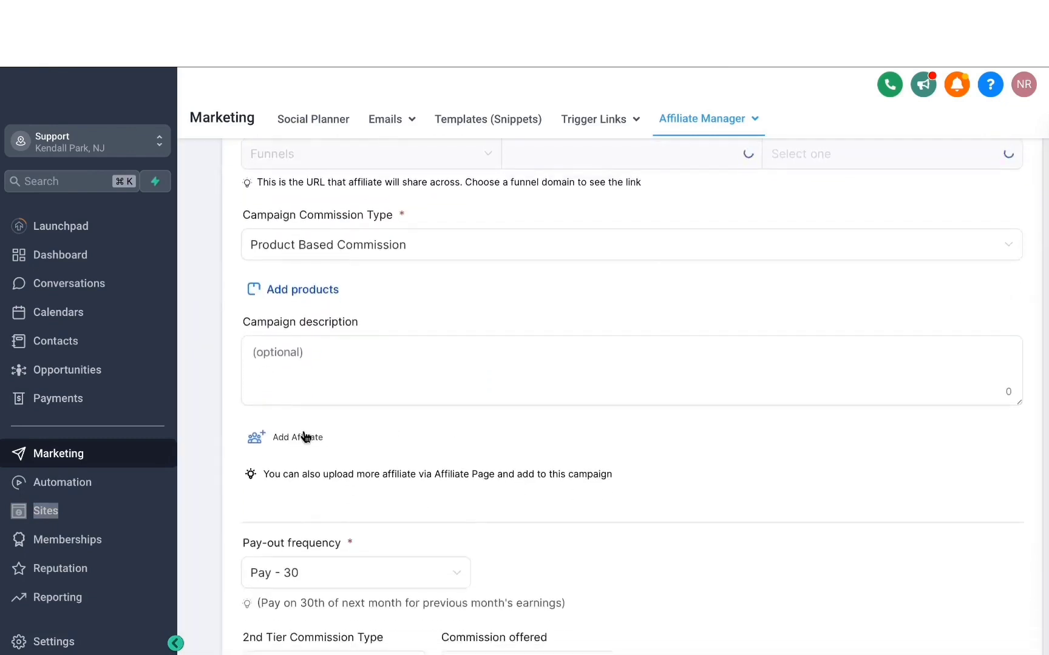
left_click(303, 436)
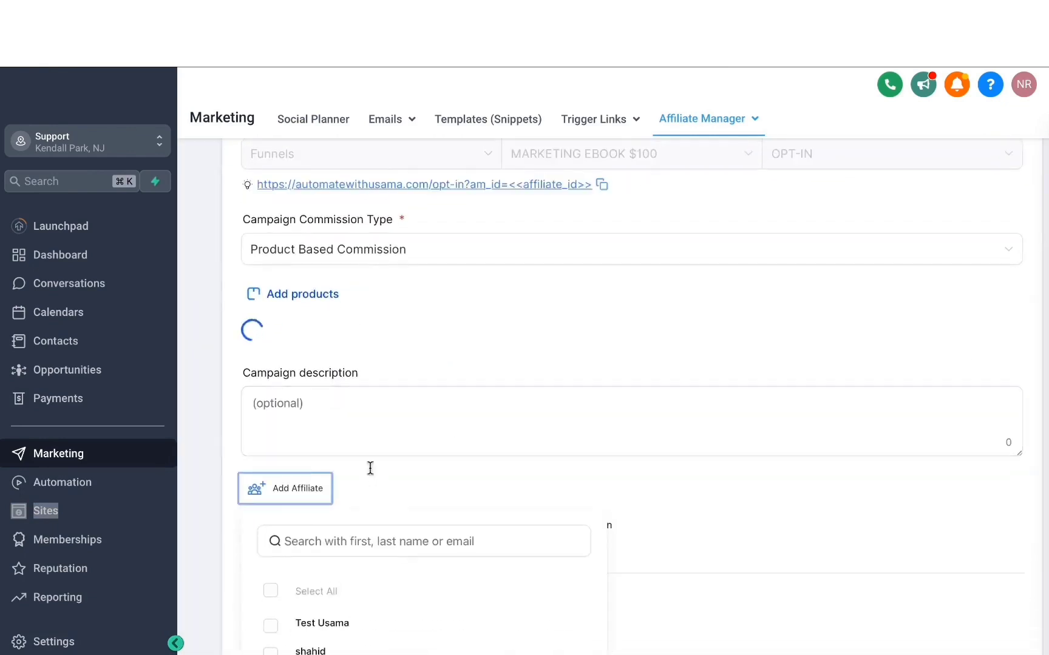
scroll(370, 468, "down", 2)
left_click(271, 563)
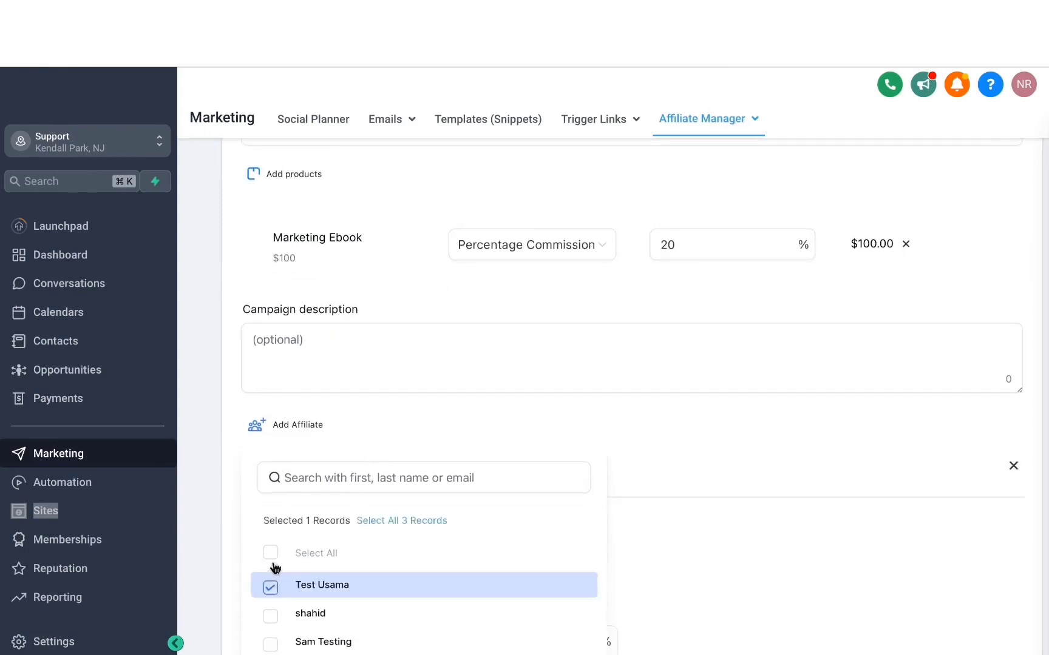
scroll(292, 583, "down", 3)
left_click(272, 526)
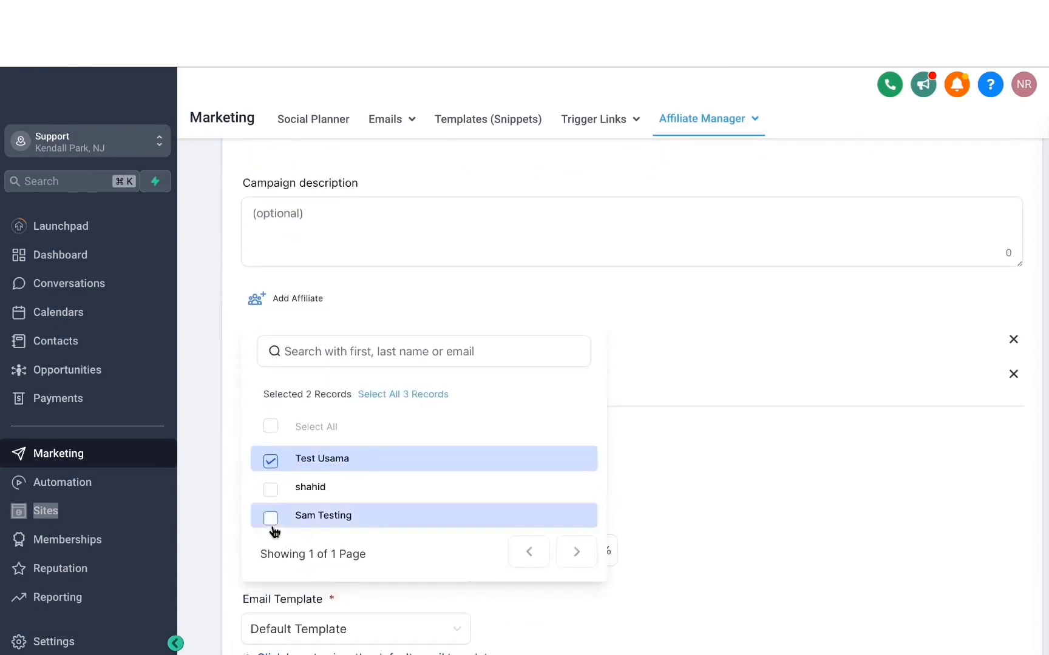
left_click(690, 535)
scroll(691, 535, "down", 4)
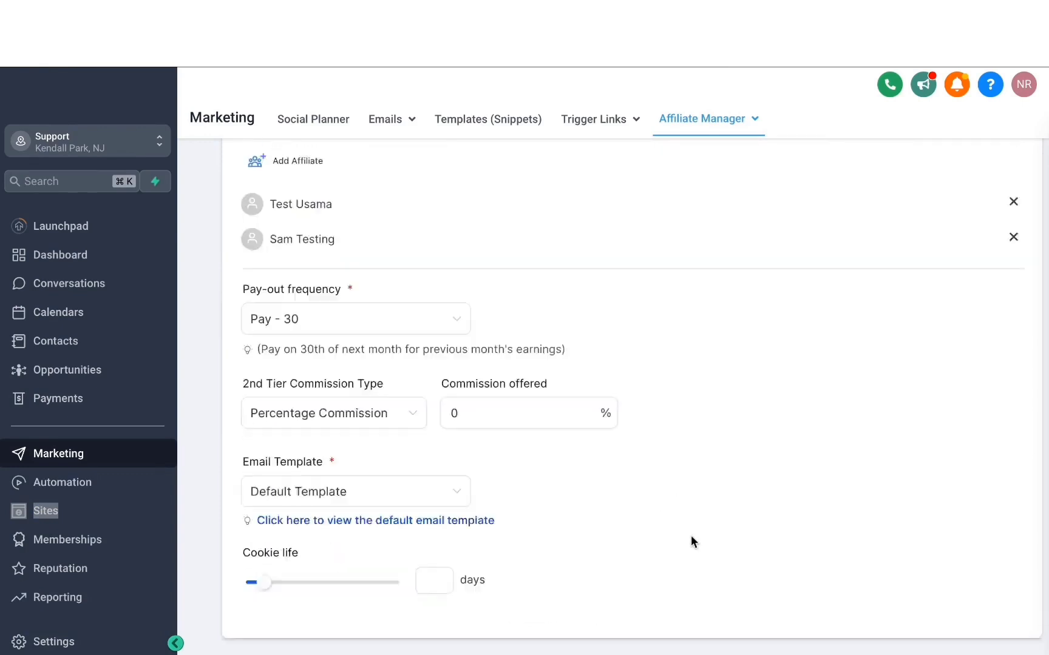
left_click(1009, 633)
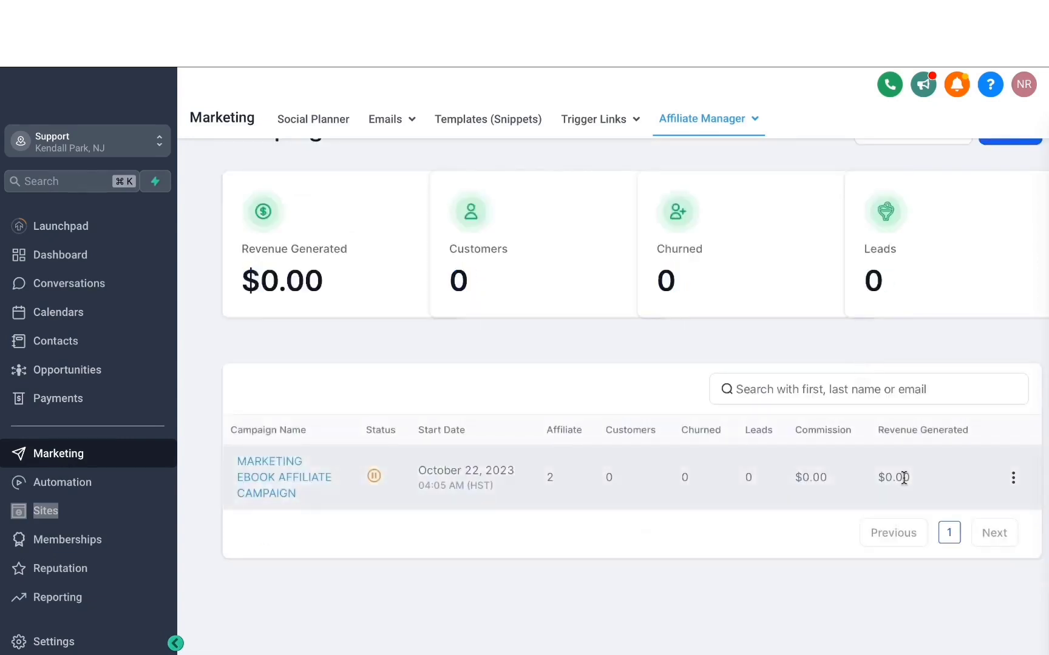
Step: Change the Marketing Ebook affiliate campaign's status to Active
left_click(375, 476)
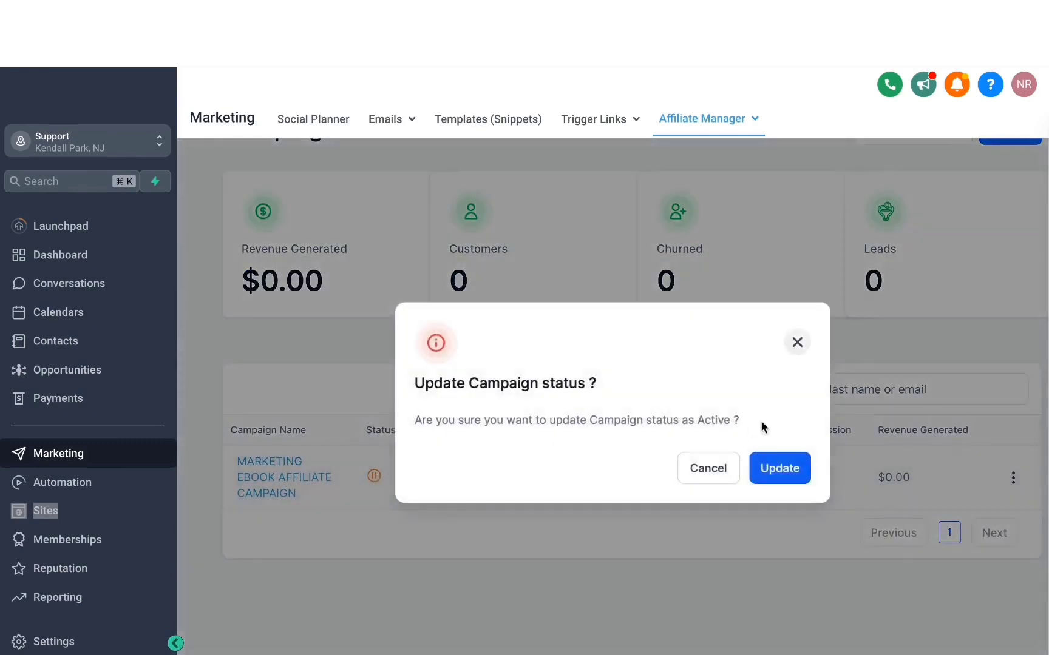
left_click(784, 467)
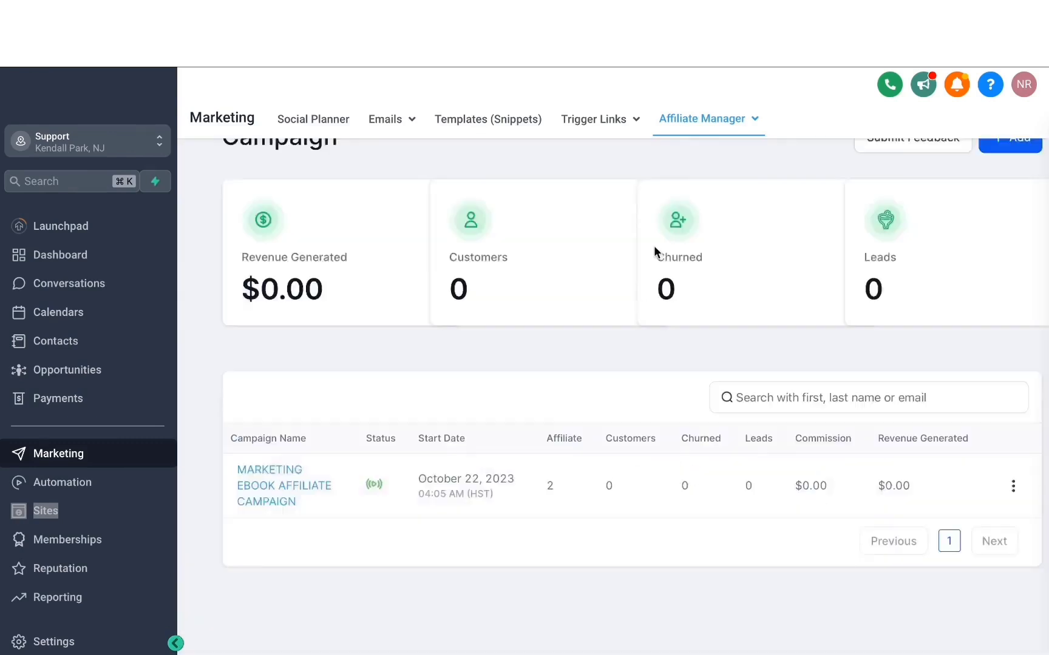
Step: Open the affiliate payouts page to view the pending, approved, paid and denied payout categories
mouse_move(690, 120)
left_click(710, 210)
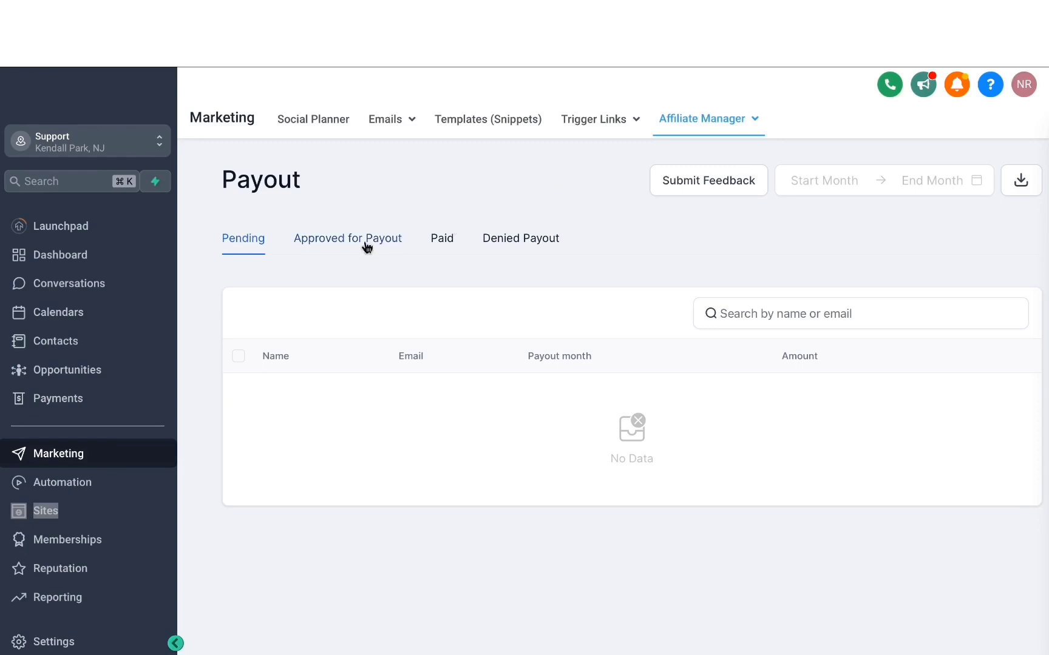
Step: Open the affiliate media page, start adding a file and choose Capture.PNG from the media library
left_click(704, 238)
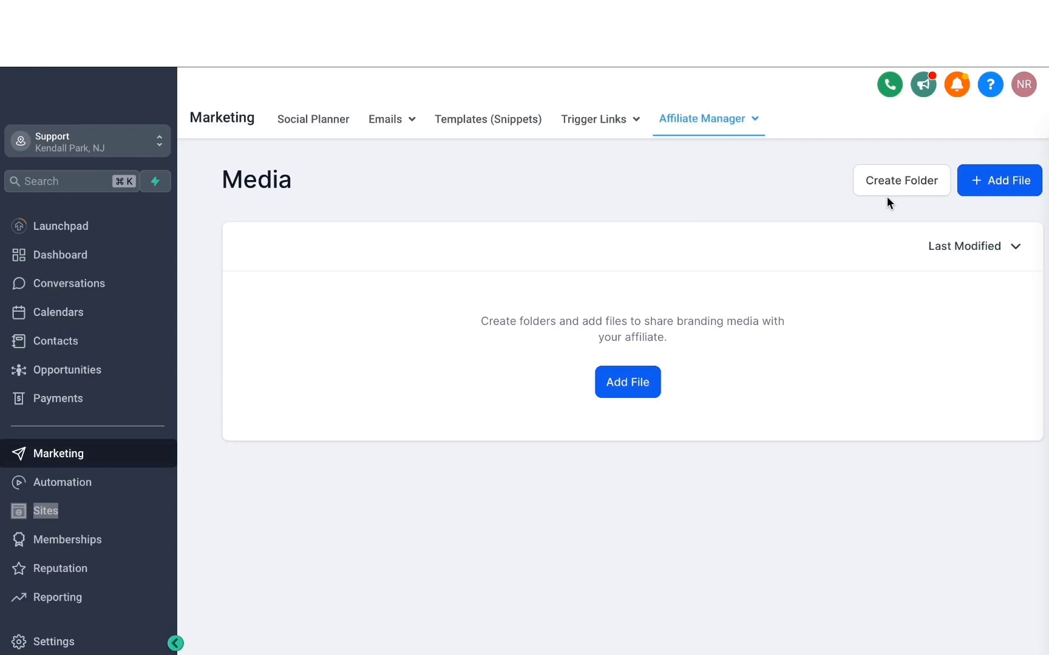
left_click(649, 382)
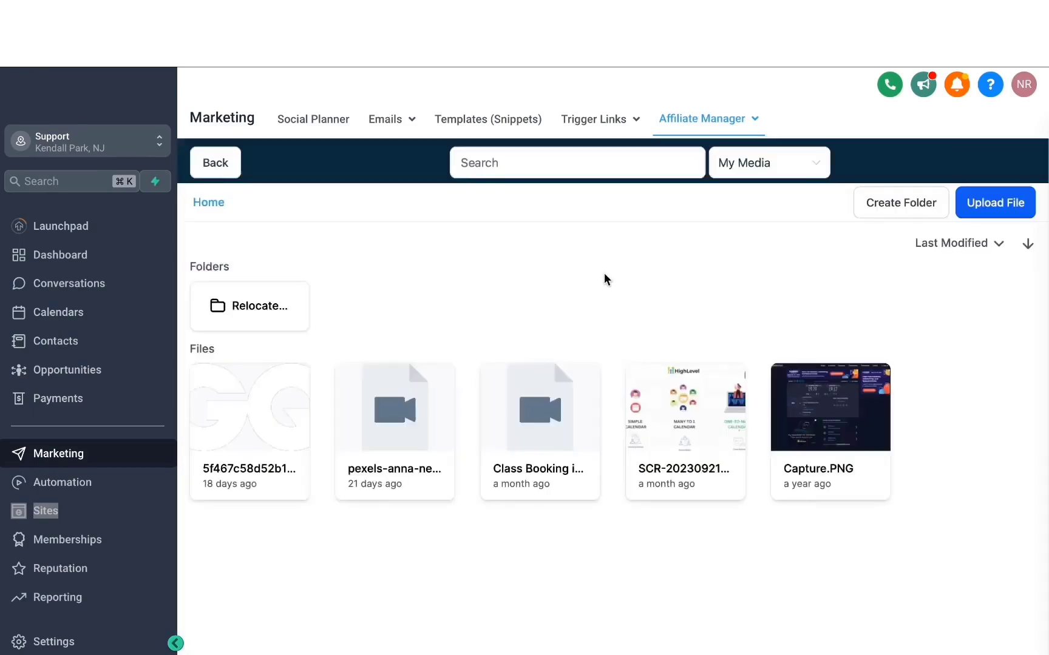
left_click(792, 433)
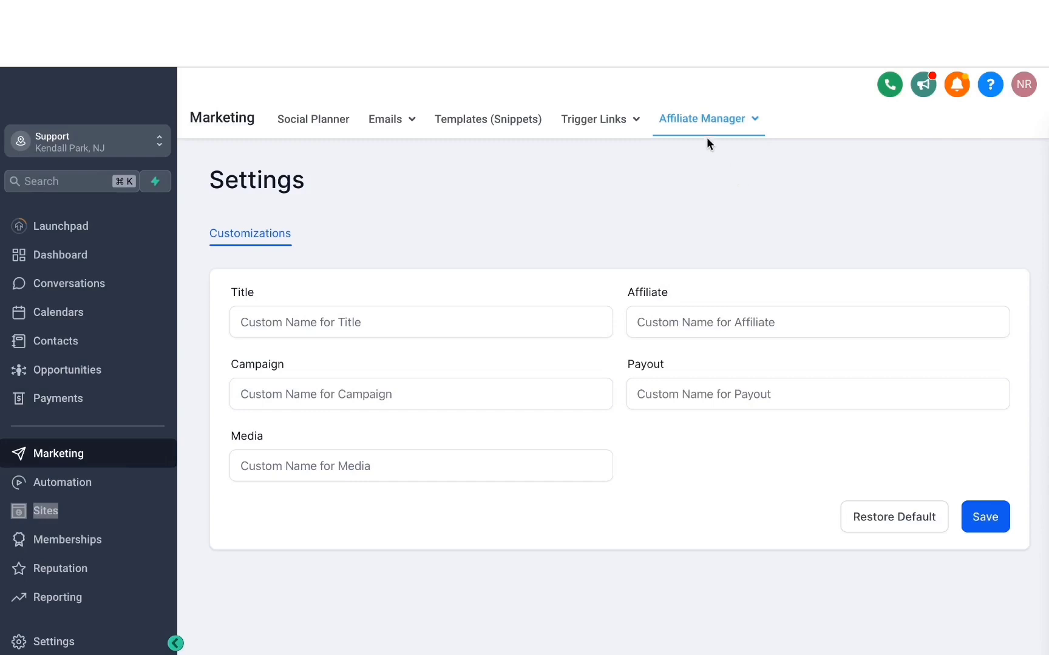
Step: Set the custom name for Media to AFFILIATE ASSETS in the affiliate manager settings and save the customization
left_click(704, 123)
left_click(705, 212)
left_click(311, 318)
mouse_move(722, 129)
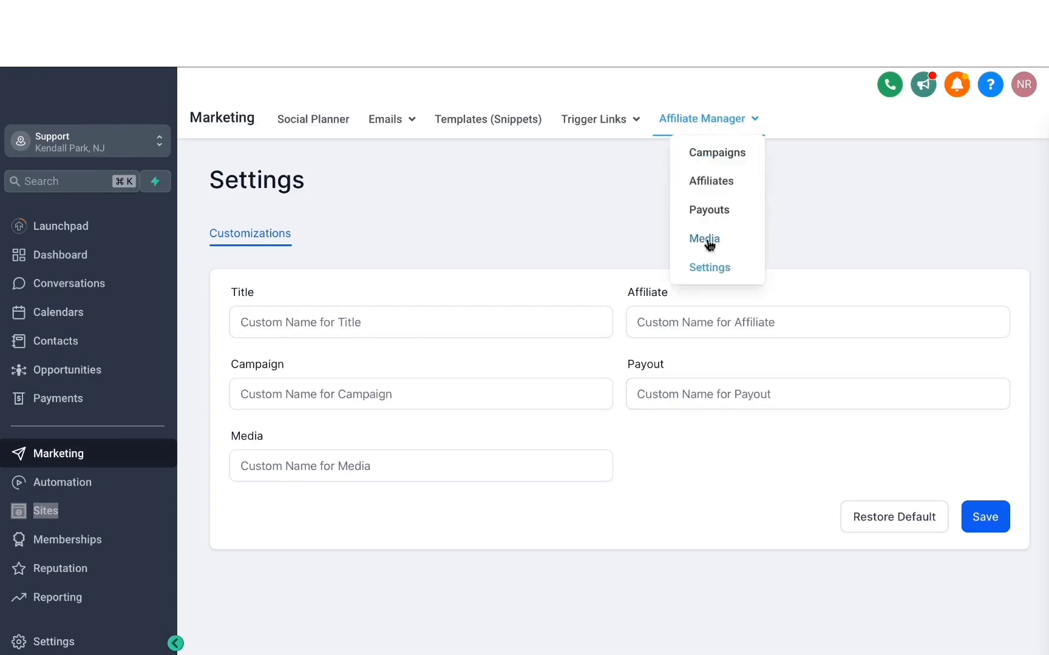
left_click(341, 466)
type("A")
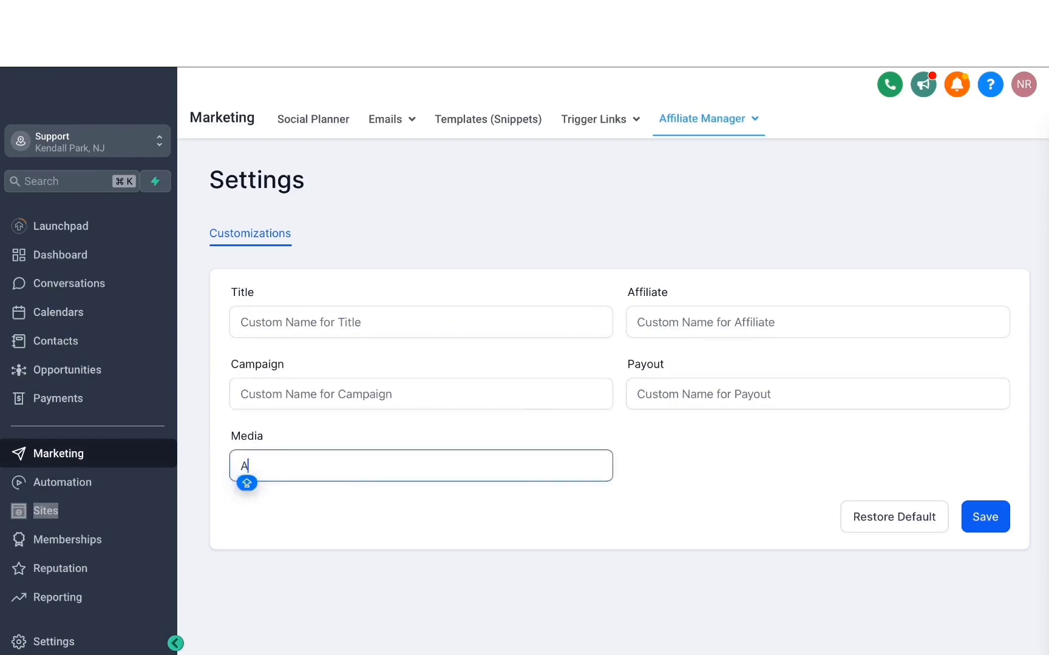
type("FFILIATE ASSETS")
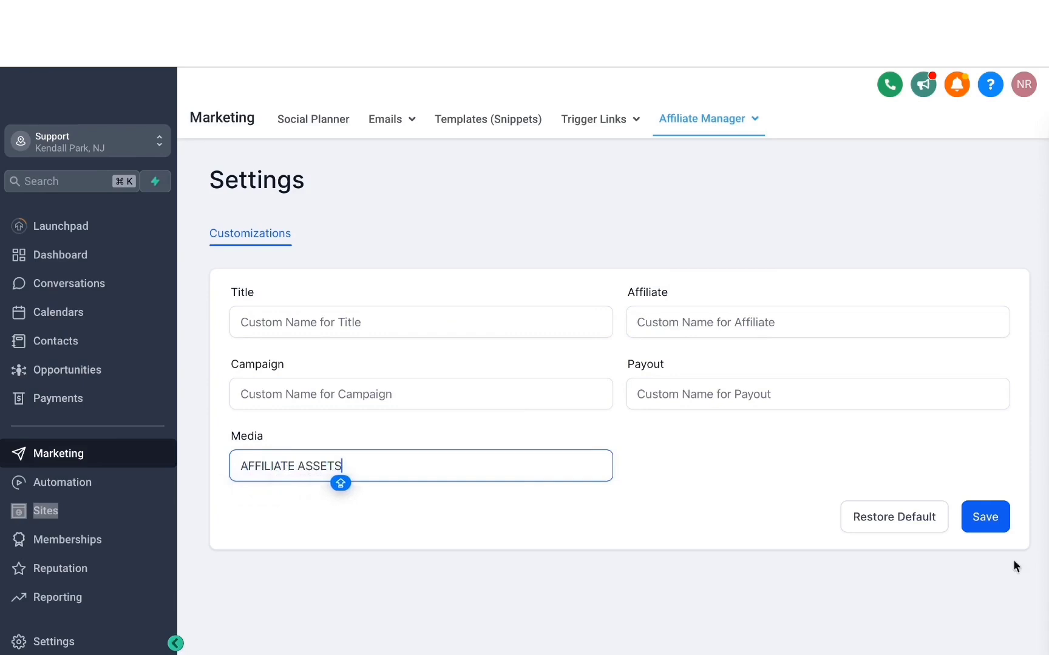
left_click(1002, 517)
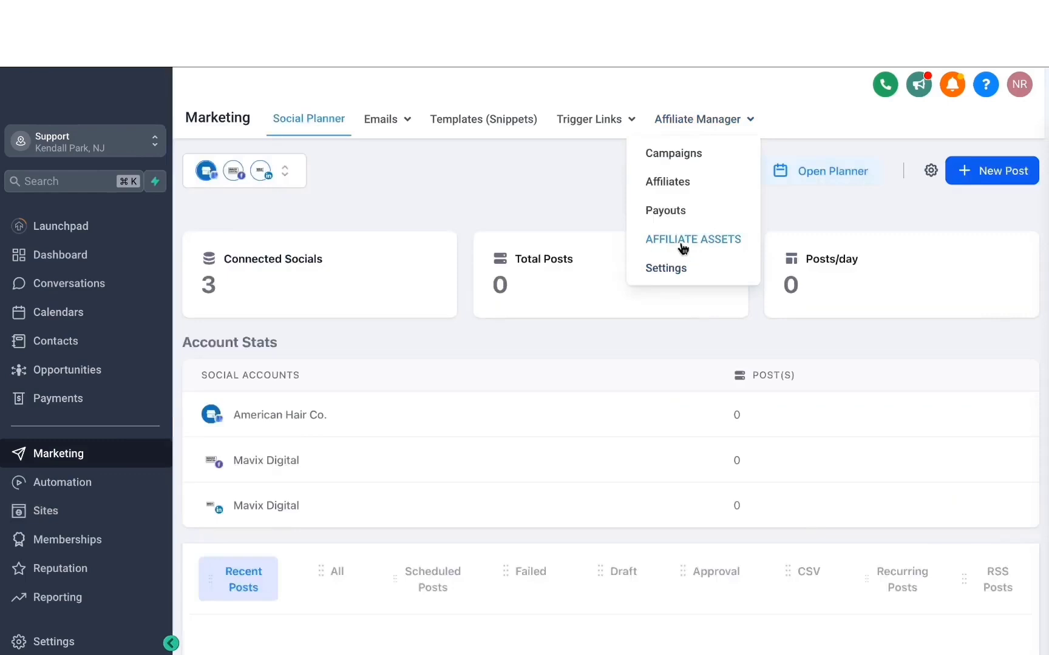
Step: Open the AFFILIATE ASSETS page from the affiliate manager to check the custom name
left_click(680, 246)
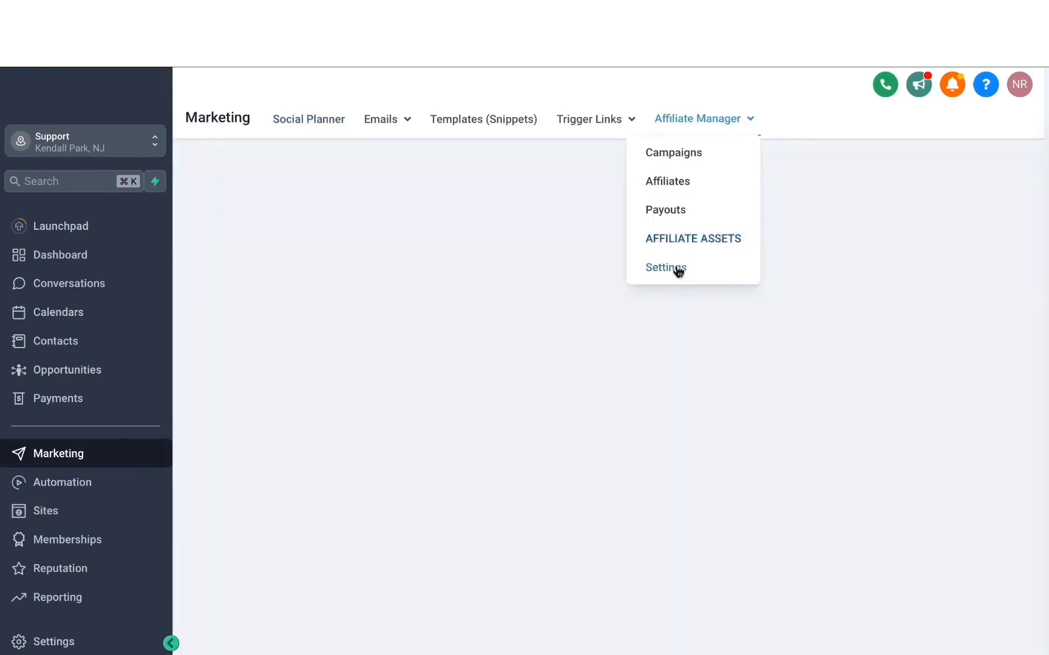
left_click(678, 271)
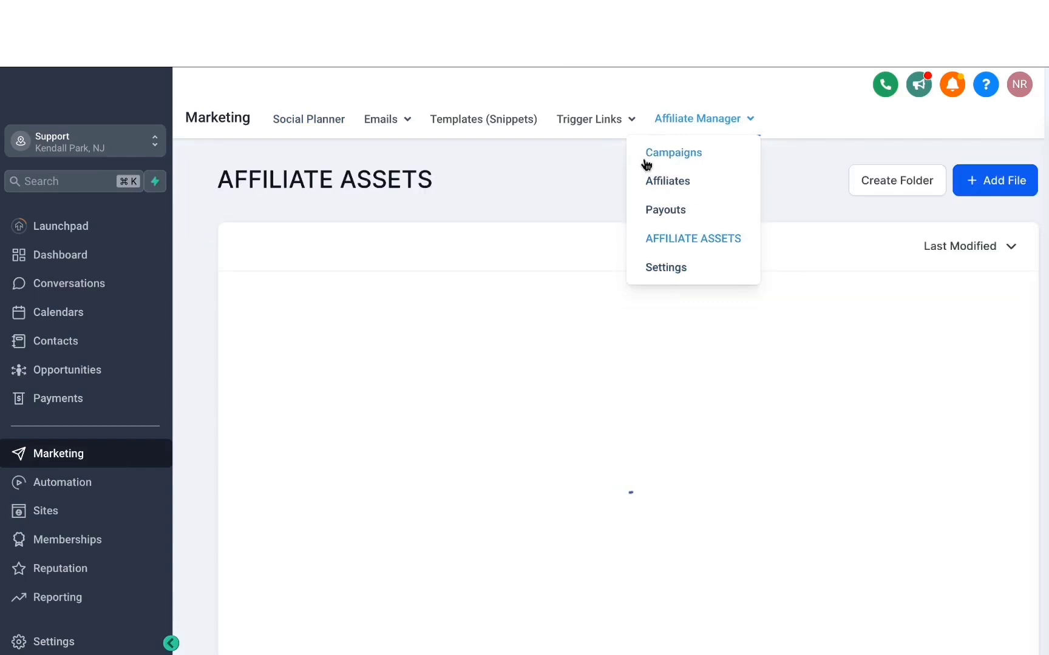